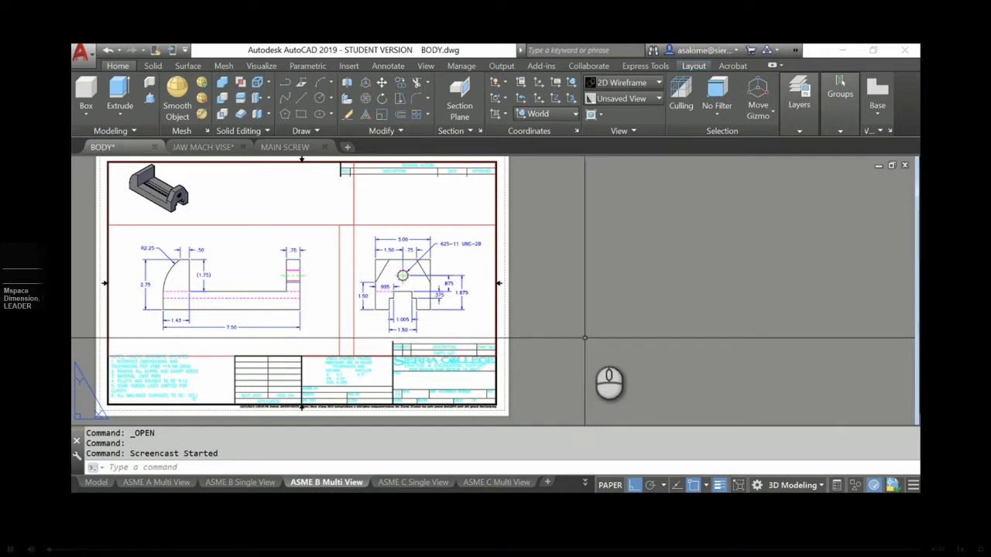
Step: Switch to TEAM PROJECT.pdf in Adobe Acrobat and look through the part sketches, returning to the vise body on page 1
{"action": "left_click", "coordinate": [450, 504]}
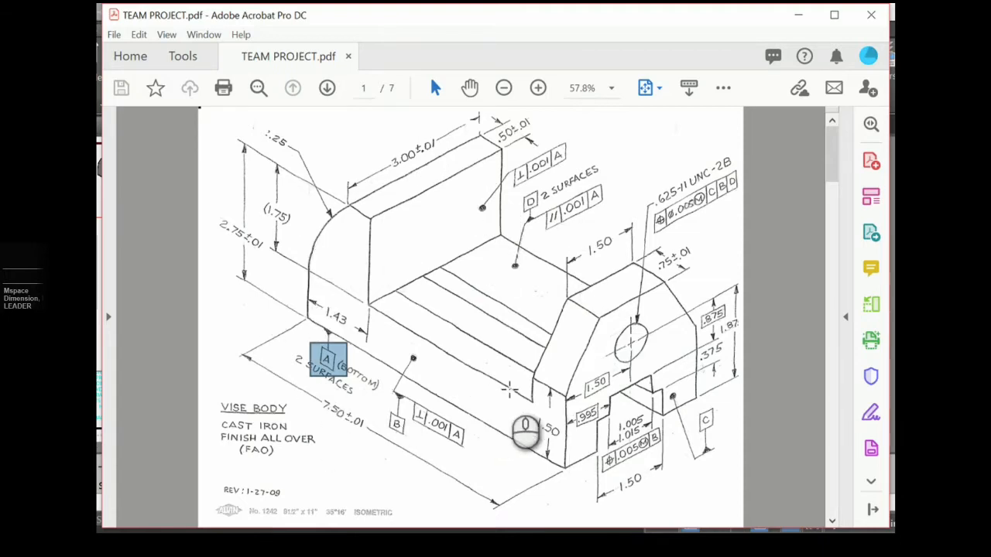
{"action": "scroll", "coordinate": [509, 390], "scroll_direction": "down", "scroll_amount": 3}
{"action": "scroll", "coordinate": [510, 390], "scroll_direction": "down", "scroll_amount": 2}
{"action": "scroll", "coordinate": [510, 391], "scroll_direction": "up", "scroll_amount": 5}
{"action": "scroll", "coordinate": [509, 392], "scroll_direction": "down", "scroll_amount": 2}
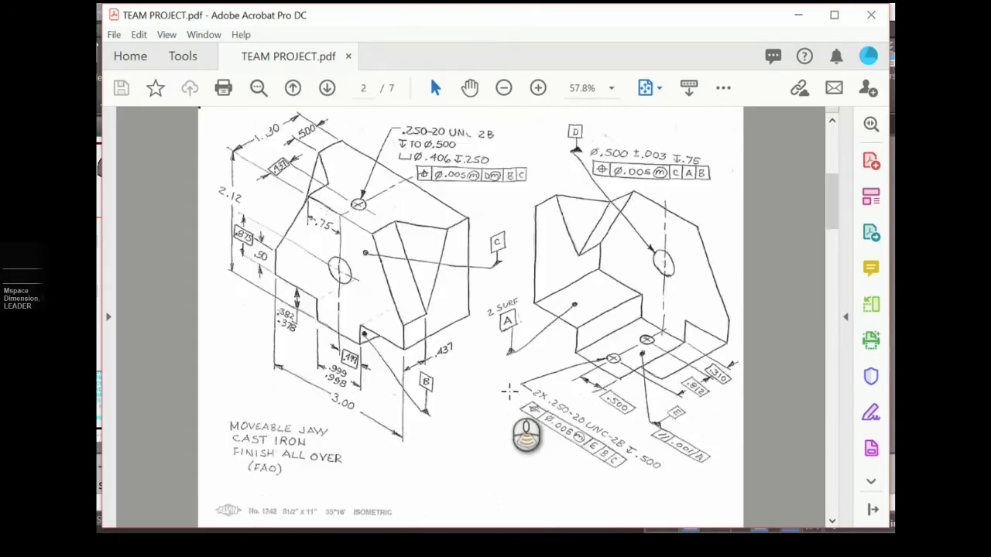
{"action": "scroll", "coordinate": [510, 391], "scroll_direction": "up", "scroll_amount": 1}
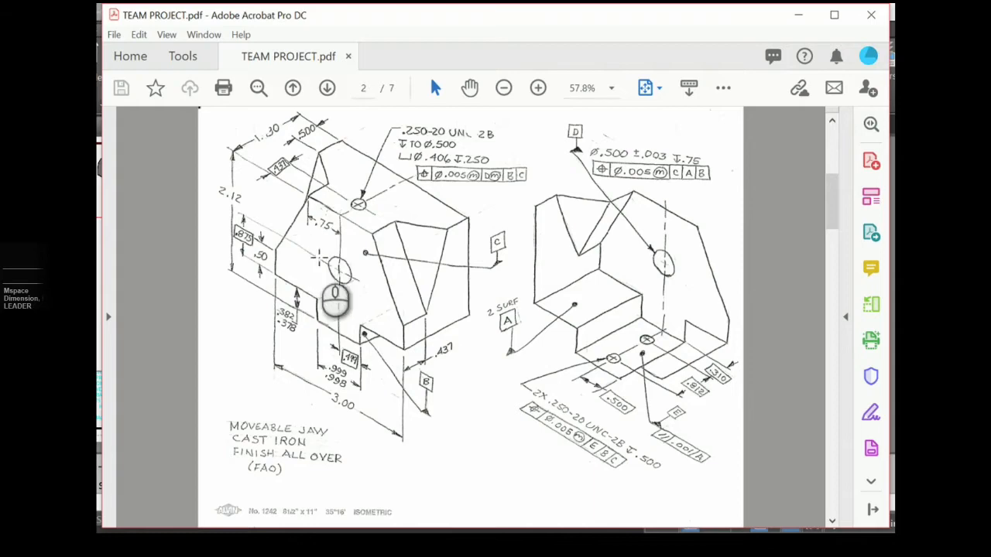
{"action": "scroll", "coordinate": [439, 334], "scroll_direction": "down", "scroll_amount": 1}
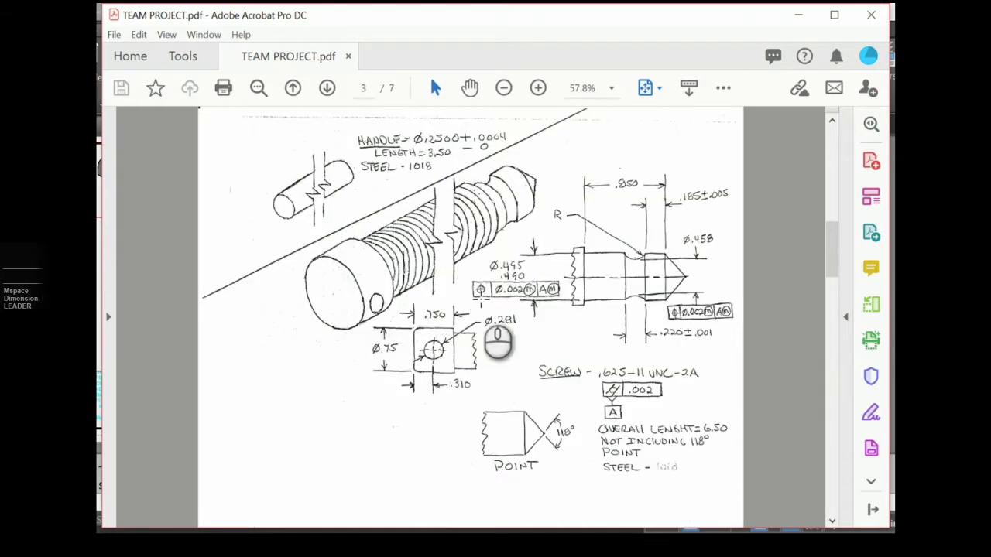
{"action": "scroll", "coordinate": [481, 300], "scroll_direction": "down", "scroll_amount": 1}
{"action": "scroll", "coordinate": [481, 299], "scroll_direction": "down", "scroll_amount": 1}
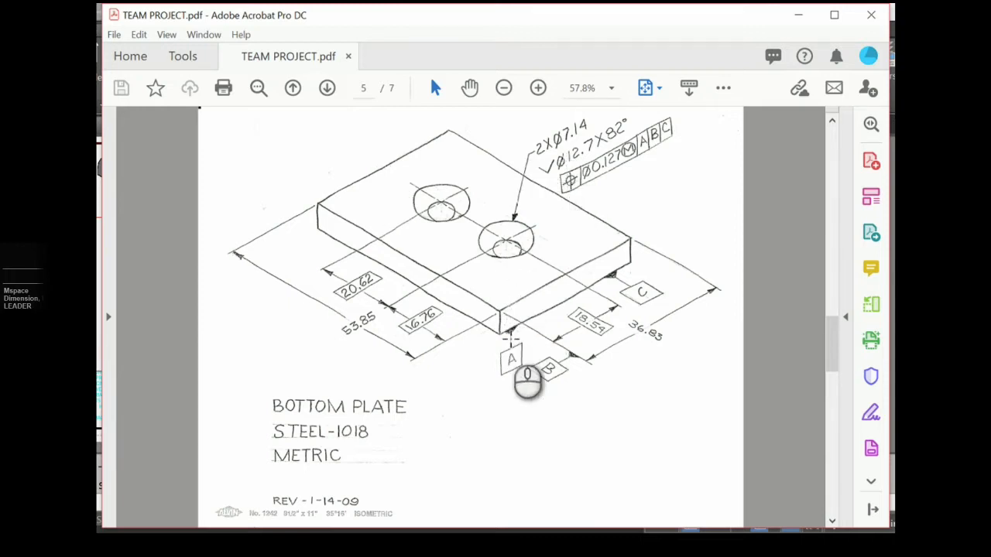
{"action": "scroll", "coordinate": [514, 309], "scroll_direction": "up", "scroll_amount": 4}
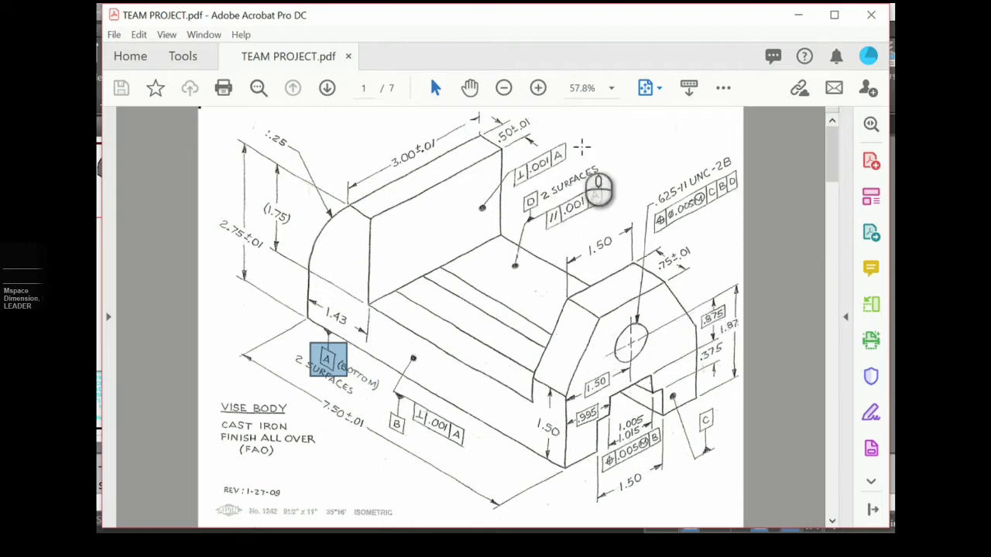
Step: Examine the vise body sketch's feature control frames, datum B symbol and boxed .875 basic dimension
{"action": "left_click_drag", "start_coordinate": [659, 238], "coordinate": [738, 182]}
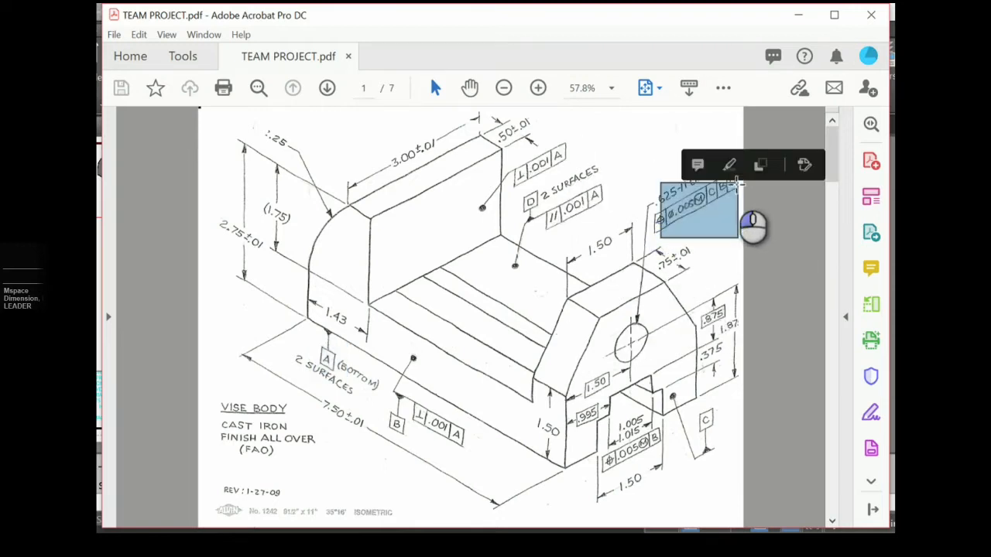
{"action": "left_click_drag", "start_coordinate": [547, 230], "coordinate": [607, 195]}
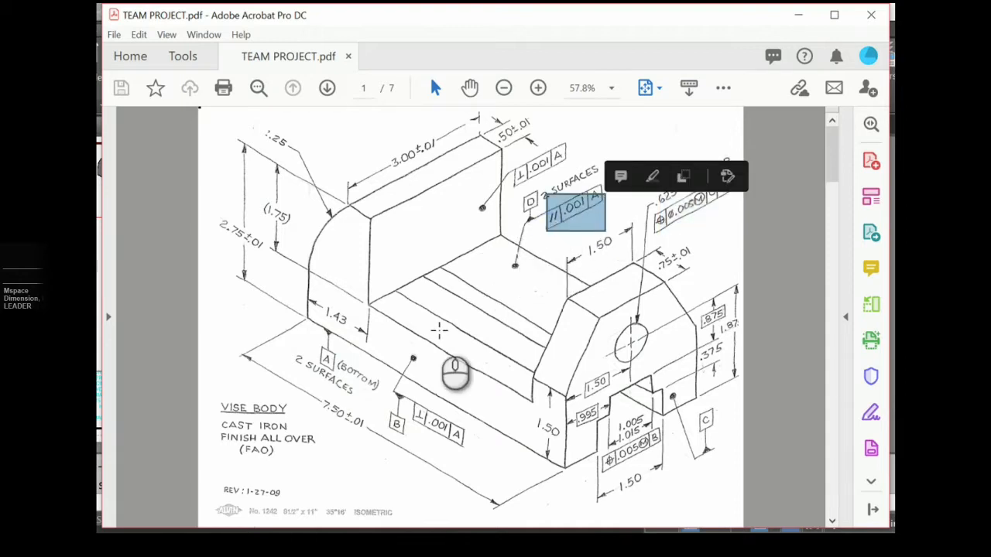
{"action": "left_click_drag", "start_coordinate": [372, 408], "coordinate": [408, 446]}
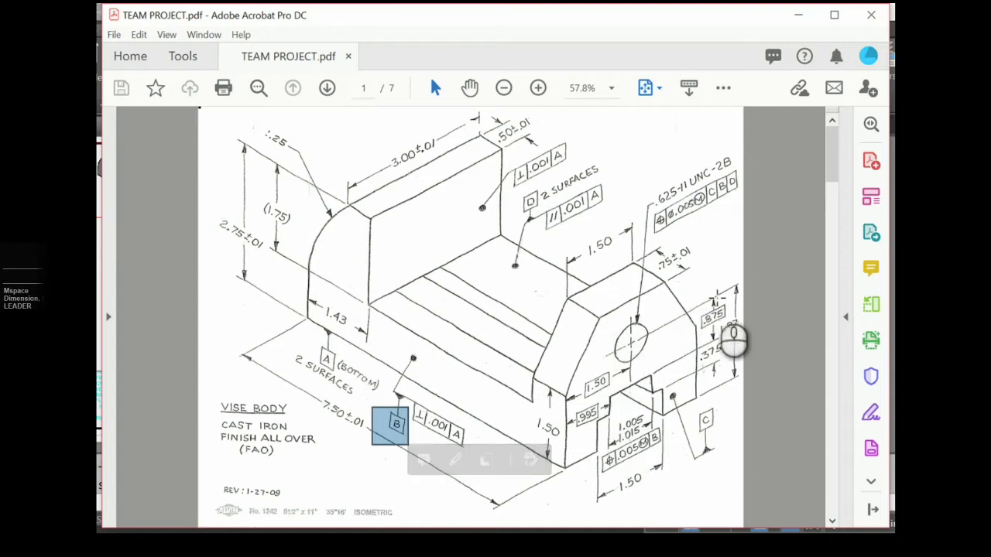
{"action": "left_click_drag", "start_coordinate": [704, 331], "coordinate": [723, 309]}
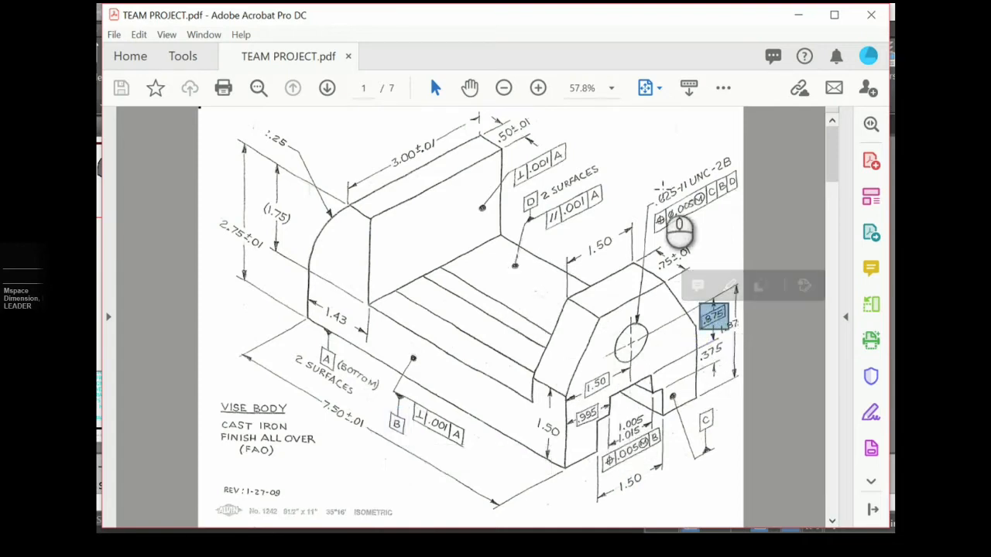
{"action": "left_click", "coordinate": [641, 156]}
{"action": "left_click", "coordinate": [778, 229]}
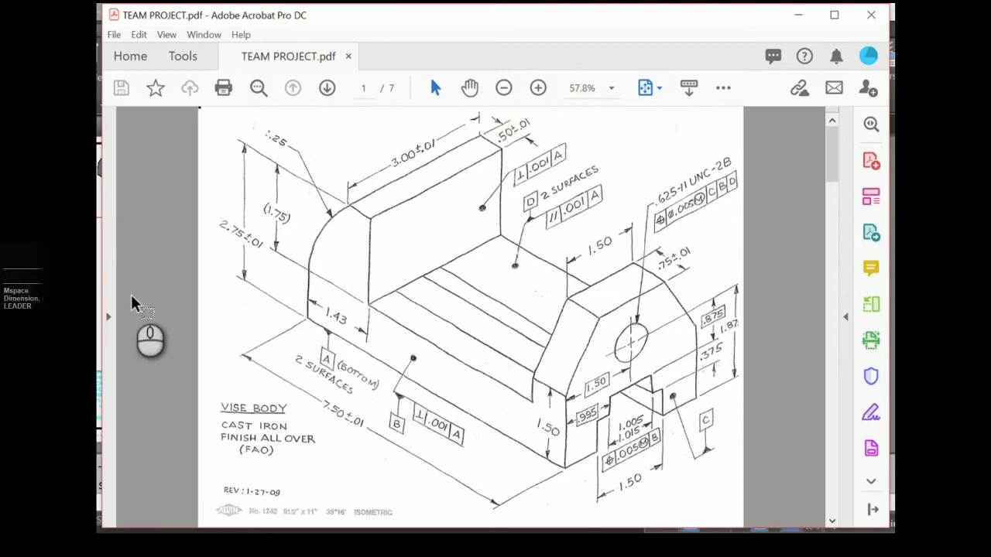
Step: Switch to the BODY drawing in AutoCAD and examine its dimensioned front and right views on the ASME B Multi View layout
{"action": "left_click", "coordinate": [107, 144]}
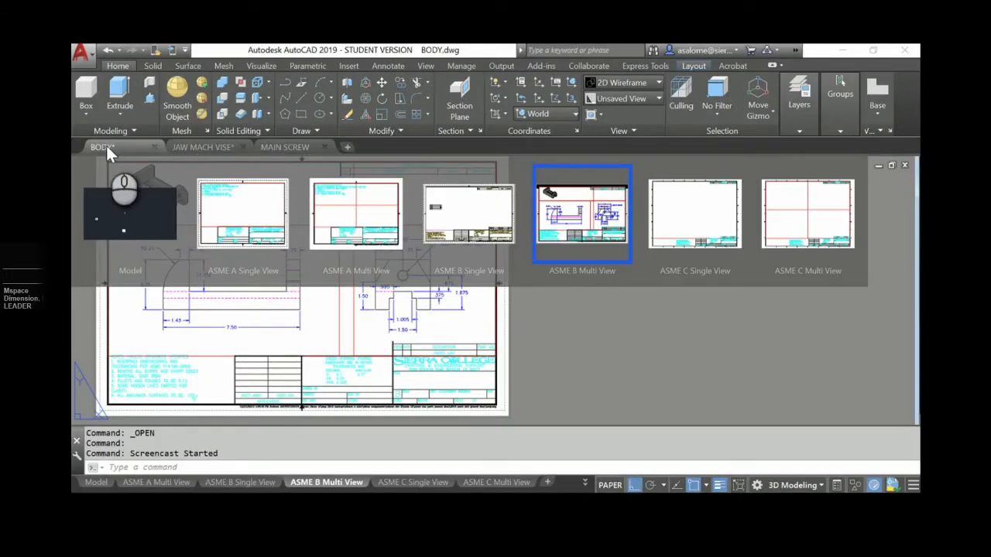
{"action": "scroll", "coordinate": [370, 304], "scroll_direction": "up", "scroll_amount": 5}
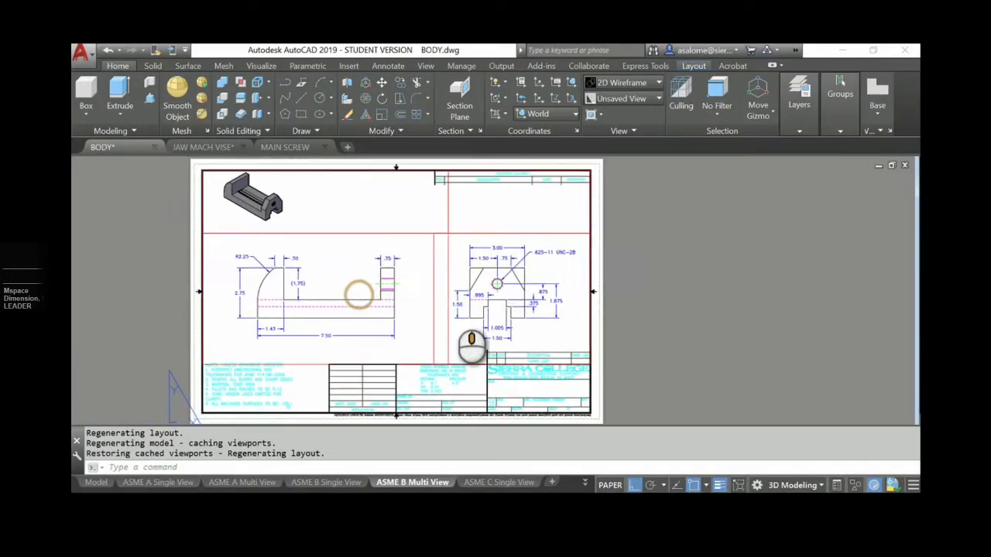
{"action": "middle_click_drag", "start_coordinate": [398, 301], "coordinate": [454, 287]}
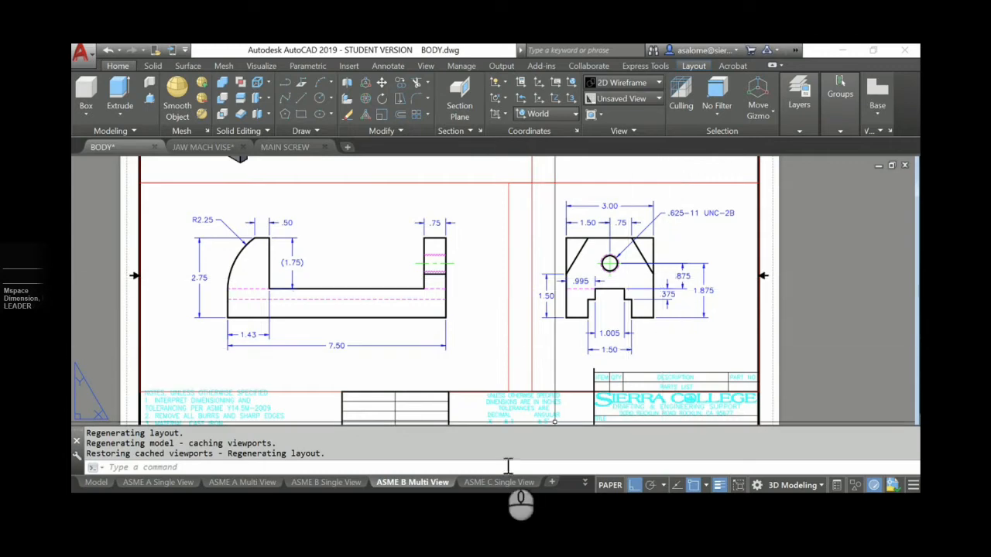
Step: Return to the TEAM PROJECT.pdf sketch in Acrobat and examine the placement of datums A, B and C on the vise body
{"action": "key", "text": "alt+Tab"}
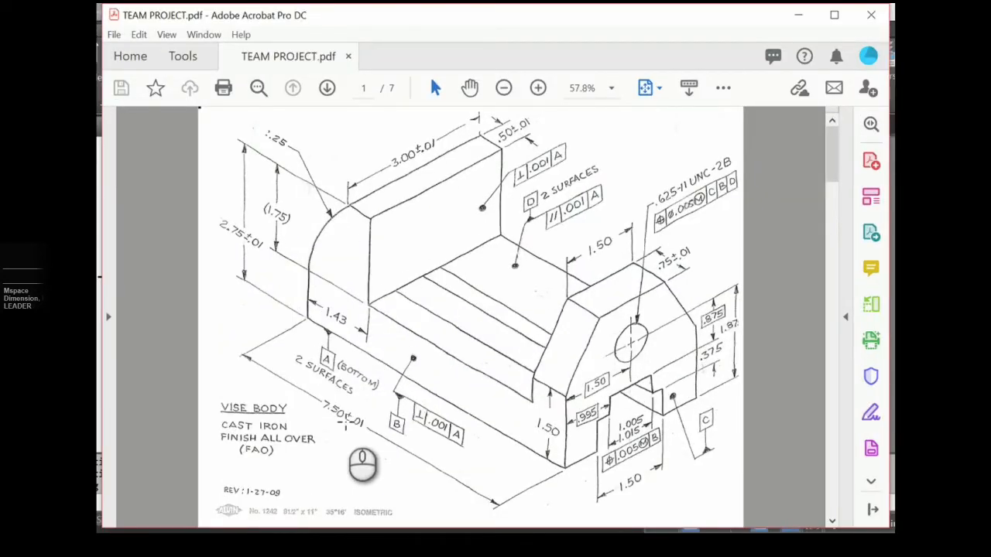
{"action": "left_click_drag", "start_coordinate": [301, 339], "coordinate": [347, 381]}
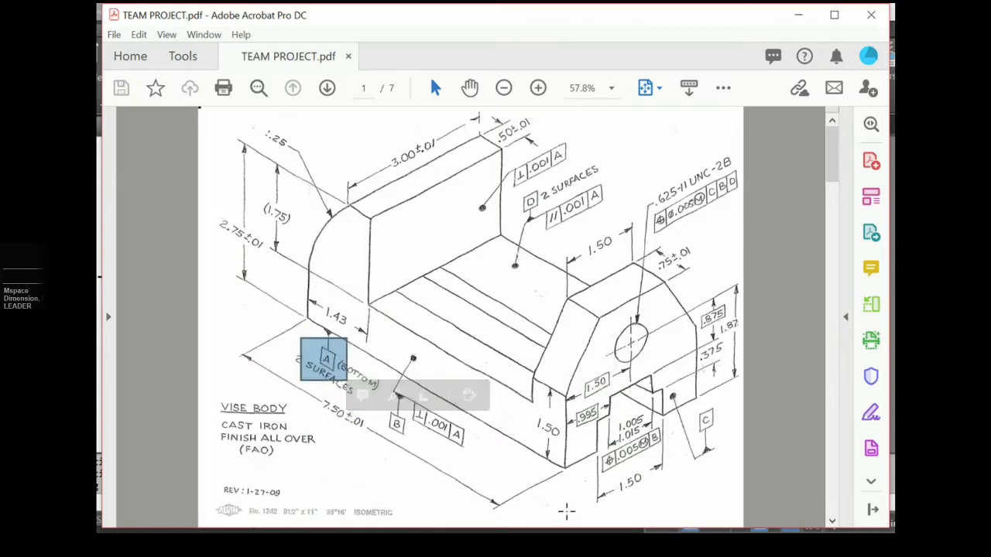
{"action": "left_click_drag", "start_coordinate": [380, 406], "coordinate": [419, 443]}
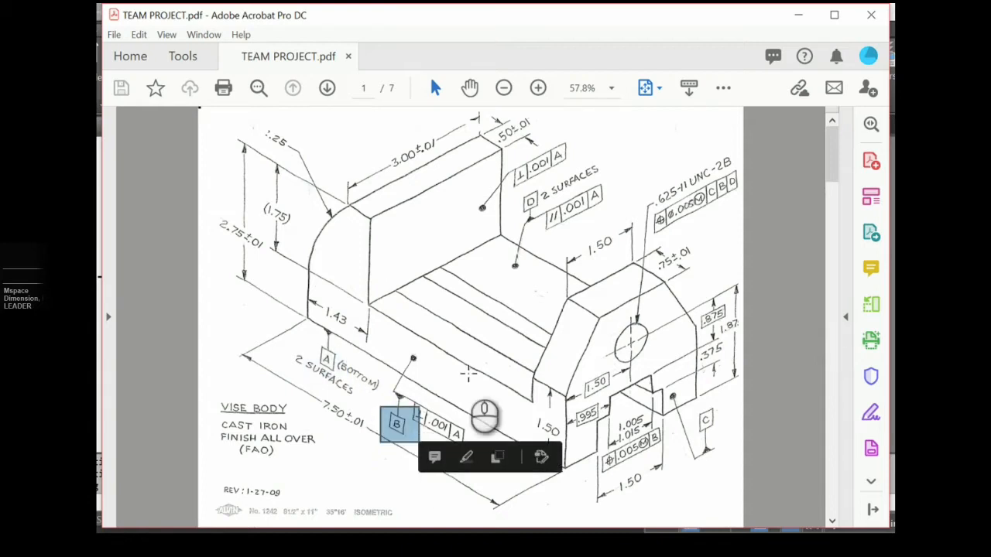
{"action": "left_click_drag", "start_coordinate": [302, 340], "coordinate": [346, 381]}
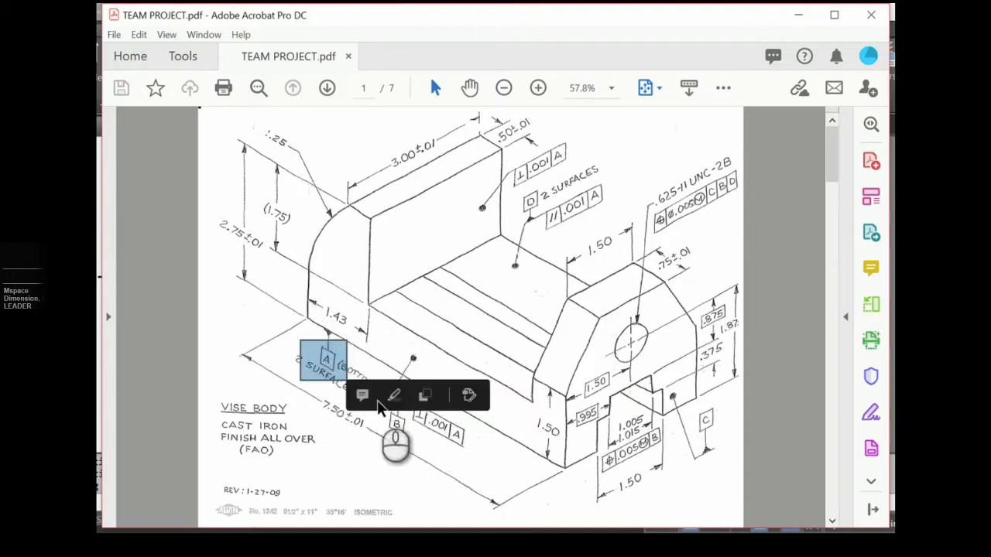
{"action": "left_click_drag", "start_coordinate": [387, 432], "coordinate": [408, 413]}
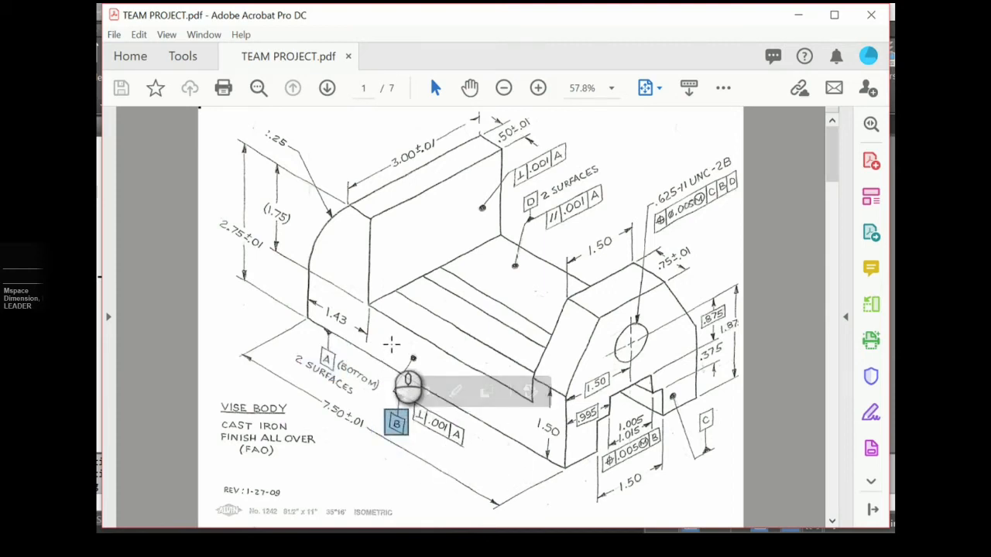
{"action": "left_click_drag", "start_coordinate": [694, 409], "coordinate": [723, 438]}
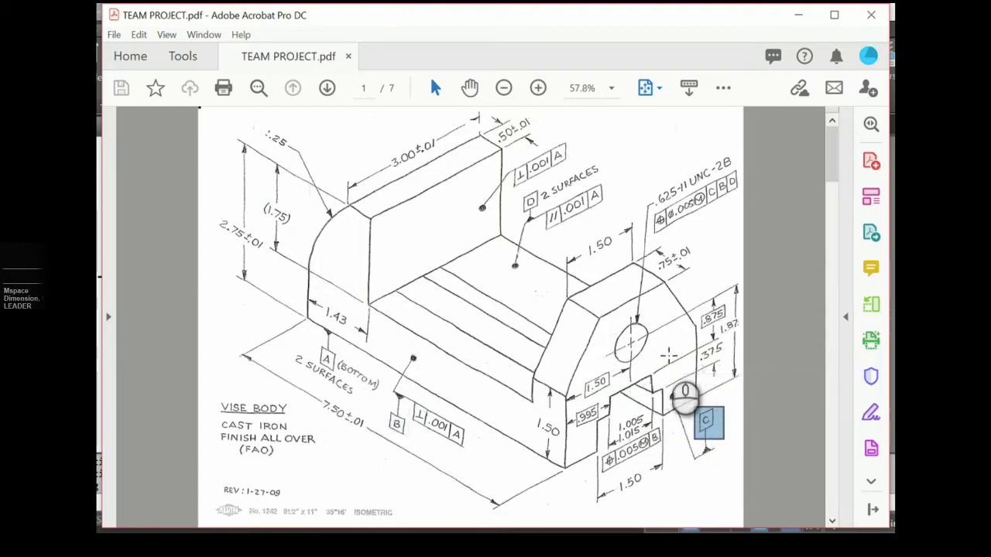
Step: Examine the two-surface callouts of datums D and A and the surfaces they refer to on the vise body sketch
{"action": "left_click_drag", "start_coordinate": [514, 188], "coordinate": [566, 262]}
{"action": "left_click_drag", "start_coordinate": [493, 269], "coordinate": [503, 287]}
{"action": "left_click_drag", "start_coordinate": [407, 316], "coordinate": [427, 332]}
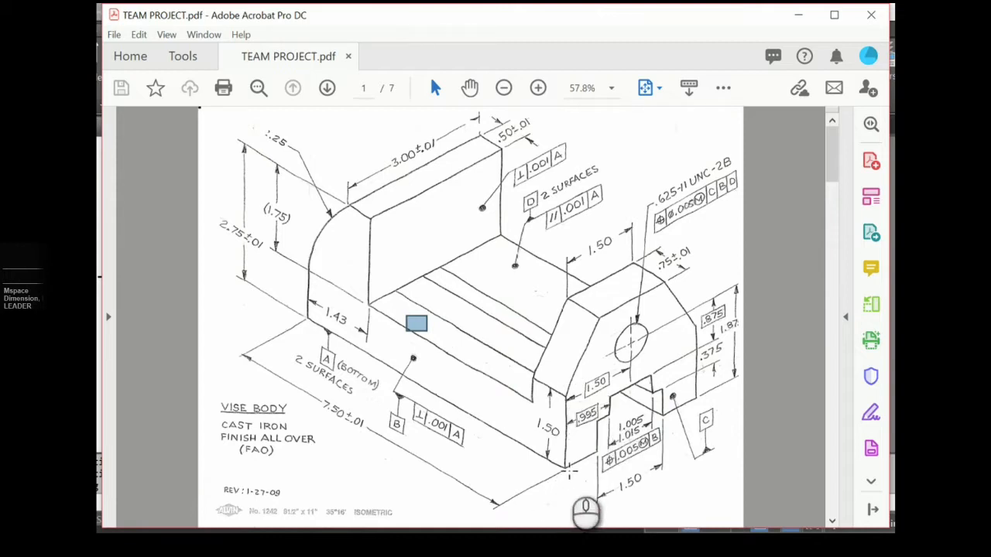
{"action": "left_click_drag", "start_coordinate": [569, 469], "coordinate": [588, 453]}
{"action": "left_click_drag", "start_coordinate": [694, 397], "coordinate": [682, 407]}
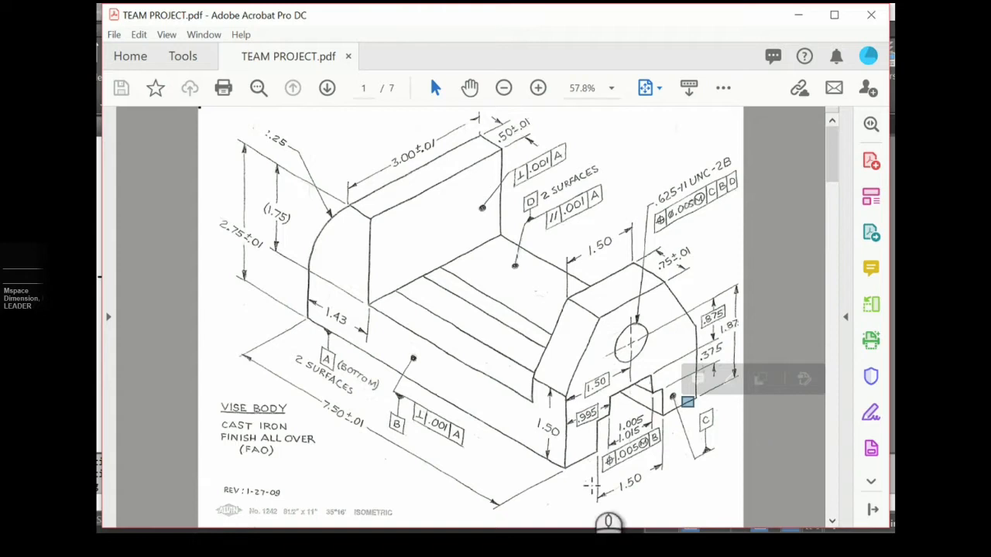
{"action": "left_click_drag", "start_coordinate": [288, 351], "coordinate": [327, 377]}
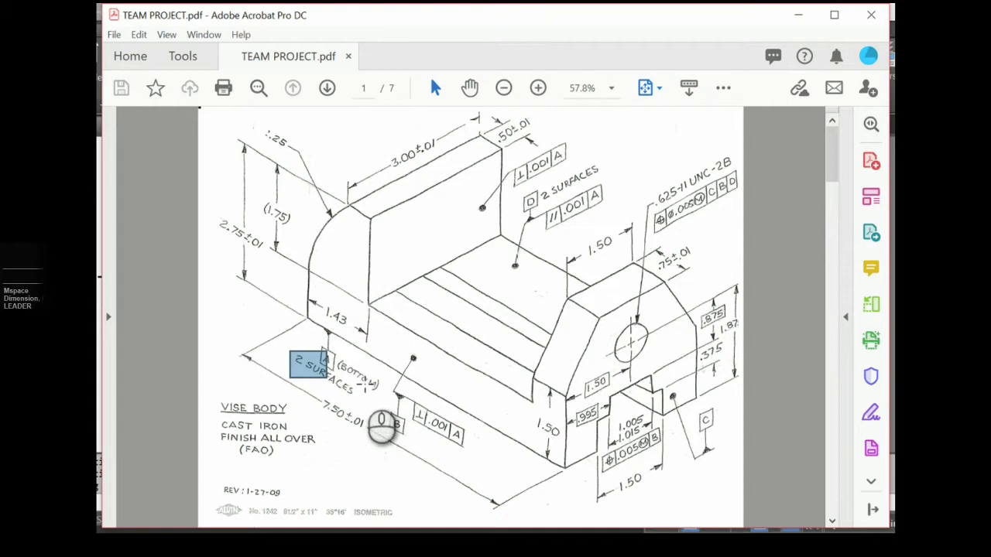
{"action": "left_click_drag", "start_coordinate": [291, 337], "coordinate": [384, 398]}
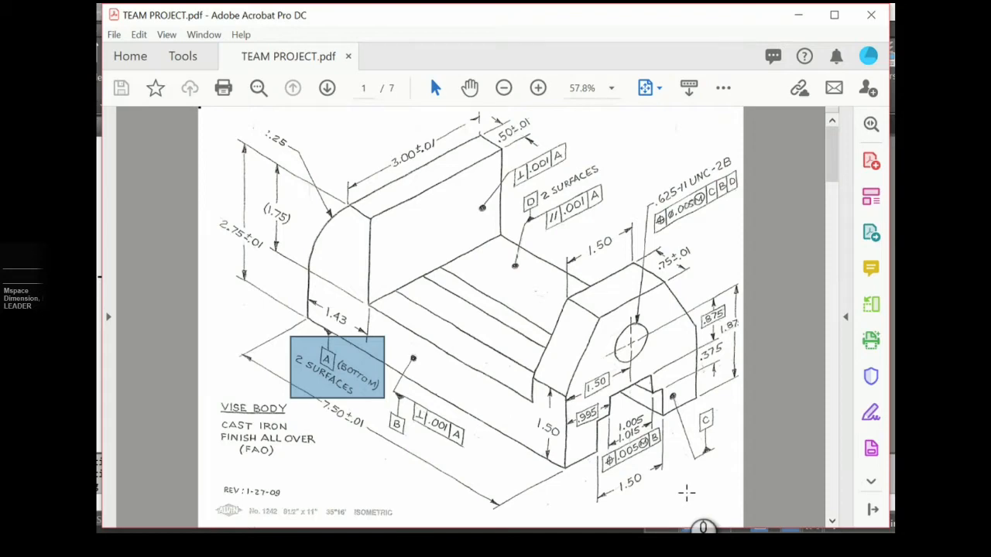
{"action": "left_click", "coordinate": [367, 390]}
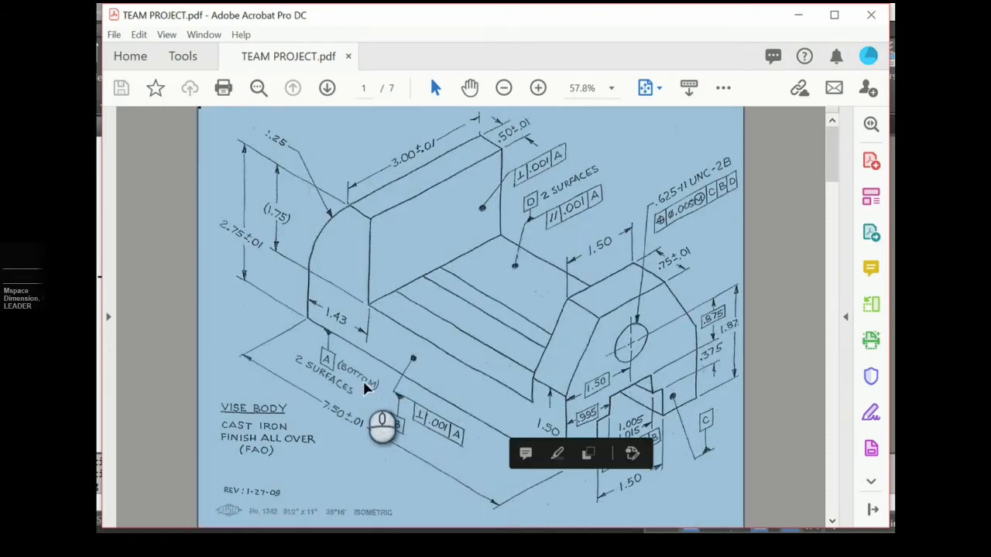
{"action": "left_click", "coordinate": [182, 381]}
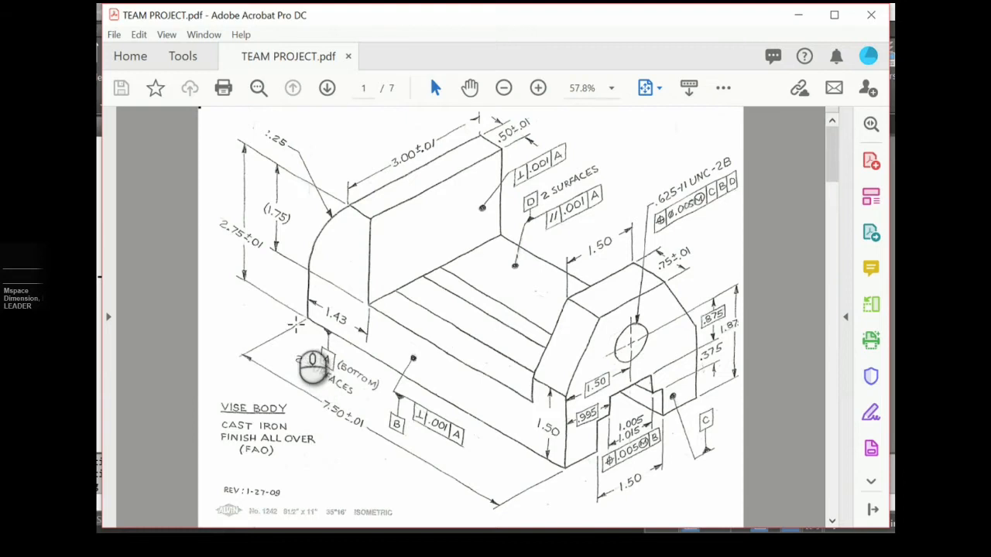
Step: Examine the bottom edges and dimension extension lines on the vise body sketch where datum A can be attached
{"action": "left_click_drag", "start_coordinate": [305, 334], "coordinate": [347, 379]}
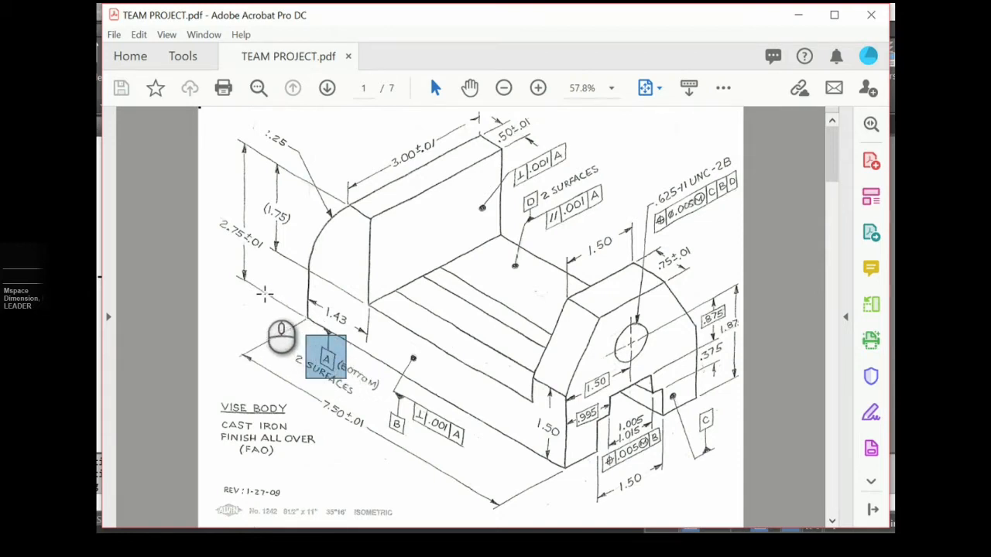
{"action": "left_click", "coordinate": [266, 296]}
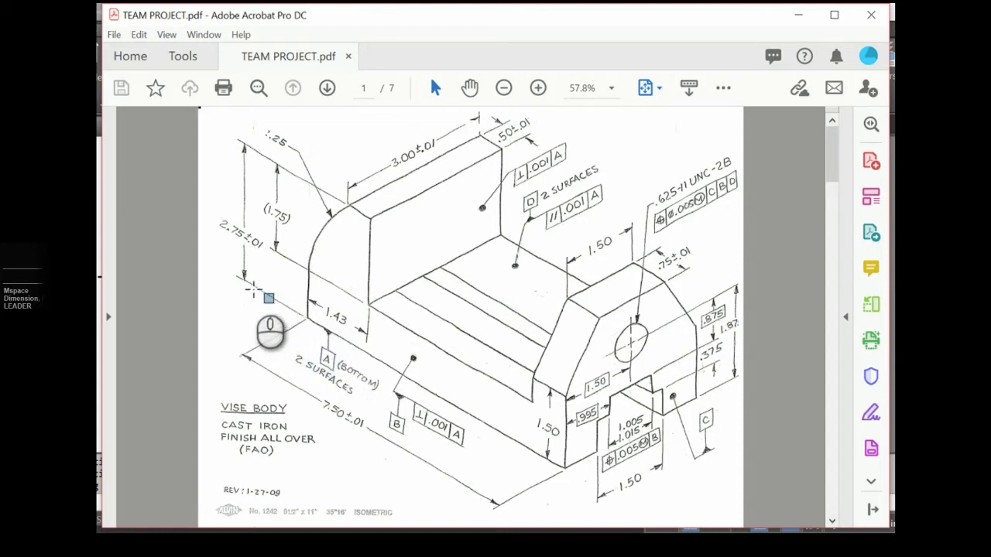
{"action": "left_click", "coordinate": [238, 271]}
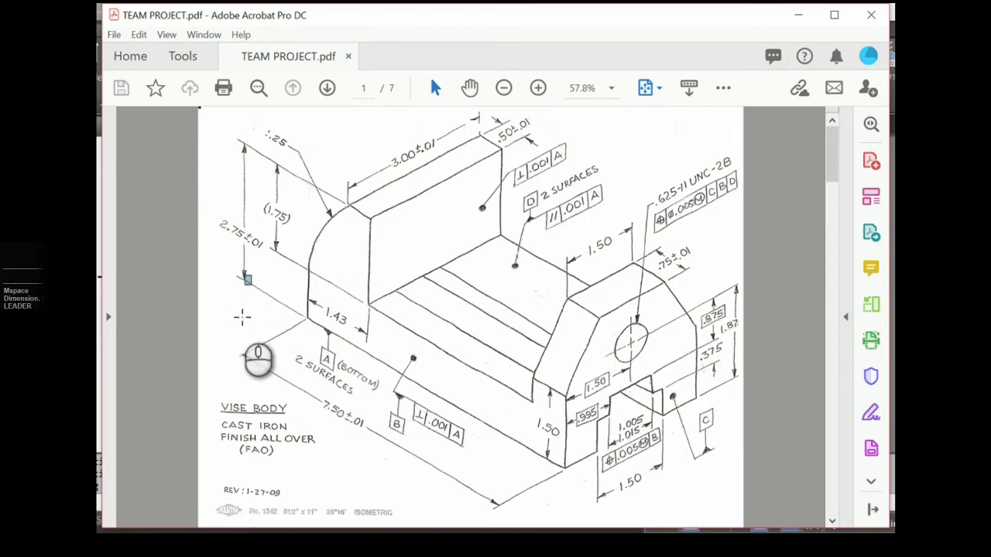
{"action": "left_click", "coordinate": [685, 401]}
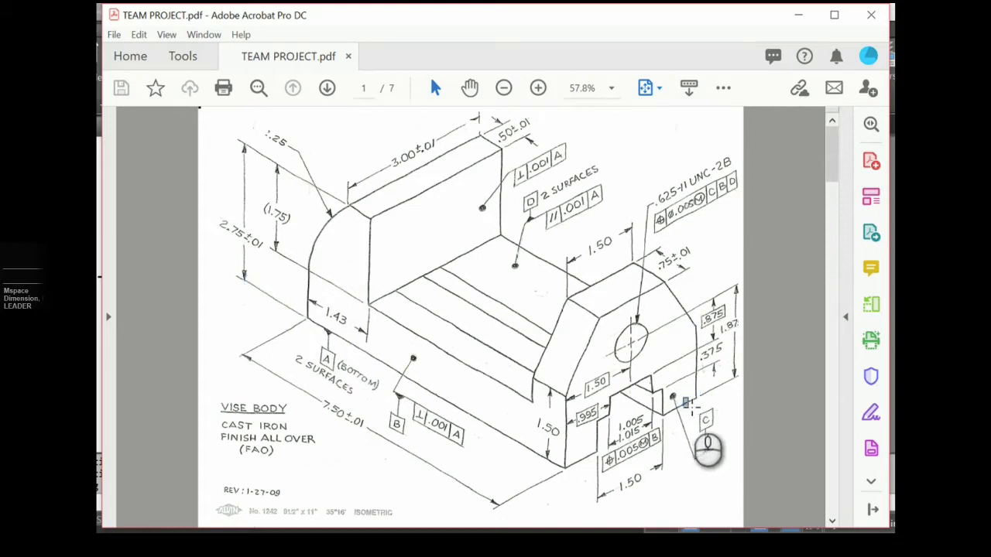
{"action": "left_click", "coordinate": [585, 460]}
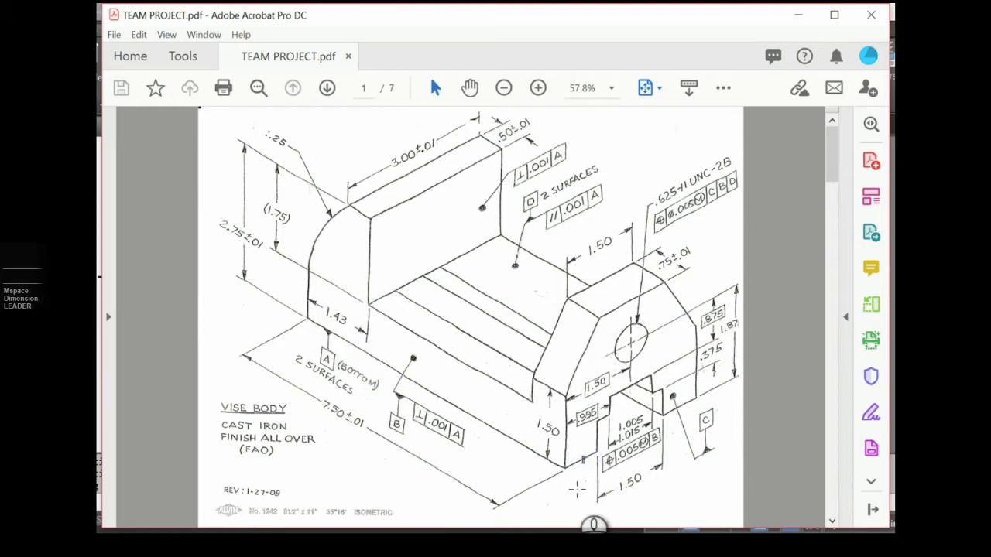
{"action": "left_click", "coordinate": [718, 388]}
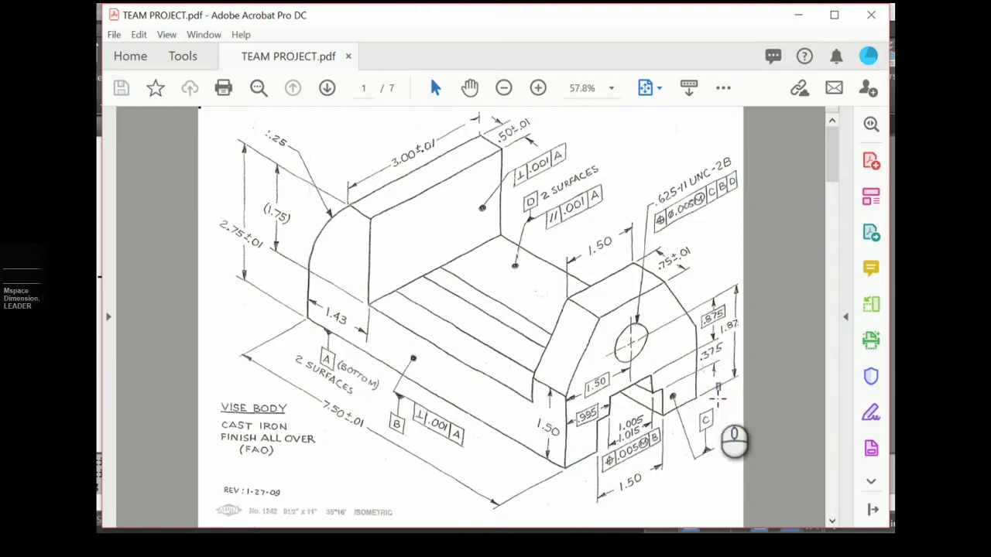
{"action": "left_click", "coordinate": [733, 382]}
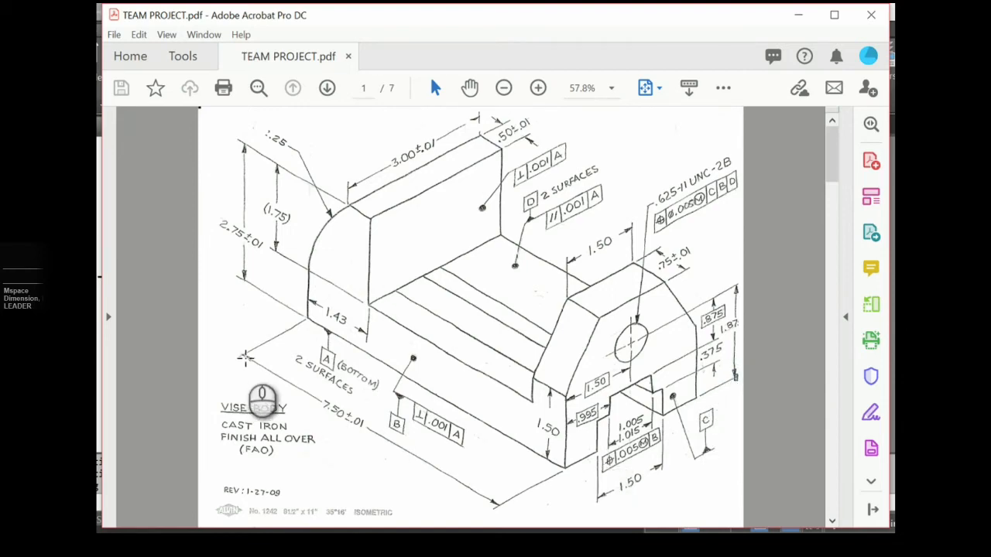
Step: Switch to the BODY drawing in AutoCAD and activate the right view's viewport for editing in model space
{"action": "left_click", "coordinate": [77, 303]}
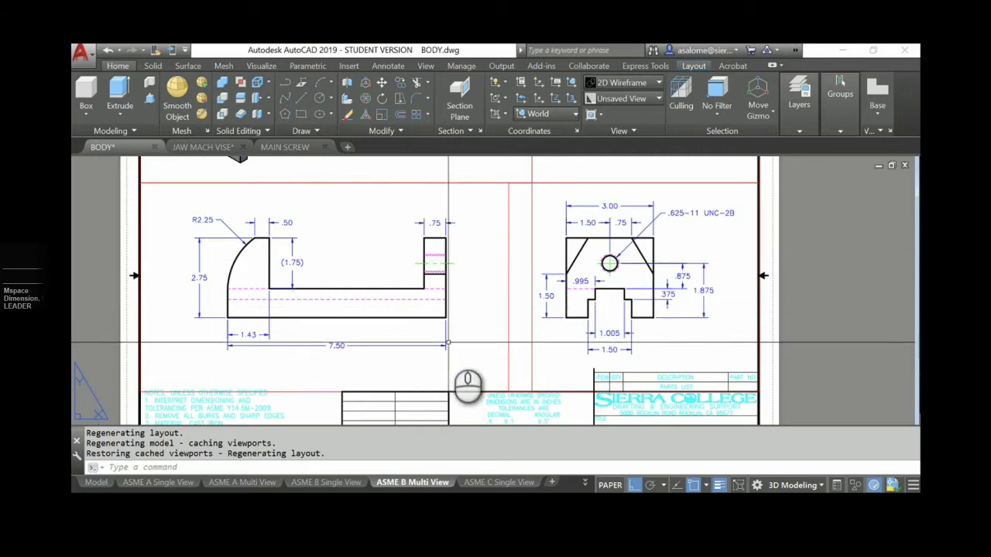
{"action": "double_click", "coordinate": [655, 326]}
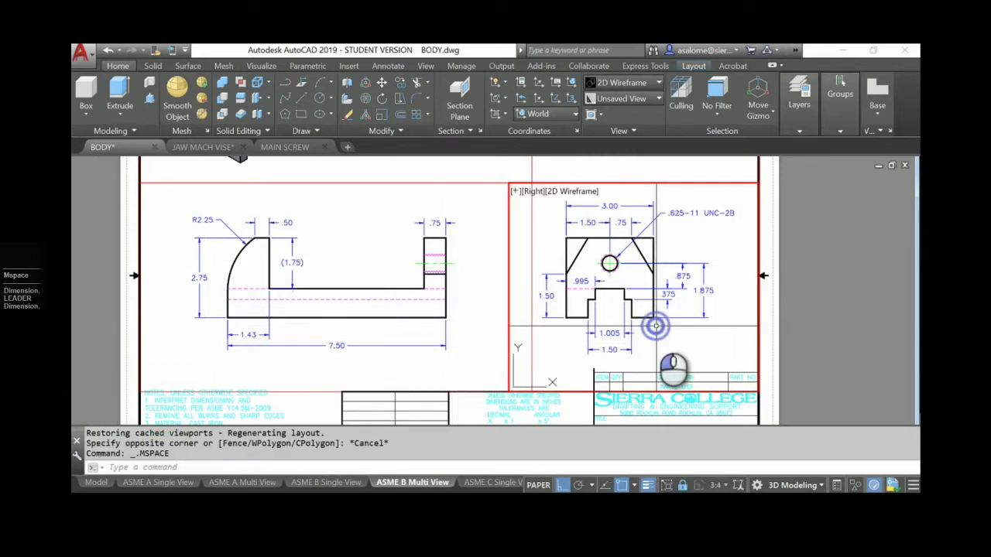
{"action": "middle_click_drag", "start_coordinate": [652, 333], "coordinate": [511, 316]}
{"action": "scroll", "coordinate": [510, 314], "scroll_direction": "up", "scroll_amount": 2}
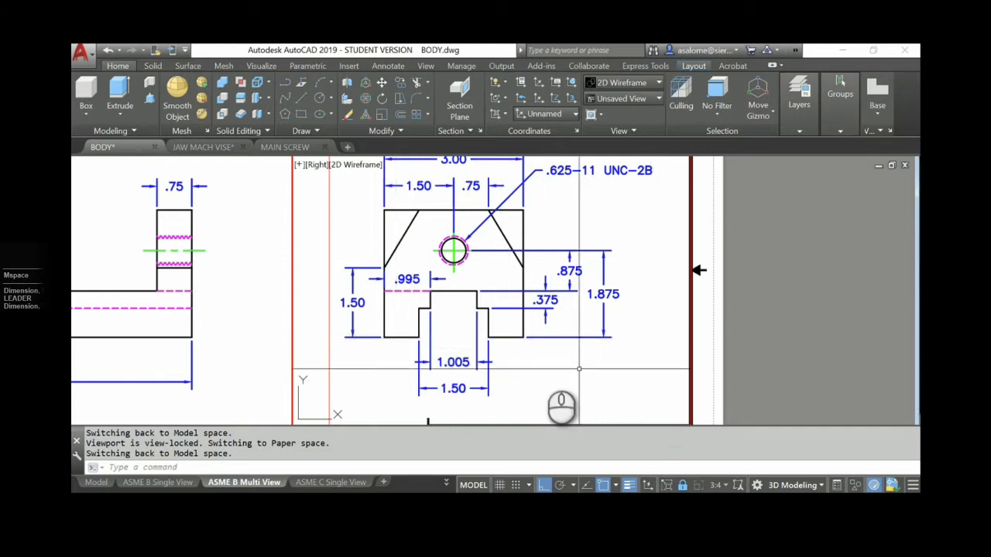
Step: Highlight the right view's two bottom edges and the 1.875 and 1.50 height dimensions to examine where datum A can attach, and clear the selection
{"action": "left_click", "coordinate": [396, 336]}
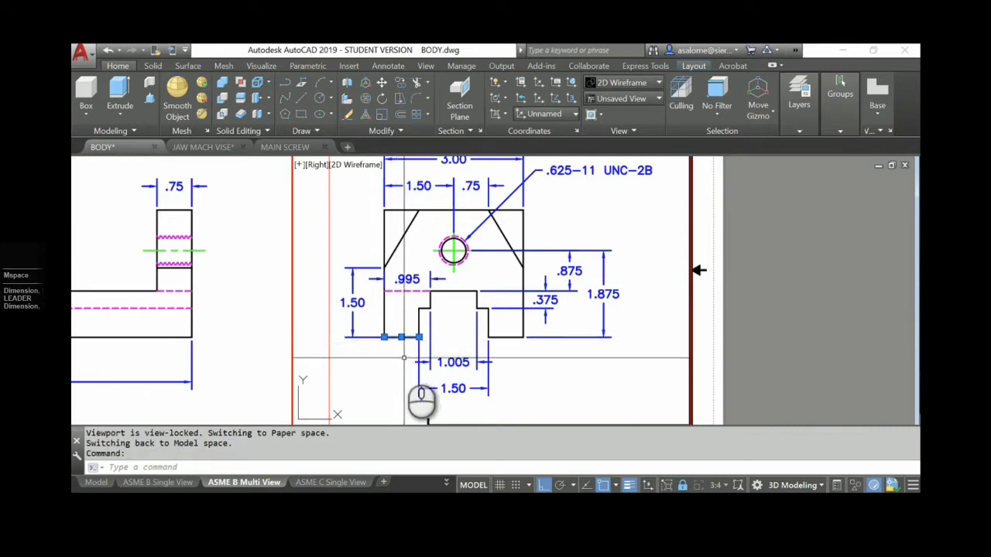
{"action": "left_click", "coordinate": [508, 338]}
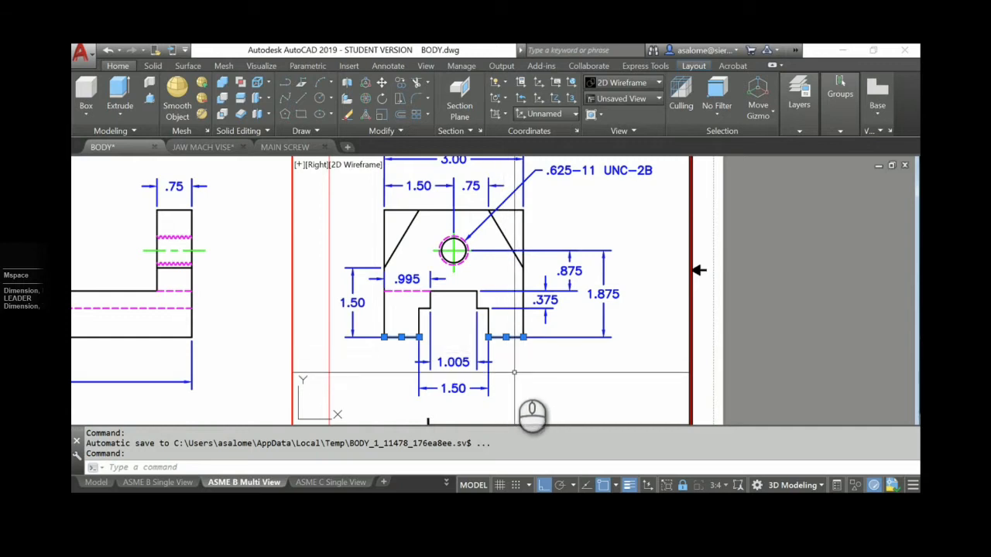
{"action": "left_click", "coordinate": [568, 338]}
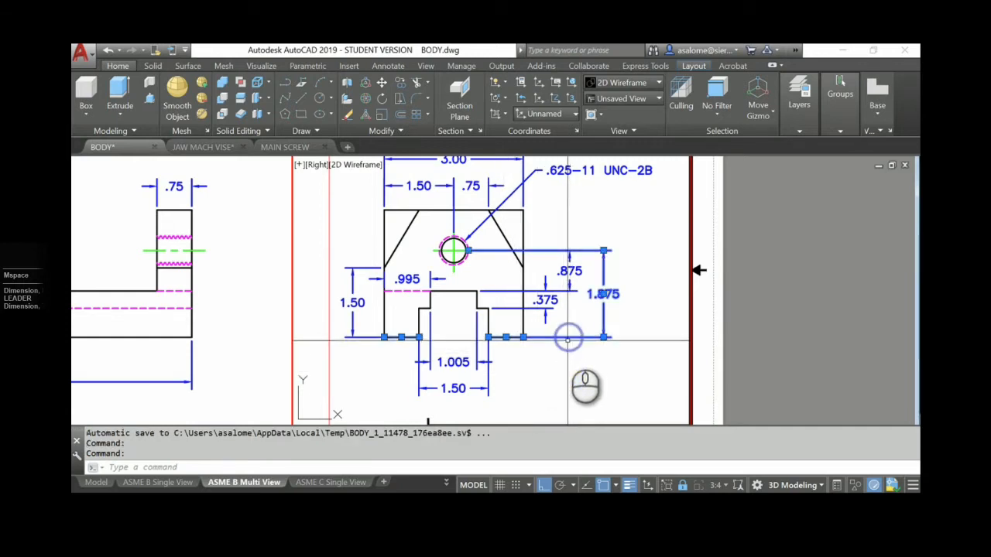
{"action": "left_click", "coordinate": [354, 335]}
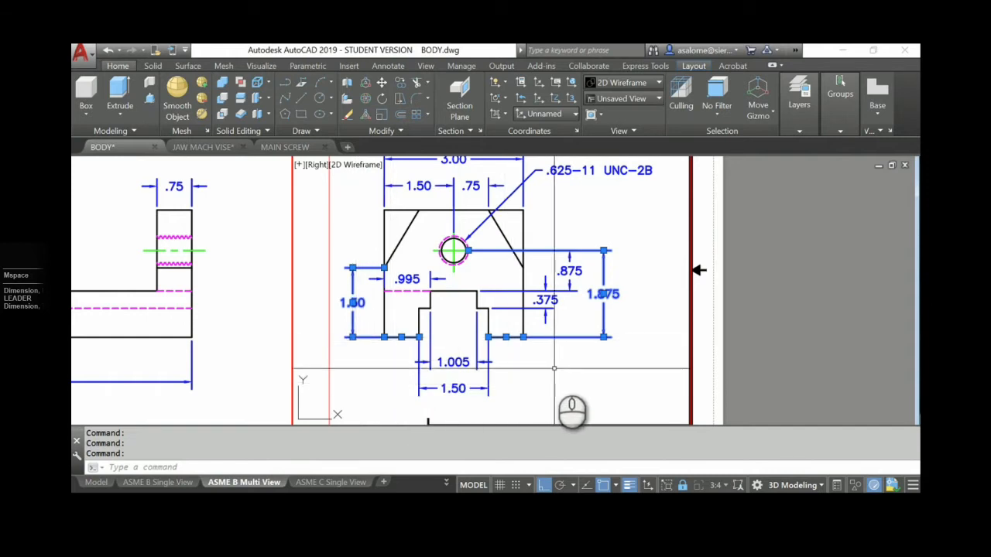
{"action": "key", "text": "Escape"}
{"action": "key", "text": "Escape"}
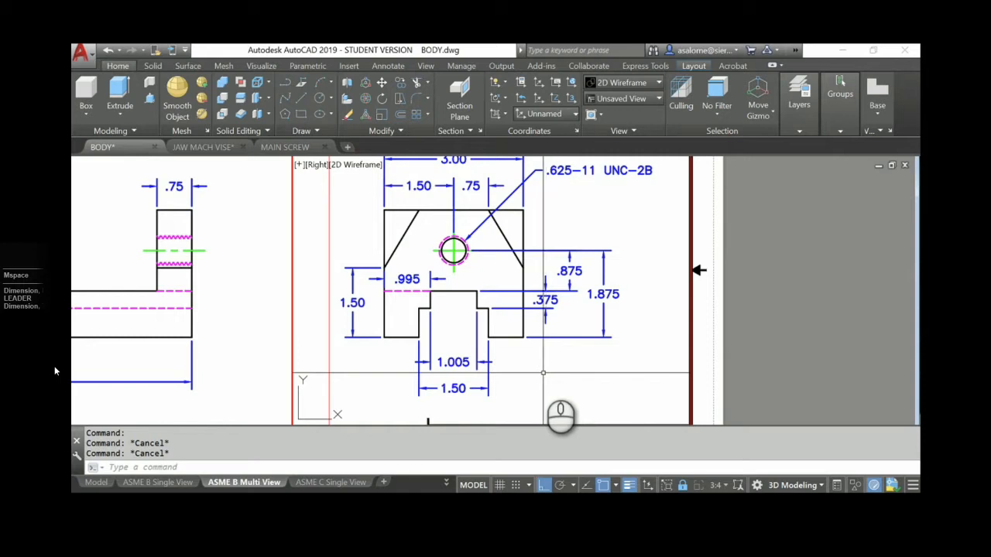
Step: Create a new annotative dimension style named DATUM based on the ASME style
{"action": "left_click", "coordinate": [385, 66]}
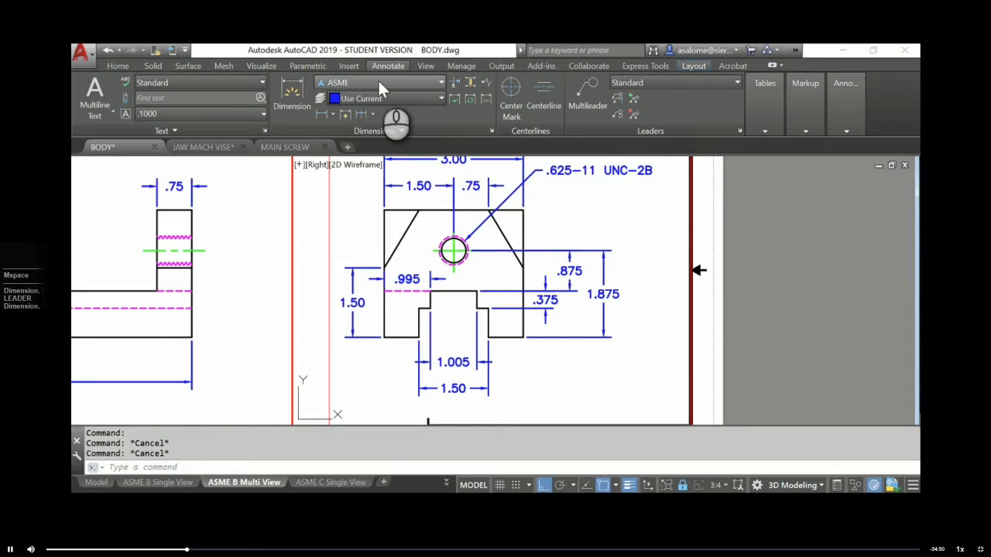
{"action": "left_click", "coordinate": [490, 131]}
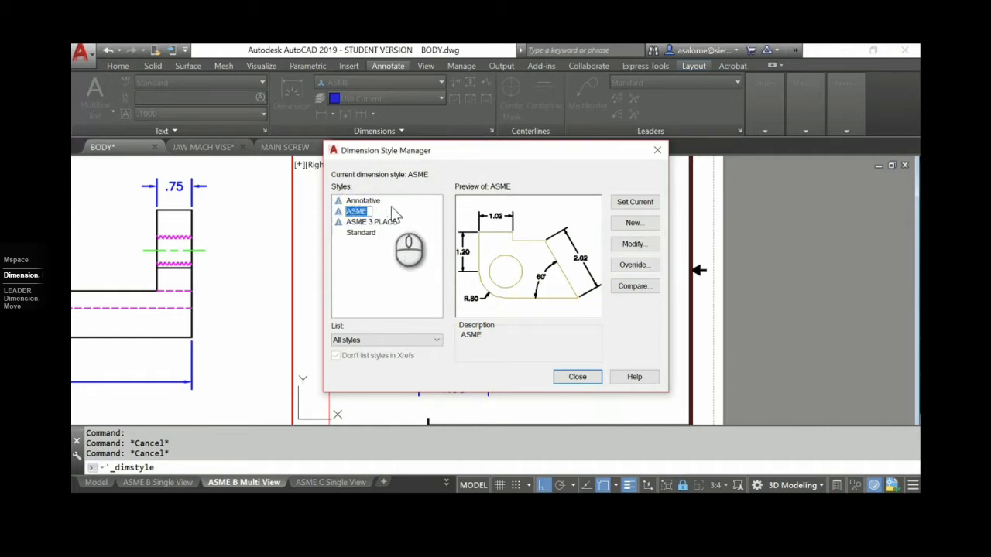
{"action": "left_click", "coordinate": [634, 223]}
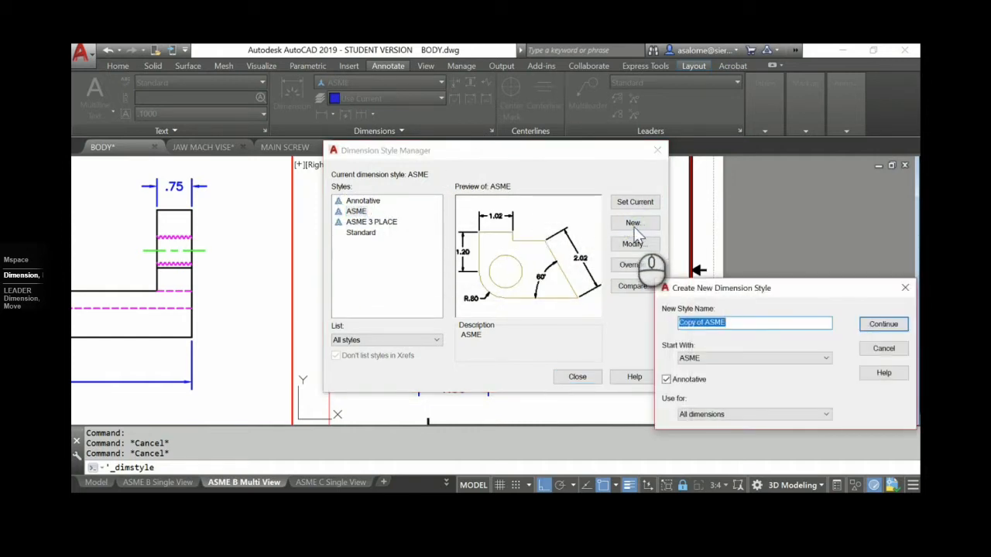
{"action": "type", "text": "DA"}
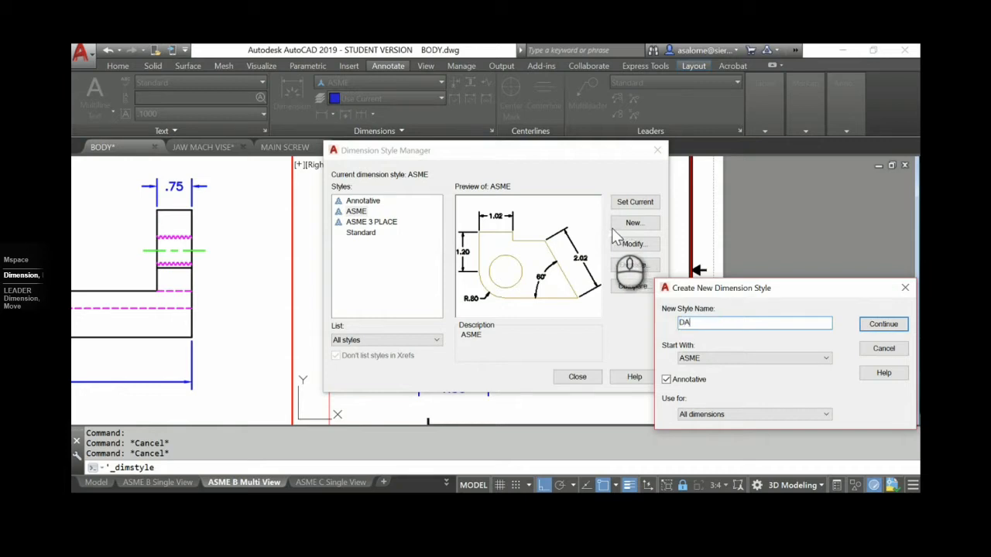
{"action": "type", "text": "TUM"}
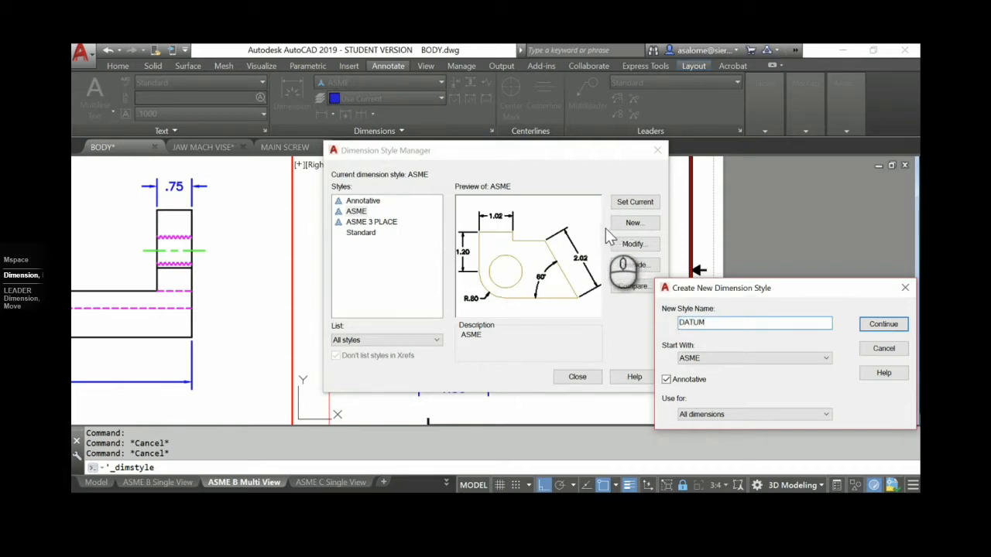
{"action": "left_click", "coordinate": [873, 324]}
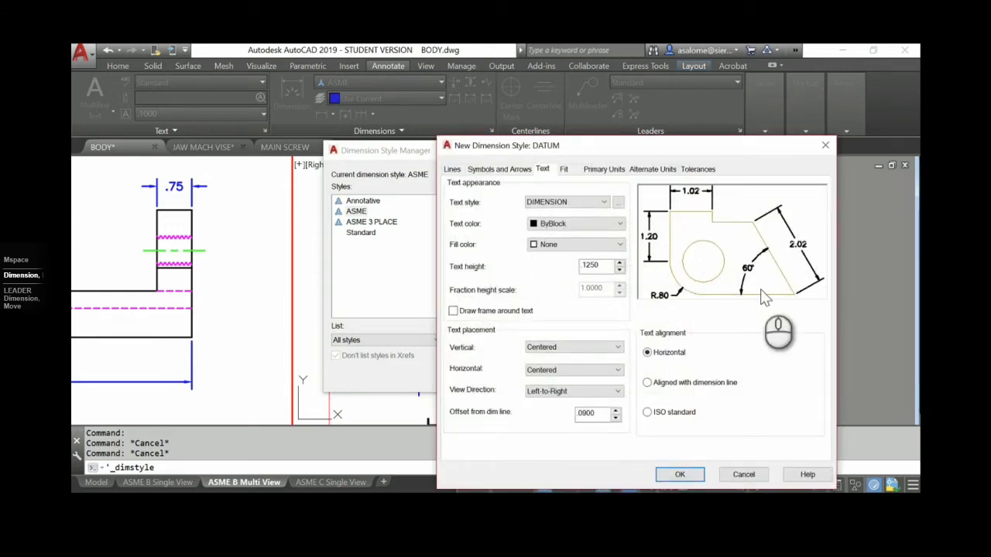
Step: Set the DATUM style's leader arrowhead to Datum triangle and save the style
{"action": "left_click", "coordinate": [481, 170]}
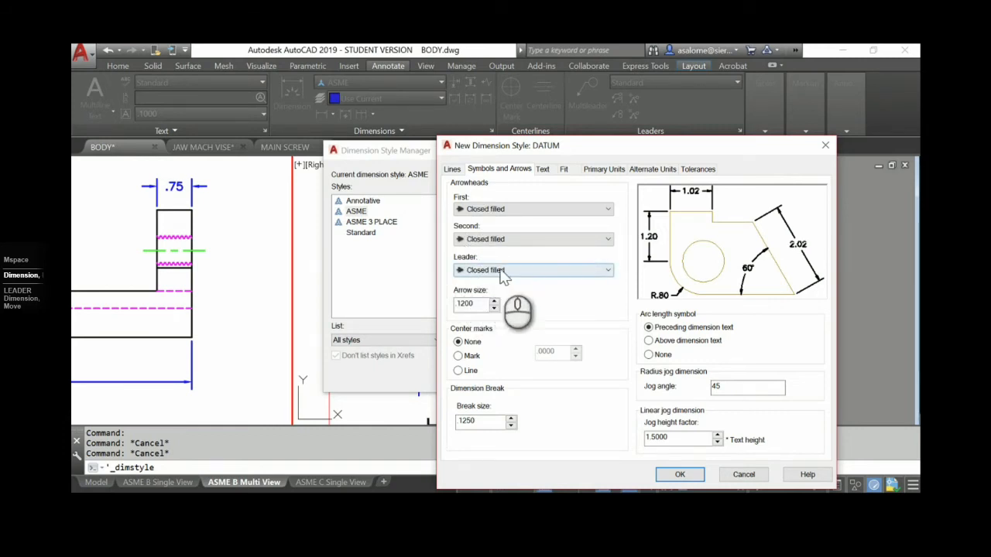
{"action": "left_click", "coordinate": [609, 272]}
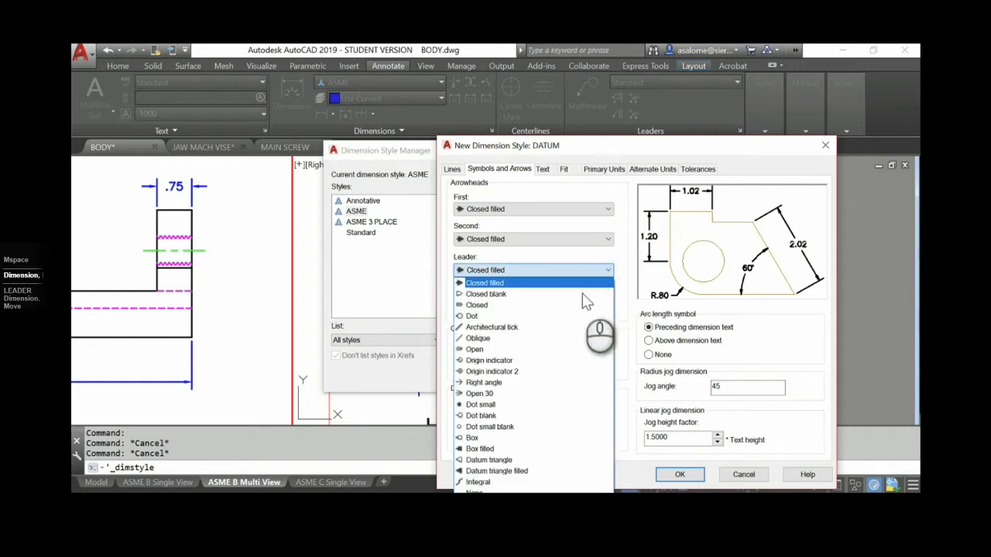
{"action": "left_click", "coordinate": [487, 461]}
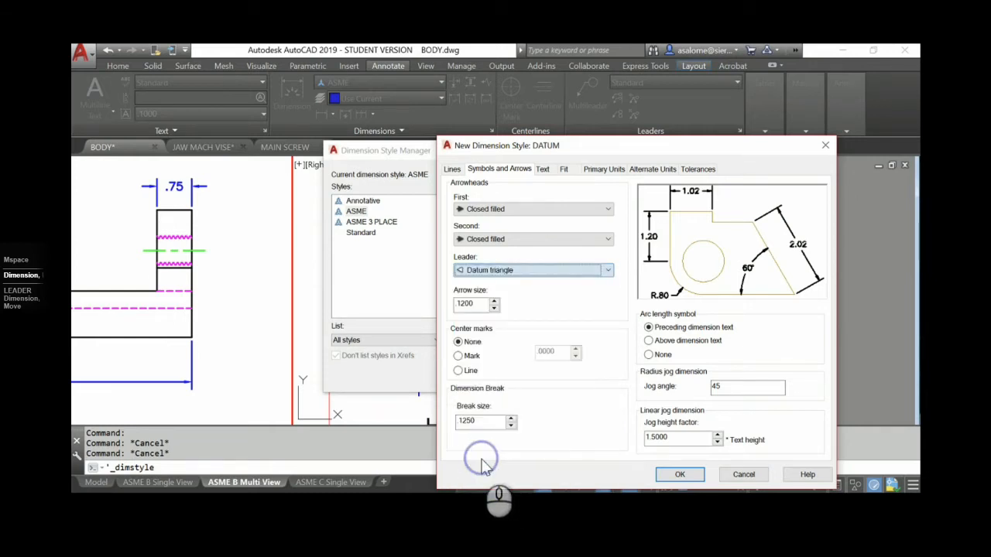
{"action": "left_click", "coordinate": [679, 475]}
{"action": "left_click", "coordinate": [577, 377]}
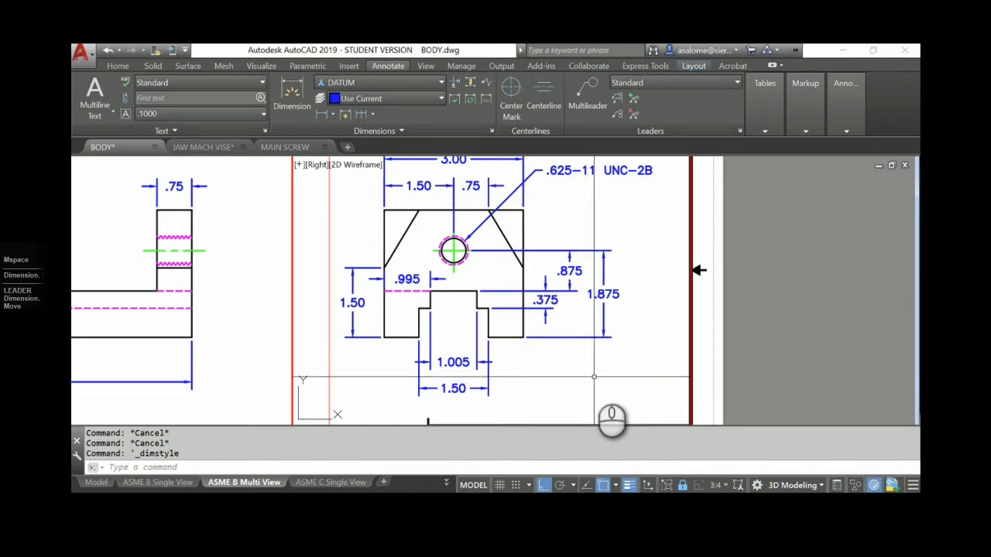
Step: Draw a vertical leader about 0.37 long down from the 1.875 dimension's lower extension line, with the annotation option None
{"action": "type", "text": "leader"}
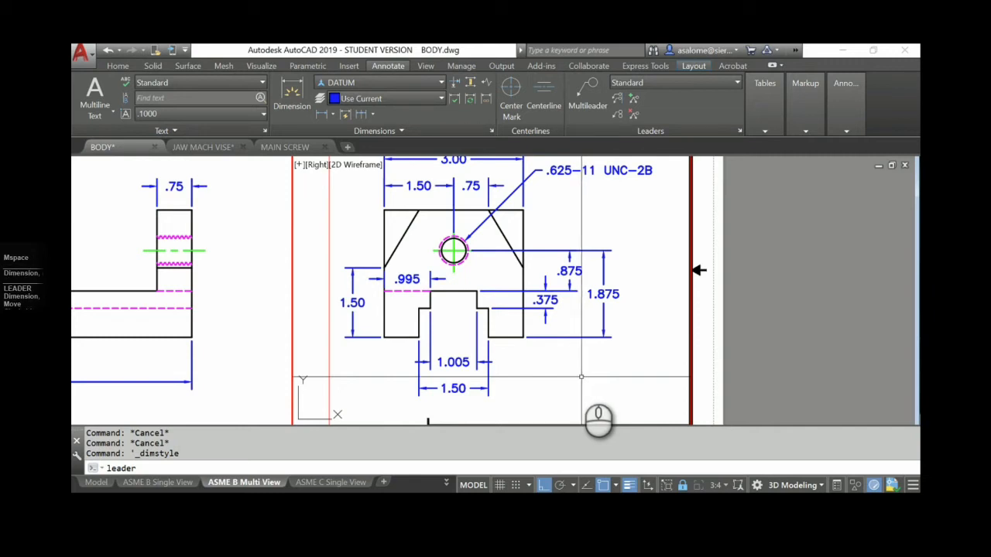
{"action": "key", "text": "Return"}
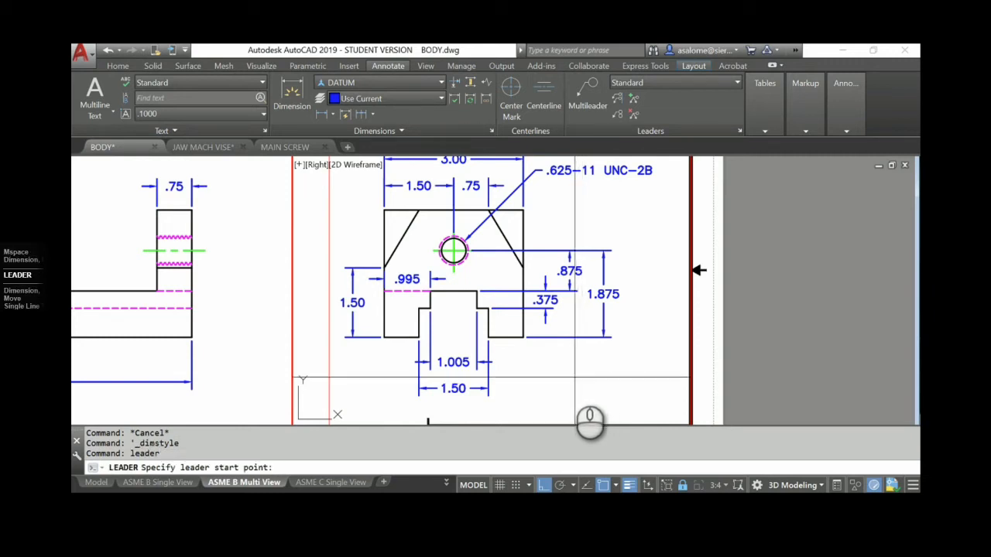
{"action": "left_click", "coordinate": [569, 338]}
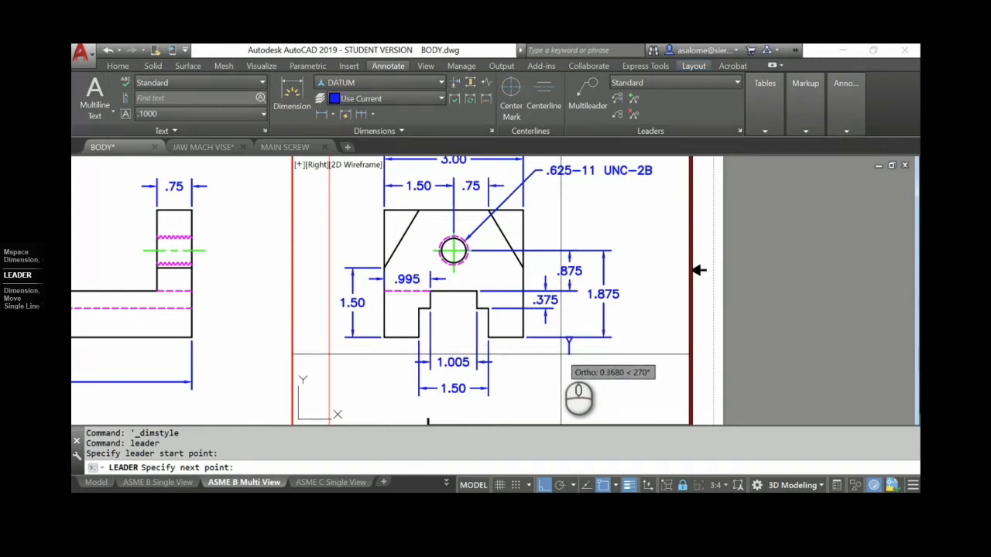
{"action": "left_click", "coordinate": [561, 355]}
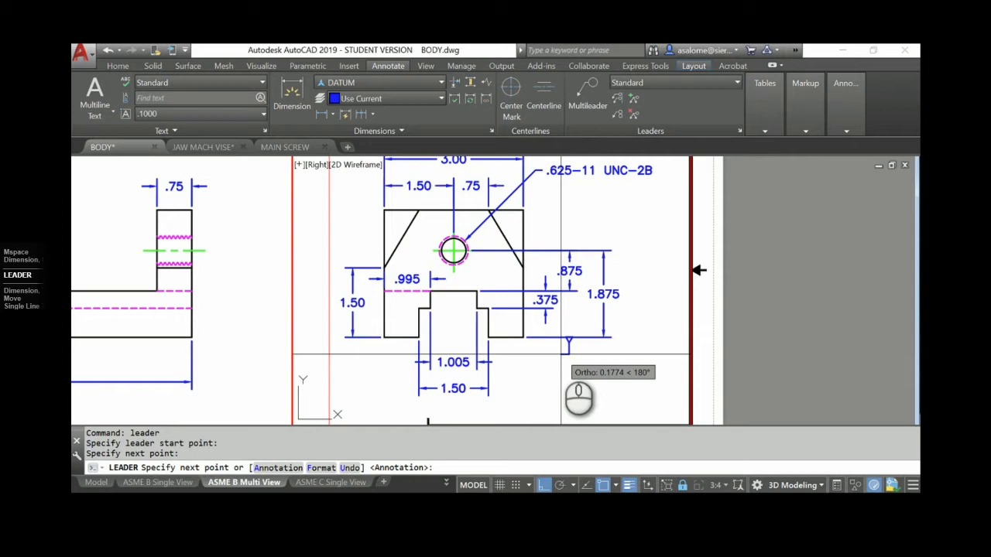
{"action": "key", "text": "Return"}
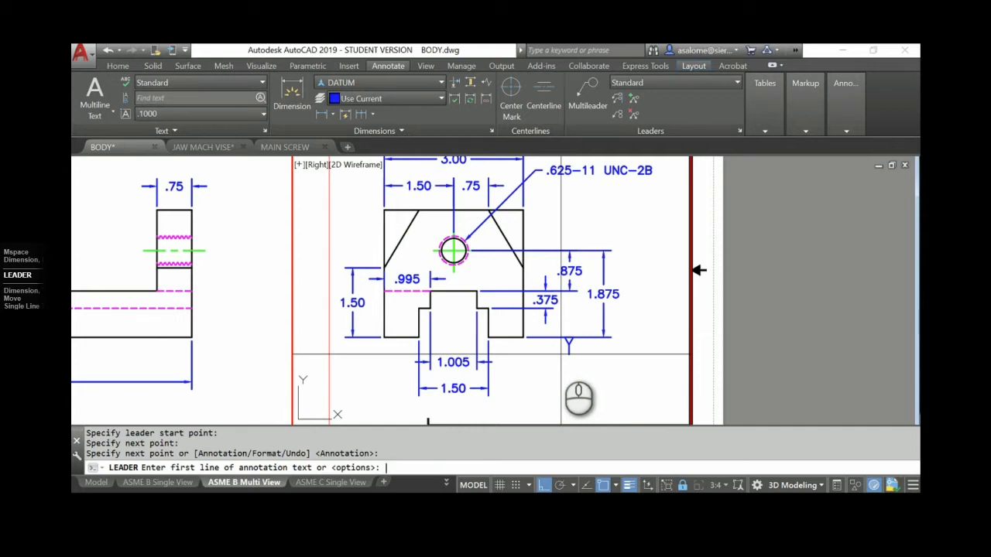
{"action": "key", "text": "Return"}
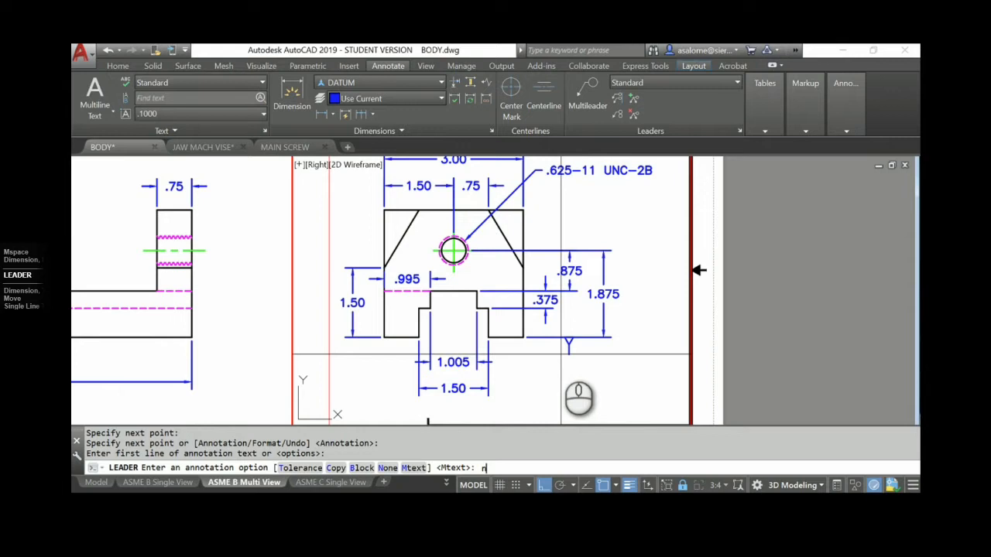
{"action": "type", "text": "n"}
{"action": "key", "text": "Return"}
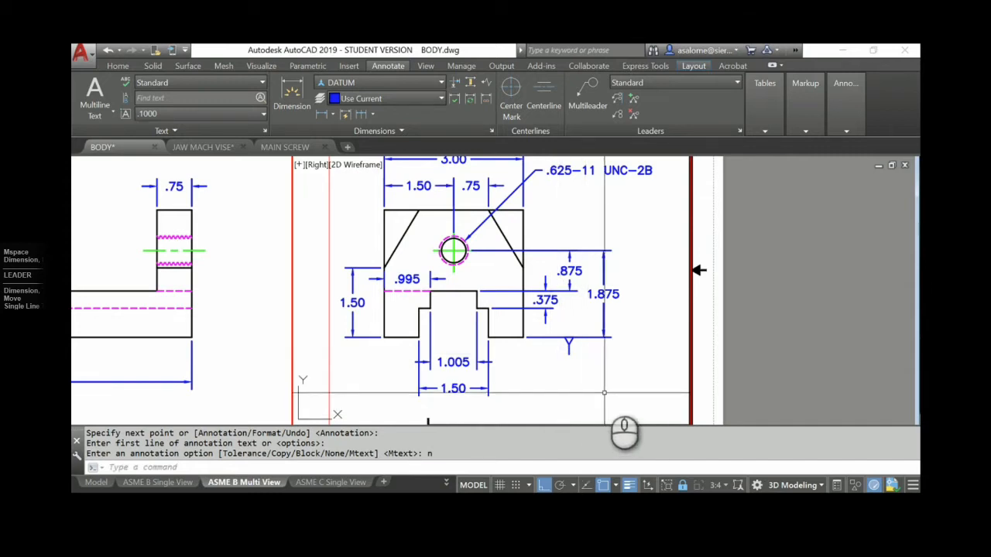
Step: Create a geometric tolerance frame with datum identifier A and place it in the empty area below the 1.875 dimension
{"action": "scroll", "coordinate": [567, 364], "scroll_direction": "up", "scroll_amount": 2}
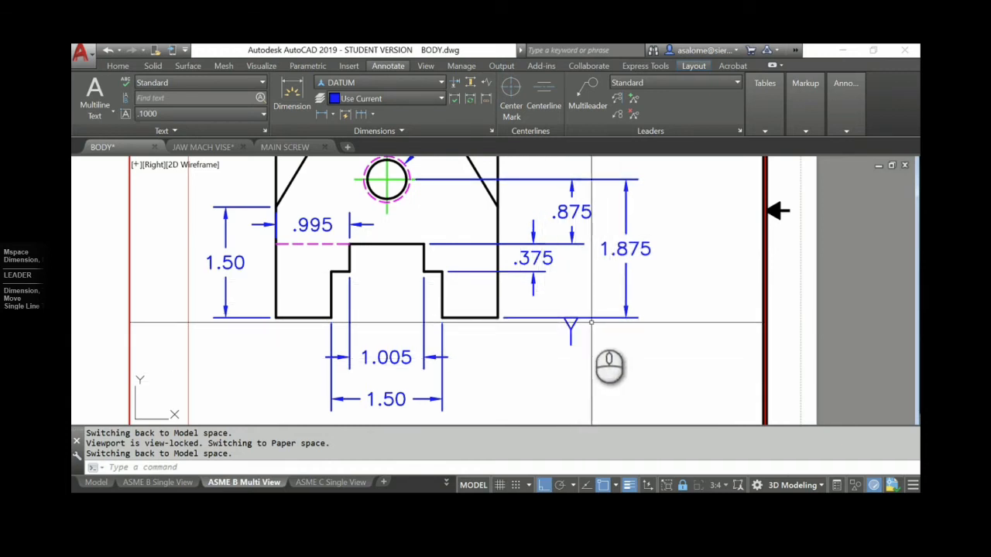
{"action": "left_click", "coordinate": [401, 134]}
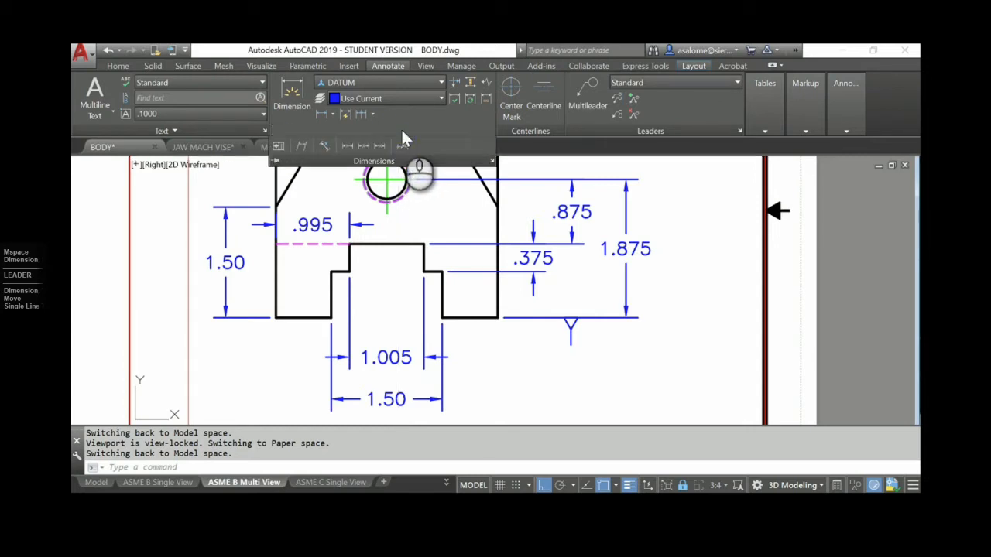
{"action": "left_click", "coordinate": [276, 162]}
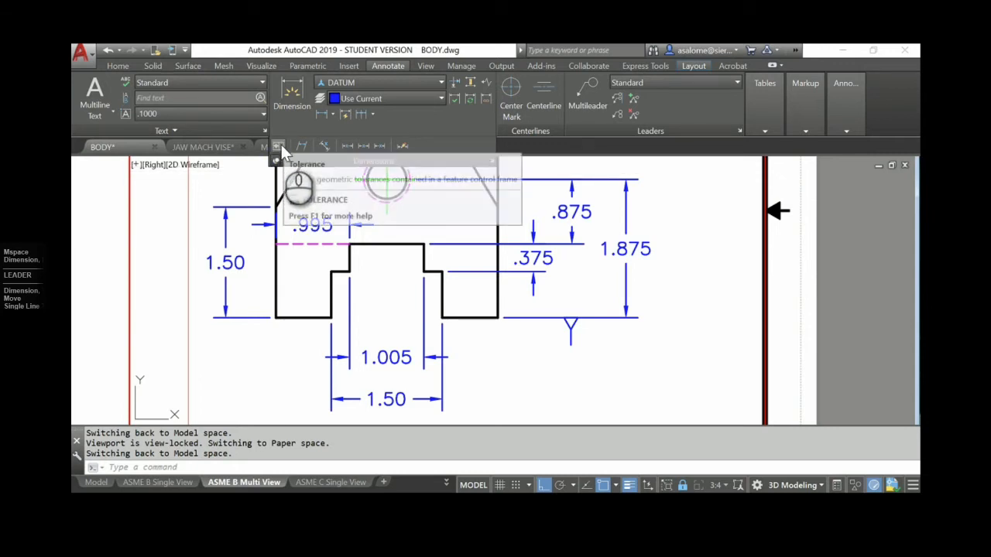
{"action": "left_click", "coordinate": [280, 147]}
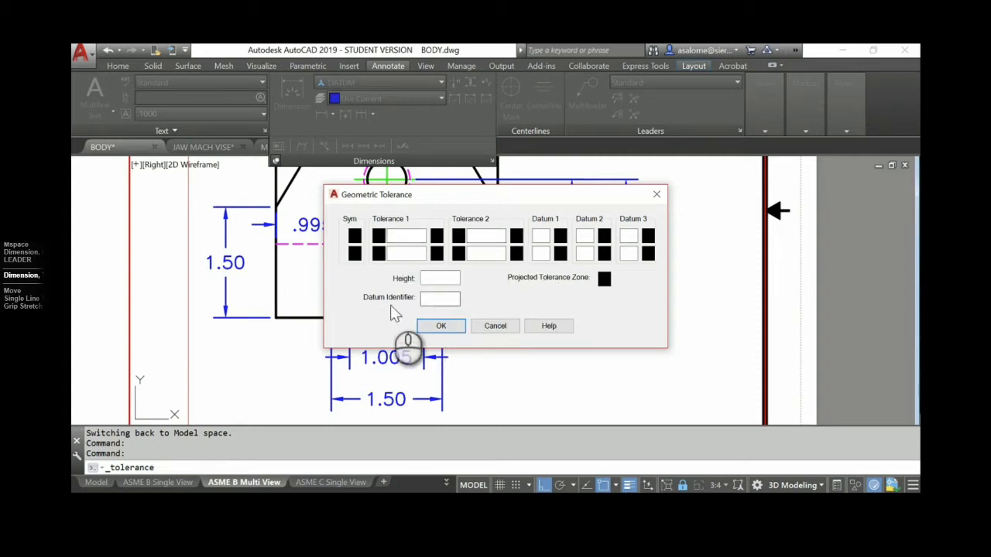
{"action": "left_click", "coordinate": [444, 300]}
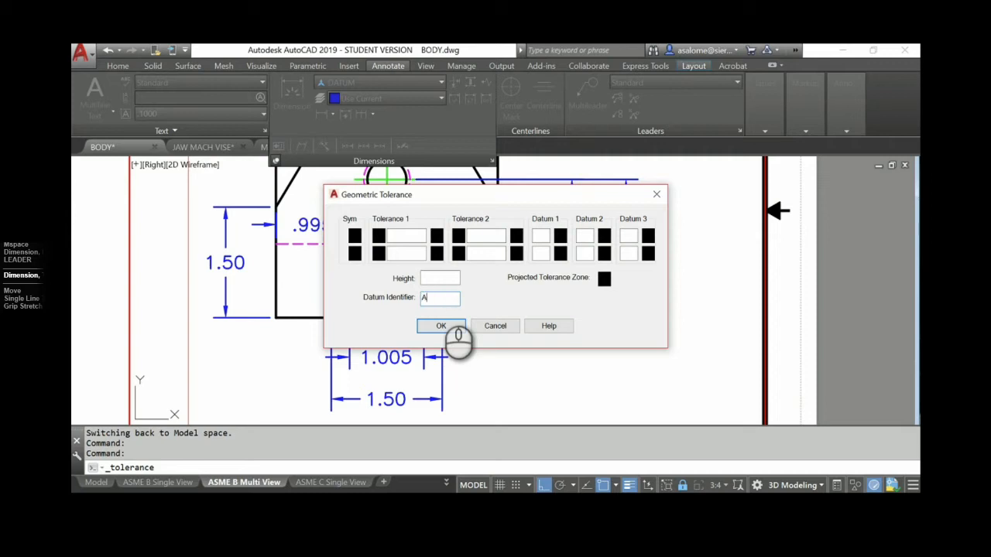
{"action": "left_click", "coordinate": [441, 326]}
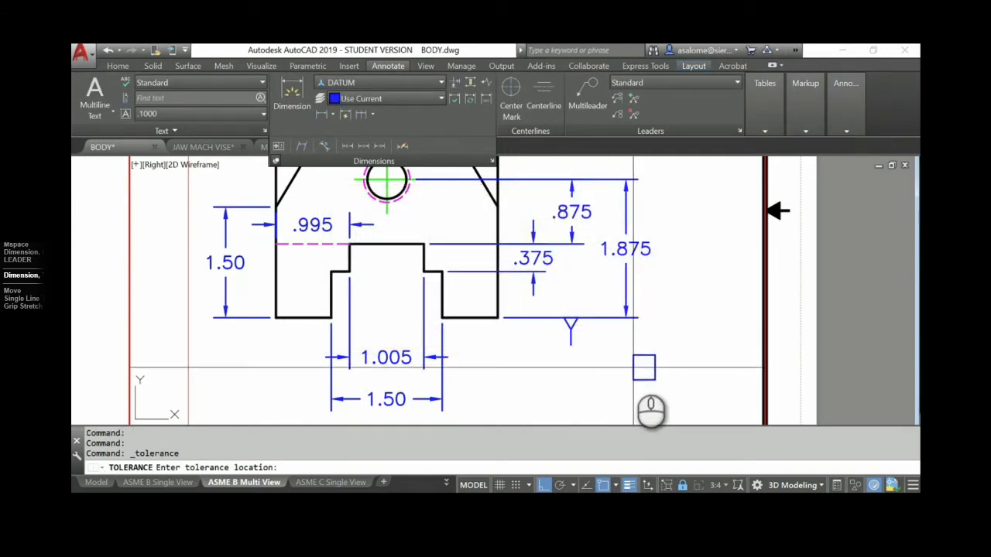
{"action": "left_click", "coordinate": [633, 368]}
Step: Move the datum A frame by its top midpoint to the lower end of the datum triangle leader
{"action": "type", "text": "m"}
{"action": "key", "text": "Return"}
{"action": "left_click", "coordinate": [646, 360]}
{"action": "key", "text": "Return"}
{"action": "left_click", "coordinate": [643, 352]}
{"action": "left_click", "coordinate": [571, 333]}
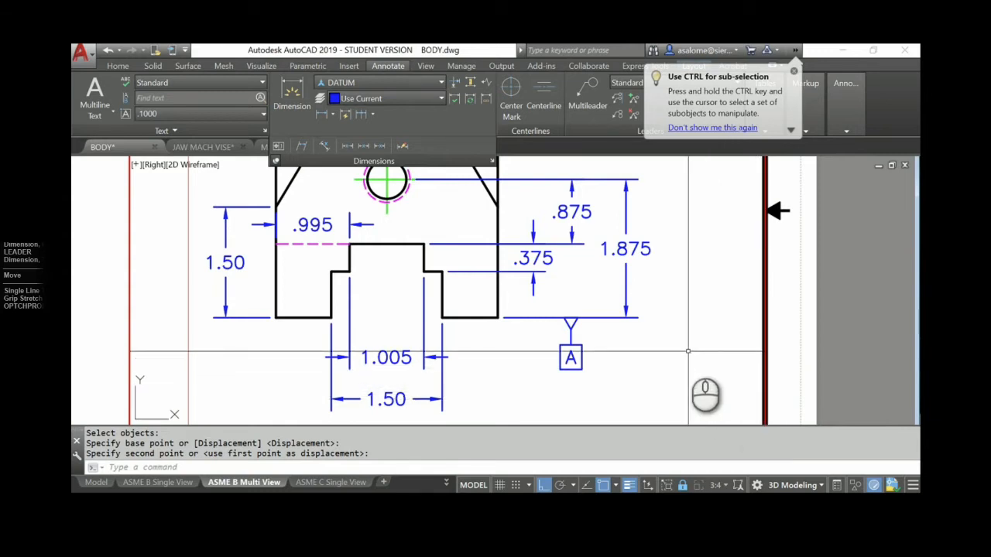
{"action": "key", "text": "Escape"}
{"action": "key", "text": "Escape"}
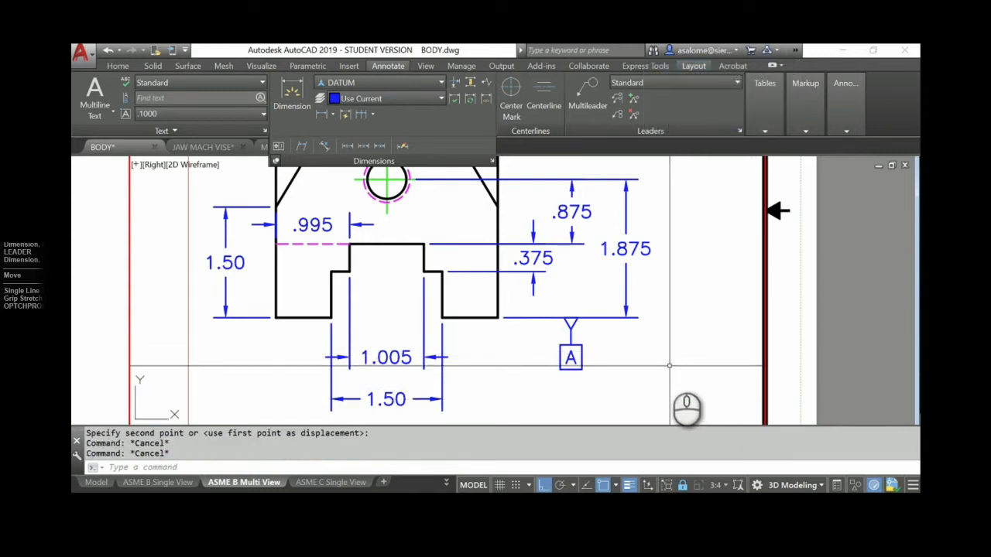
{"action": "type", "text": "M"}
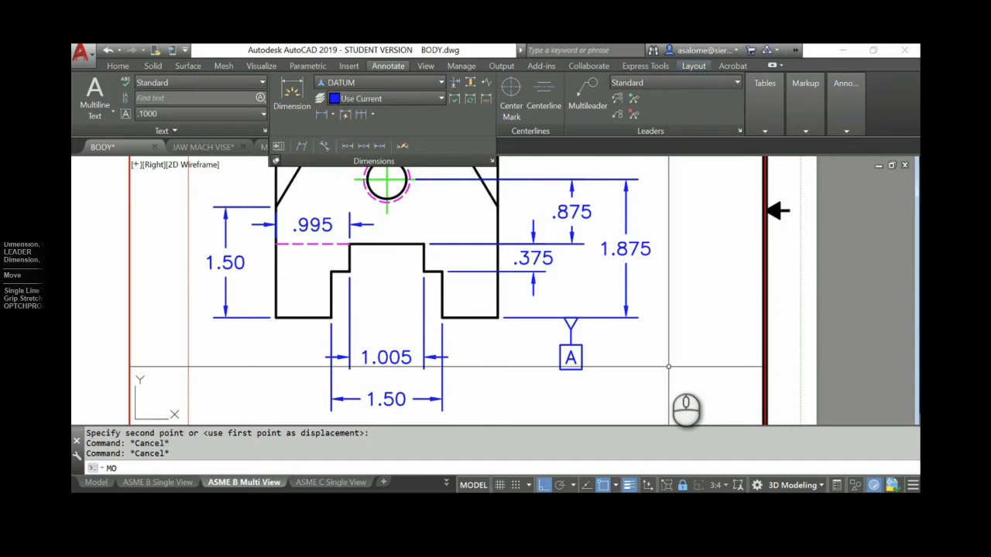
{"action": "key", "text": "Return"}
{"action": "left_click", "coordinate": [602, 386]}
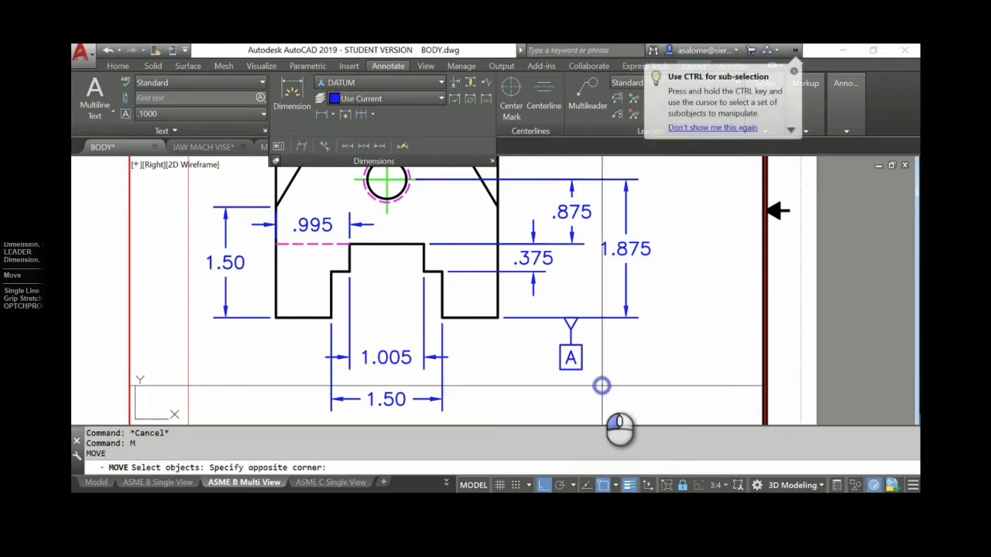
{"action": "left_click", "coordinate": [542, 320]}
{"action": "right_click", "coordinate": [542, 360]}
{"action": "left_click", "coordinate": [542, 363]}
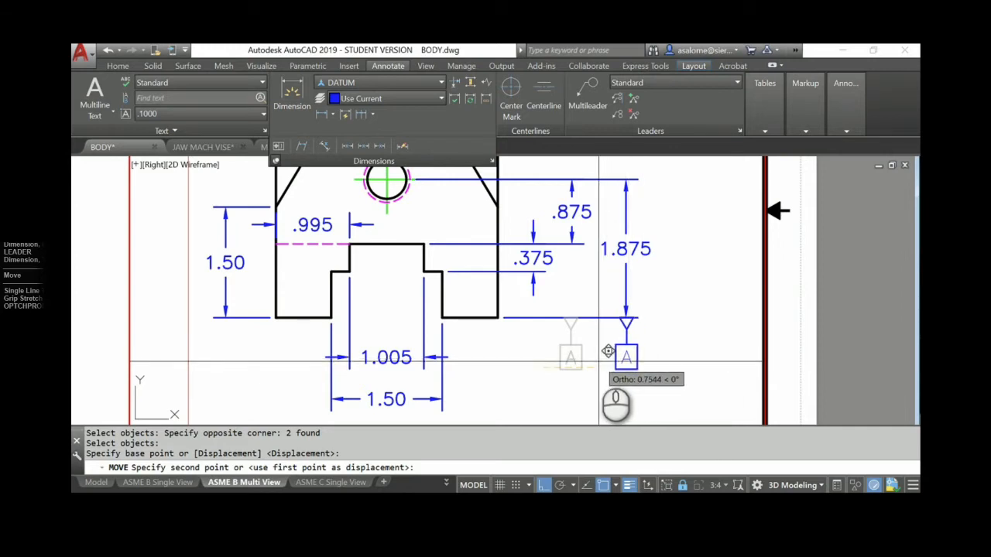
{"action": "key", "text": "Escape"}
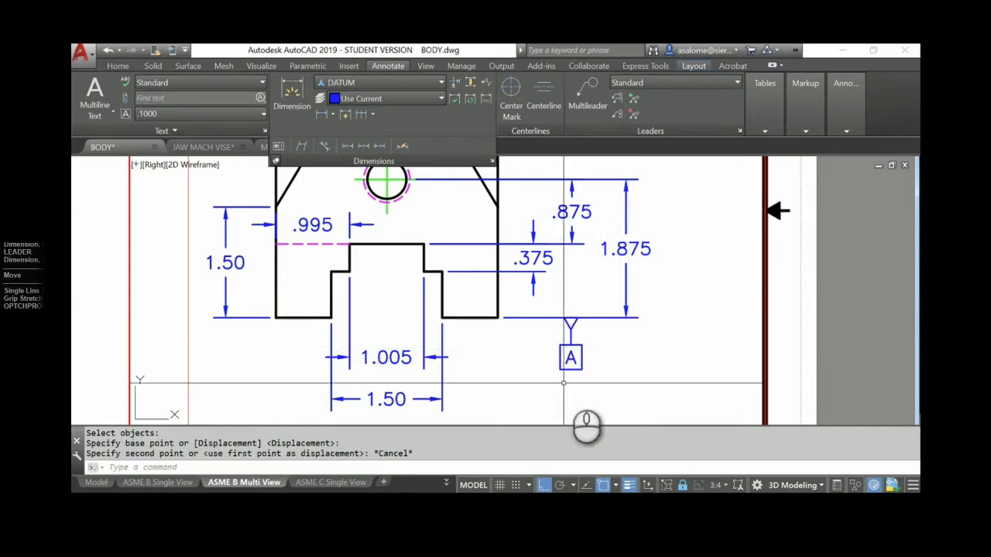
Step: Add the single-line text "2 SURFACES" below the datum A frame with a height of .125 and no rotation
{"action": "middle_click_drag", "start_coordinate": [613, 390], "coordinate": [608, 337]}
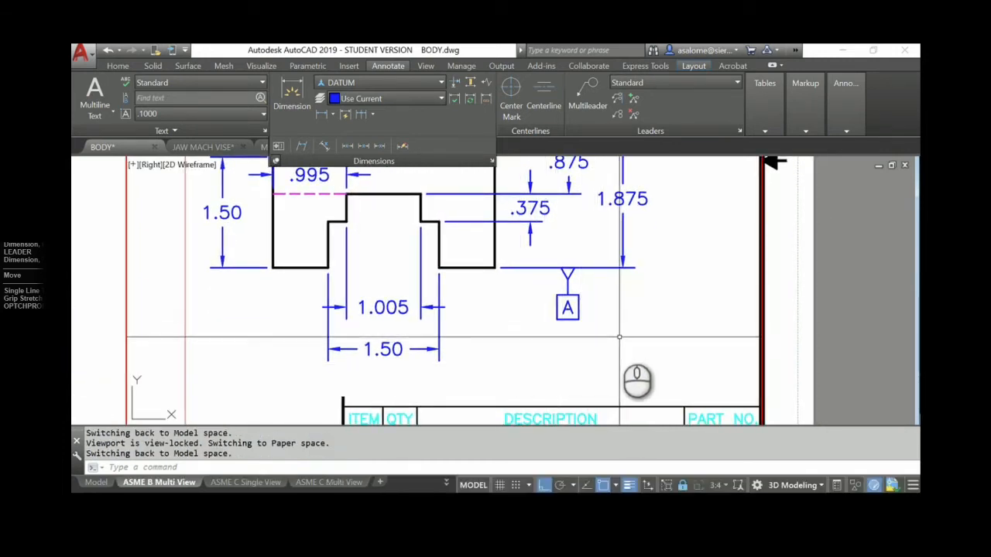
{"action": "type", "text": "DT"}
{"action": "key", "text": "Return"}
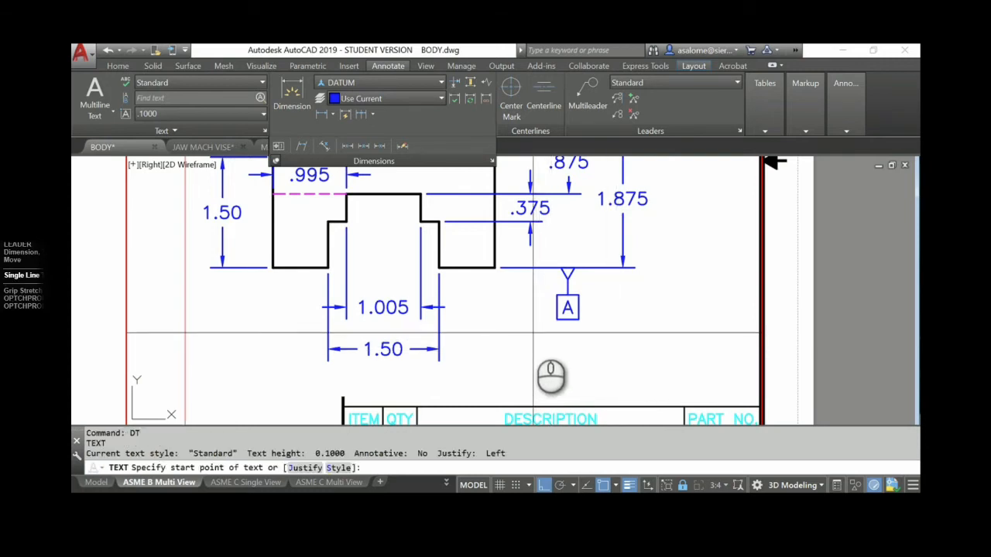
{"action": "left_click", "coordinate": [533, 342]}
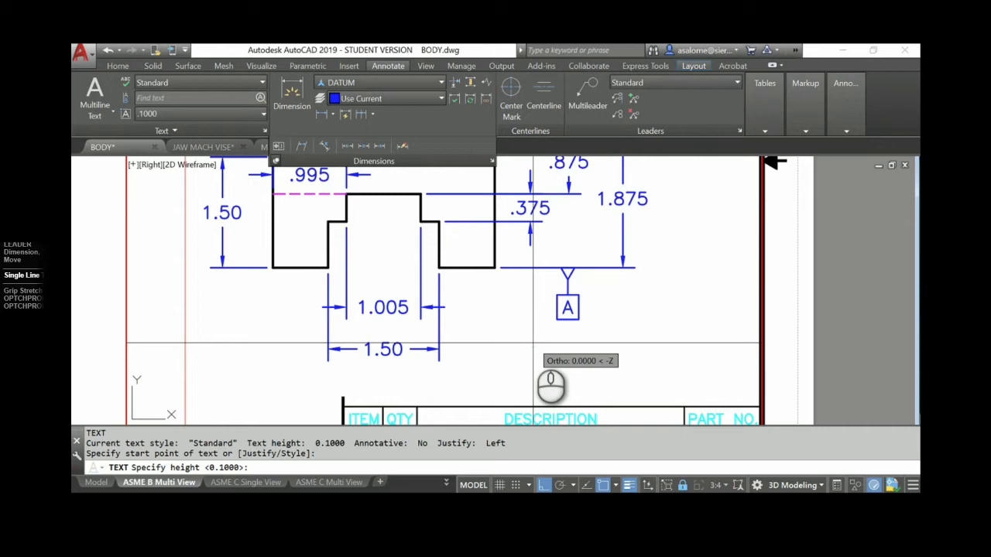
{"action": "type", "text": ".125"}
{"action": "key", "text": "Return"}
{"action": "key", "text": "Return"}
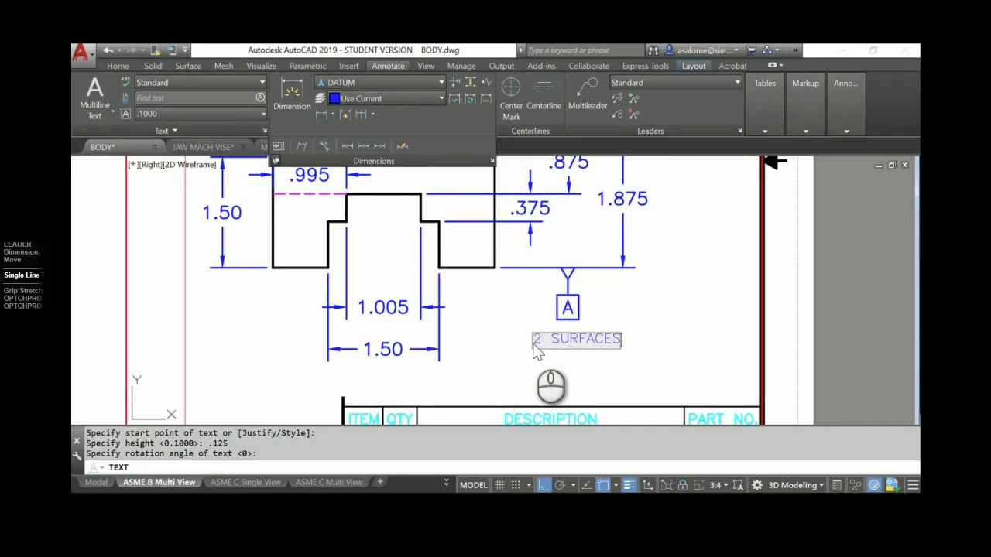
{"action": "key", "text": "Return"}
{"action": "key", "text": "Return"}
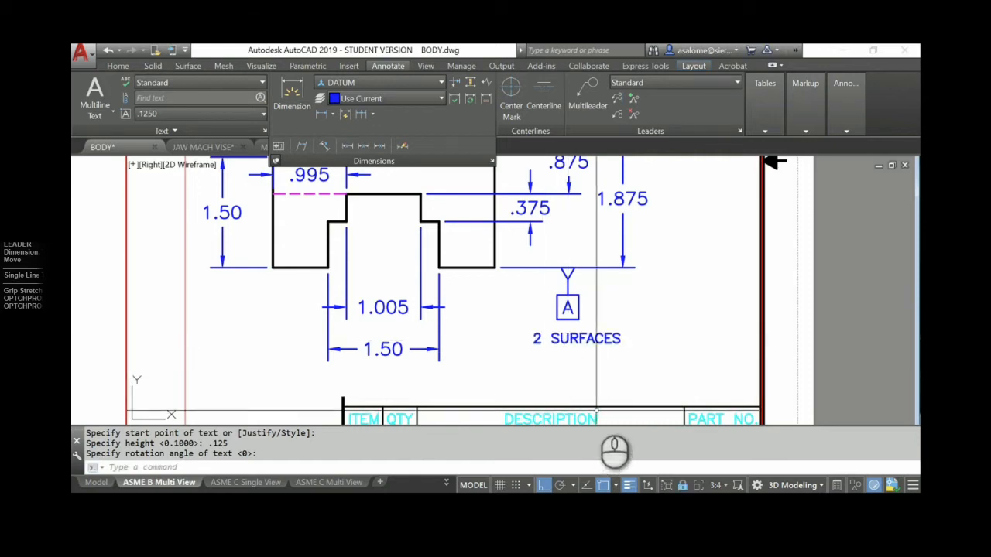
Step: Shift the "2 SURFACES" text slightly to the left beneath the datum A frame
{"action": "left_click", "coordinate": [574, 337]}
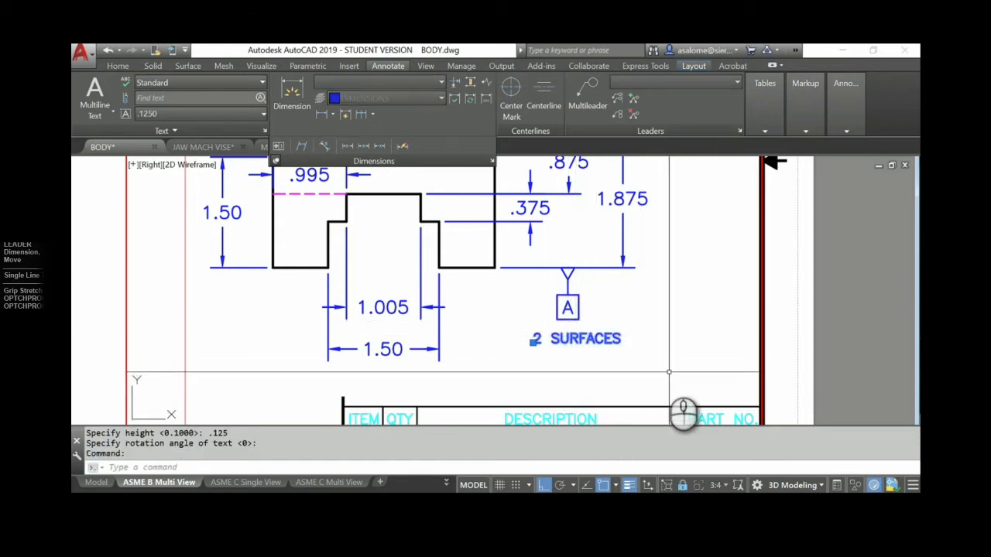
{"action": "left_click", "coordinate": [534, 341]}
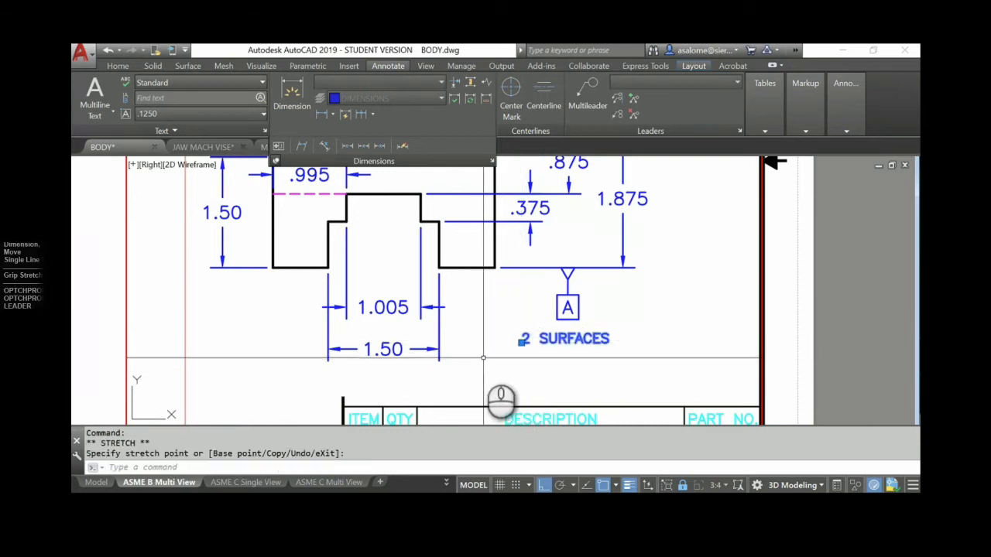
{"action": "key", "text": "Escape"}
{"action": "key", "text": "Escape"}
Step: Make NOTES the current text style
{"action": "middle_click_drag", "start_coordinate": [500, 360], "coordinate": [520, 329]}
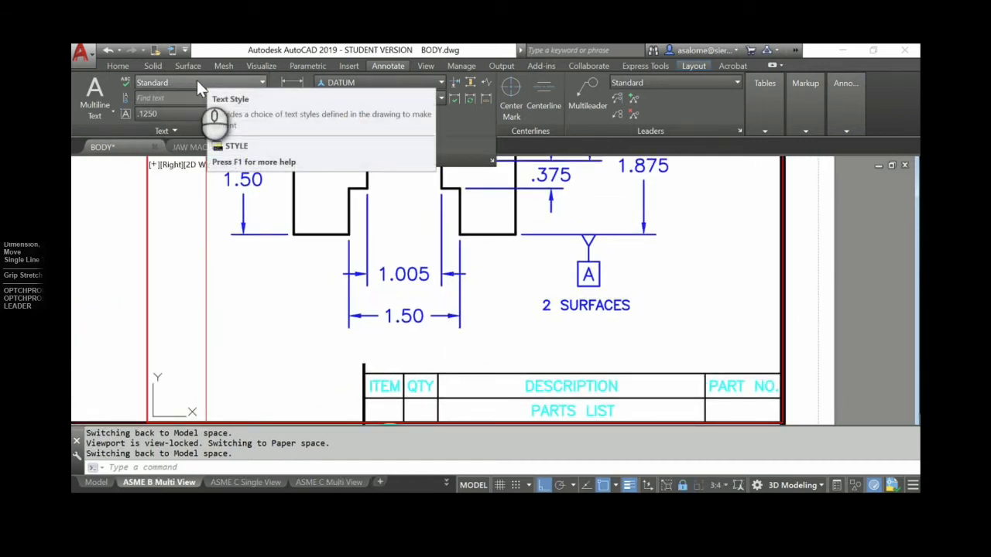
{"action": "mouse_move", "coordinate": [451, 310]}
{"action": "middle_mouse_down"}
{"action": "mouse_move", "coordinate": [456, 197]}
{"action": "mouse_move", "coordinate": [473, 219]}
{"action": "mouse_move", "coordinate": [452, 374]}
{"action": "mouse_move", "coordinate": [448, 345]}
{"action": "middle_mouse_up"}
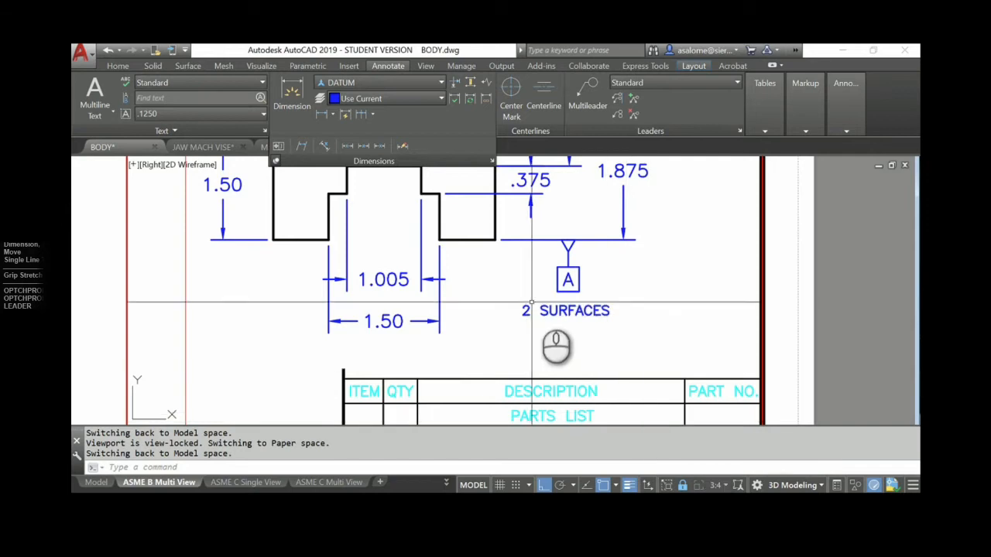
{"action": "left_click", "coordinate": [263, 82]}
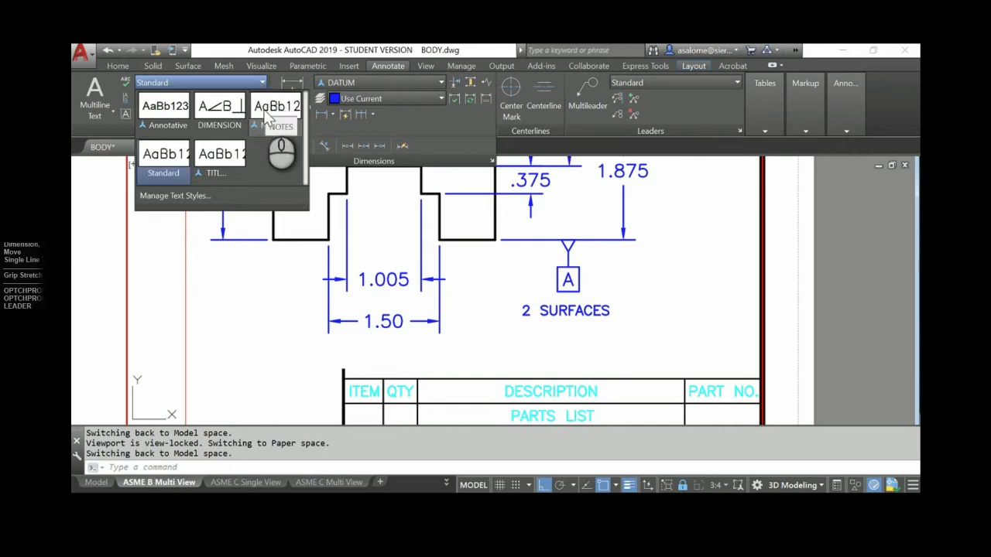
{"action": "left_click", "coordinate": [269, 115]}
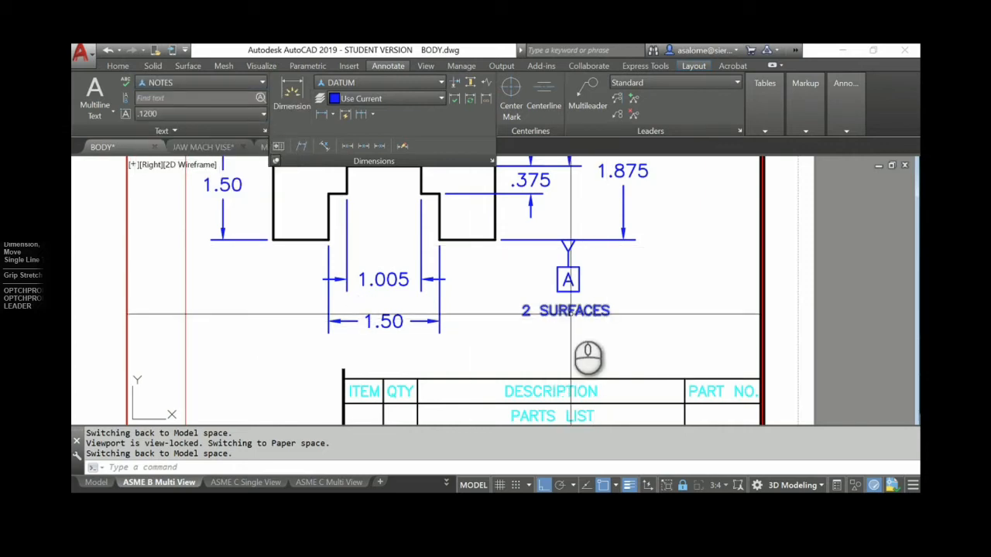
Step: Change the text style of the "2 SURFACES" note to NOTES and clear the selection
{"action": "left_click", "coordinate": [571, 313]}
{"action": "left_click", "coordinate": [243, 85]}
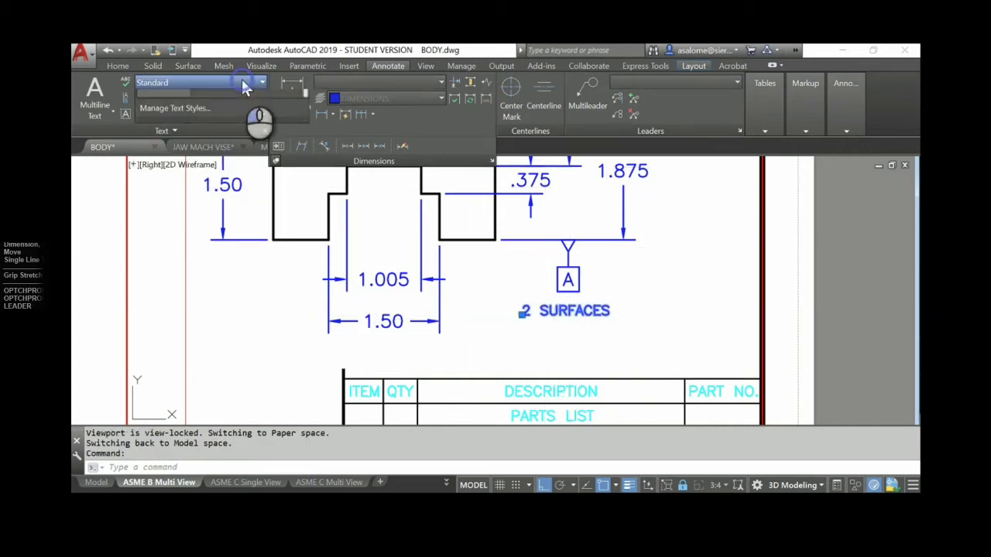
{"action": "left_click", "coordinate": [265, 114]}
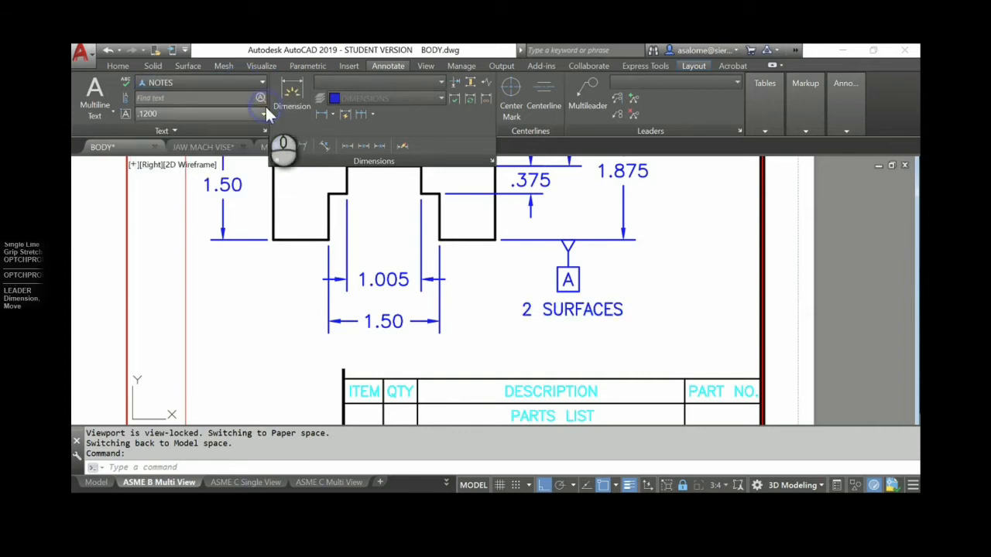
{"action": "key", "text": "Escape"}
{"action": "key", "text": "Escape"}
{"action": "key", "text": "Escape"}
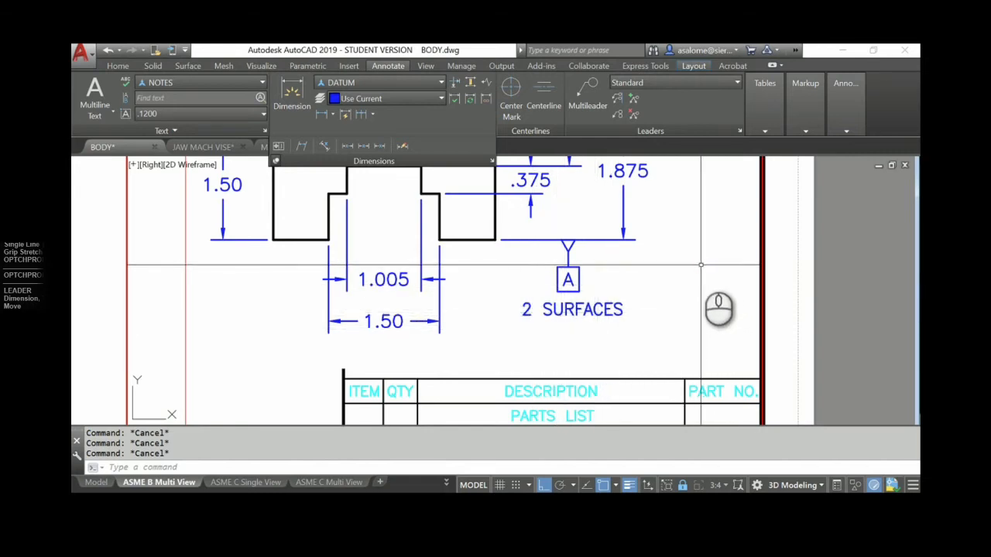
Step: Switch to TEAM PROJECT.pdf in Acrobat, examine the datum B callout on the vise body sketch, and return to the AutoCAD drawing
{"action": "middle_click_drag", "start_coordinate": [701, 265], "coordinate": [714, 301]}
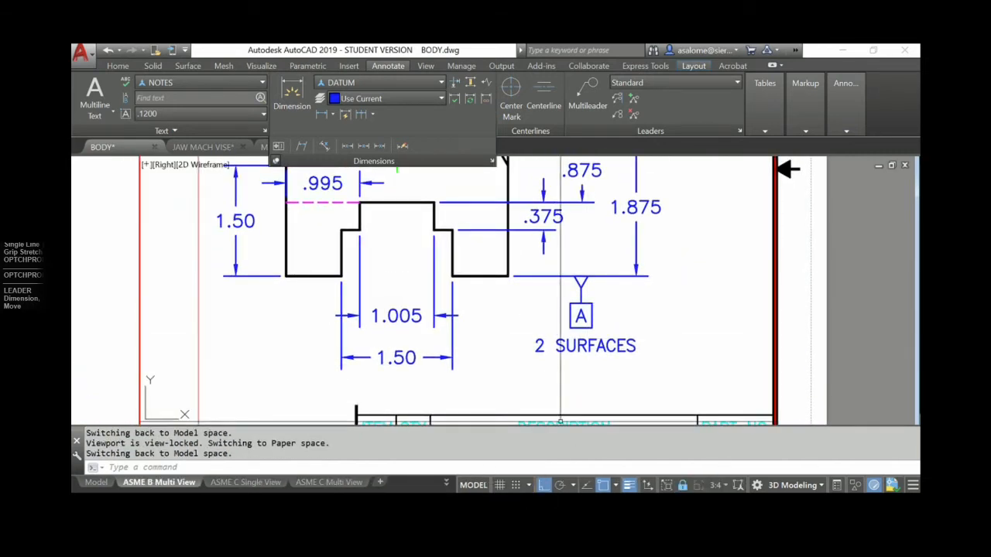
{"action": "key", "text": "alt+Tab"}
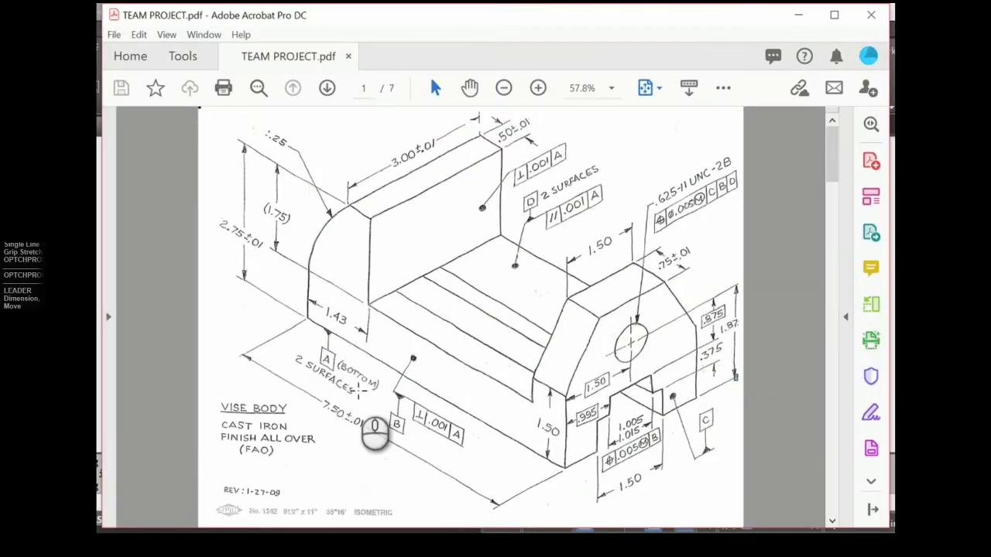
{"action": "left_click_drag", "start_coordinate": [379, 411], "coordinate": [407, 437]}
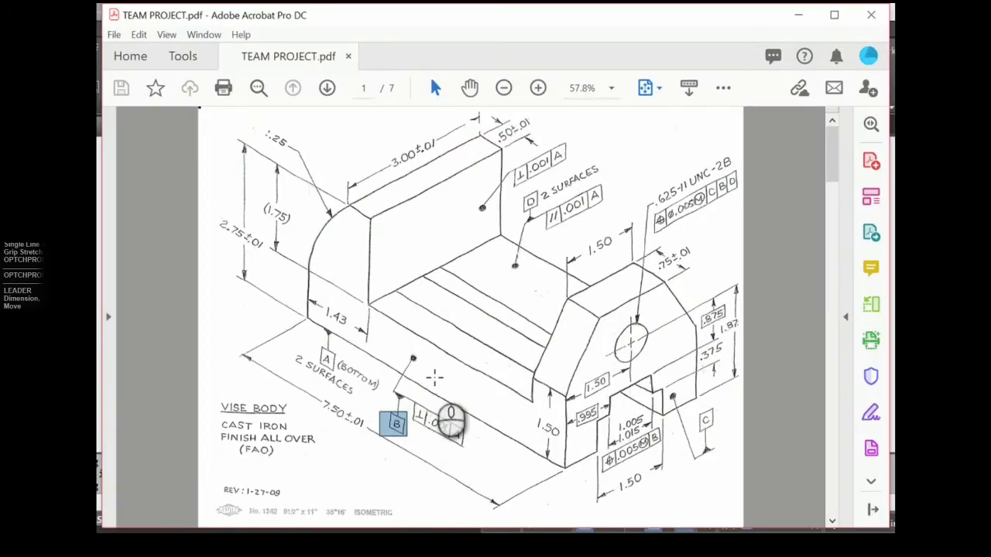
{"action": "left_click", "coordinate": [75, 299]}
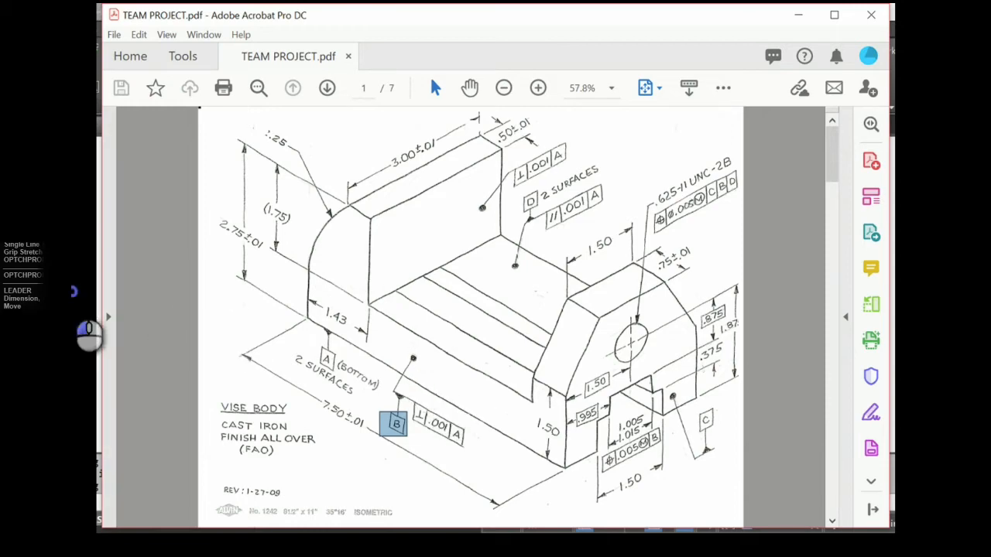
Step: Draw a horizontal leader about 0.37 long outward from the end view's upper left edge, with the annotation option None
{"action": "middle_click_drag", "start_coordinate": [455, 352], "coordinate": [559, 473]}
{"action": "scroll", "coordinate": [449, 360], "scroll_direction": "down", "scroll_amount": 2}
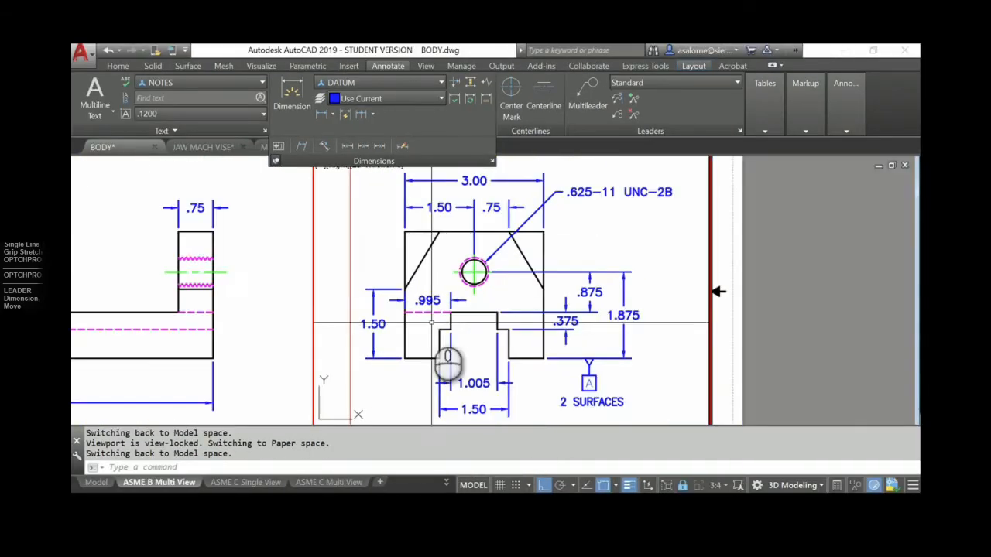
{"action": "scroll", "coordinate": [392, 246], "scroll_direction": "down", "scroll_amount": 1}
{"action": "scroll", "coordinate": [456, 271], "scroll_direction": "up", "scroll_amount": 3}
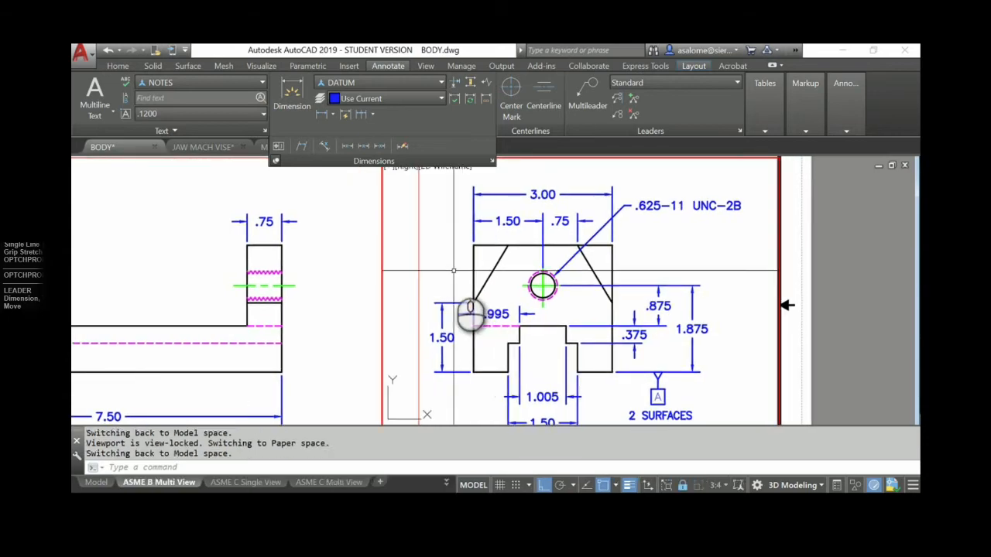
{"action": "scroll", "coordinate": [456, 271], "scroll_direction": "down", "scroll_amount": 1}
{"action": "middle_click_drag", "start_coordinate": [456, 271], "coordinate": [439, 250]}
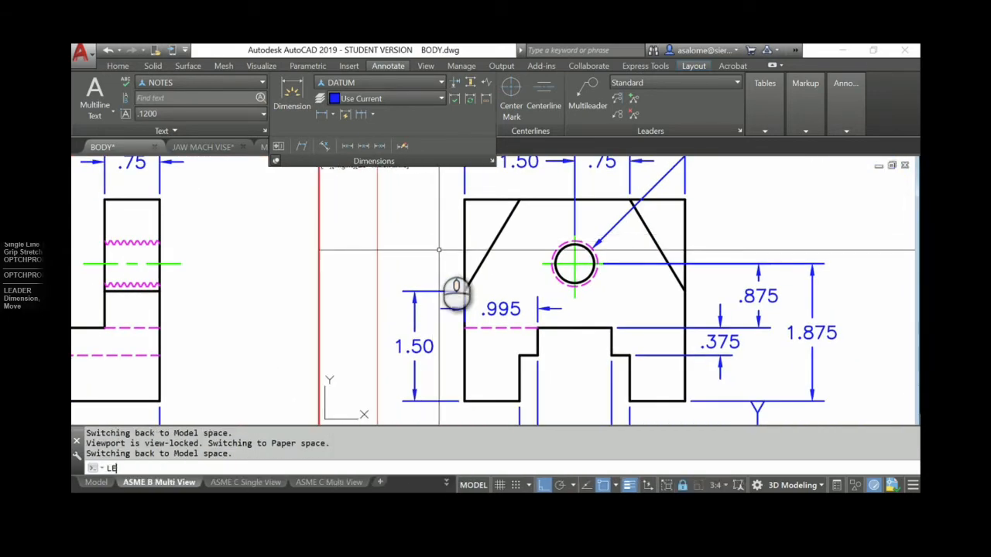
{"action": "key", "text": "Return"}
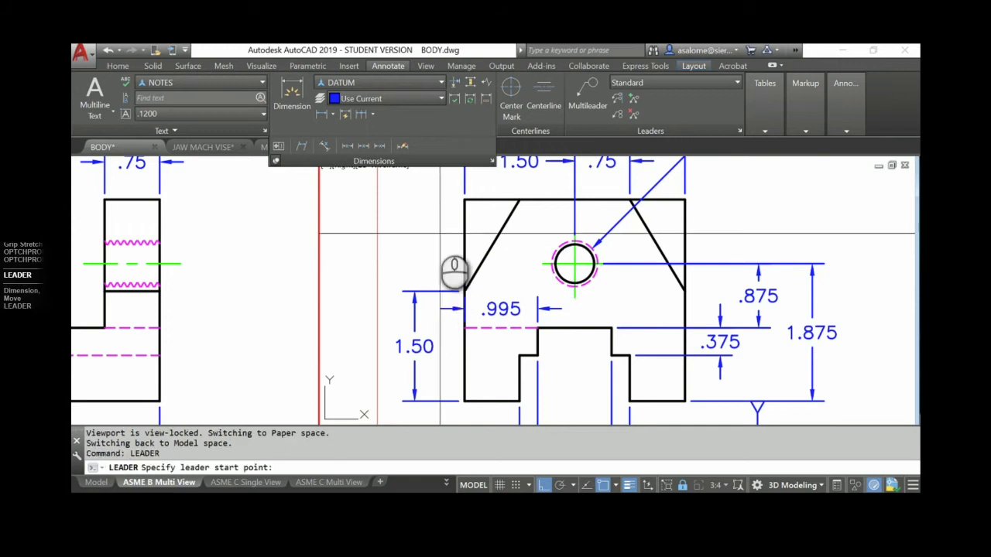
{"action": "left_click", "coordinate": [462, 245]}
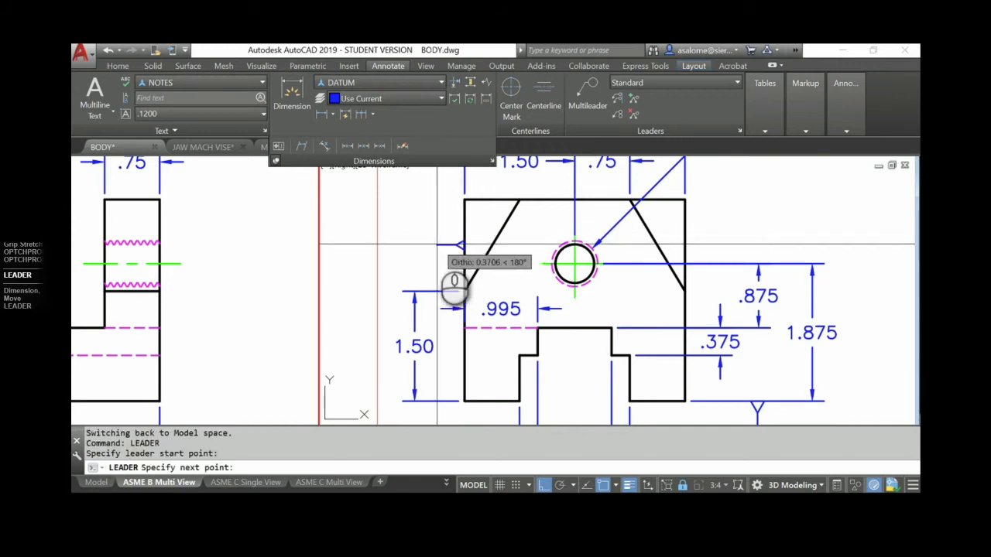
{"action": "key", "text": "Return"}
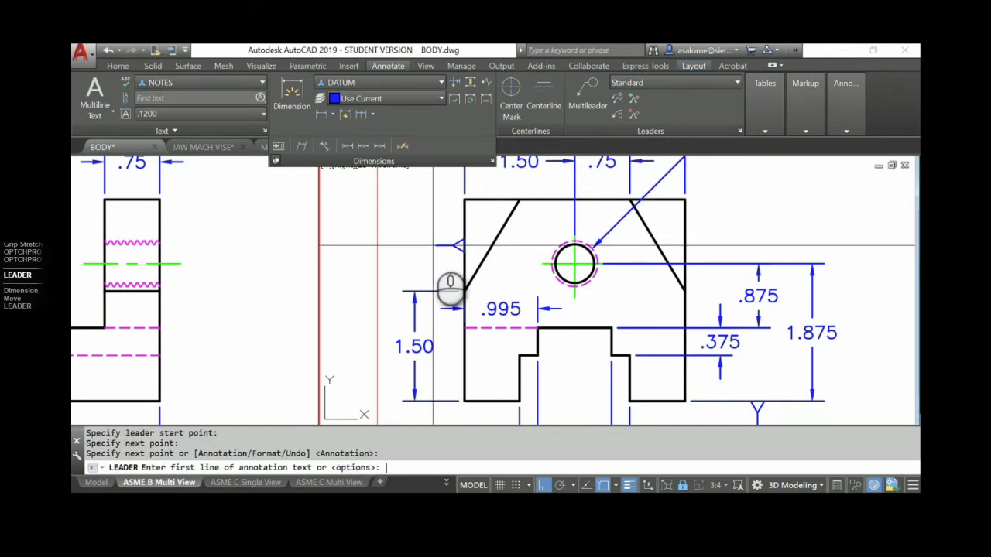
{"action": "key", "text": "Return"}
{"action": "key", "text": "Return"}
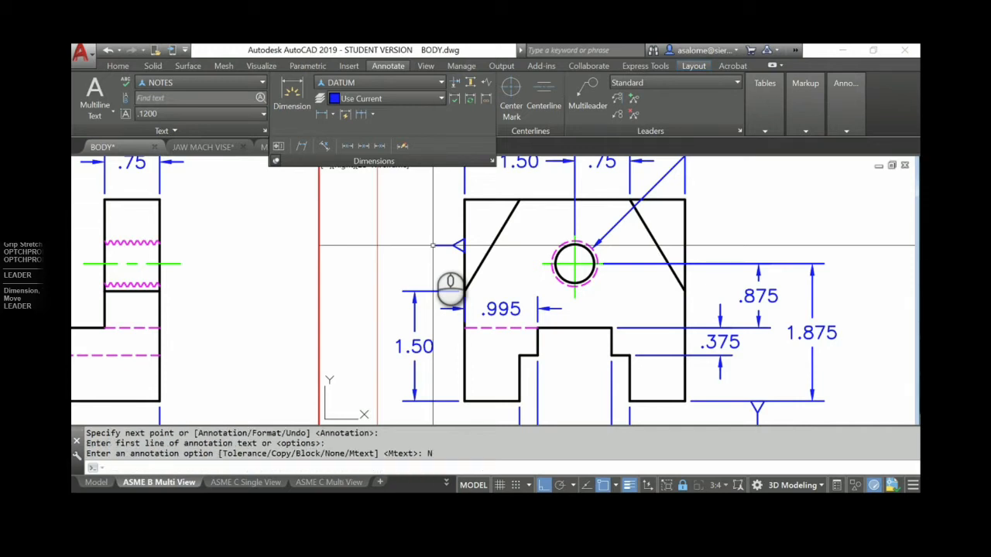
Step: Create a geometric tolerance frame with datum identifier B and place it in the empty area above the new leader's left end
{"action": "left_click", "coordinate": [278, 145]}
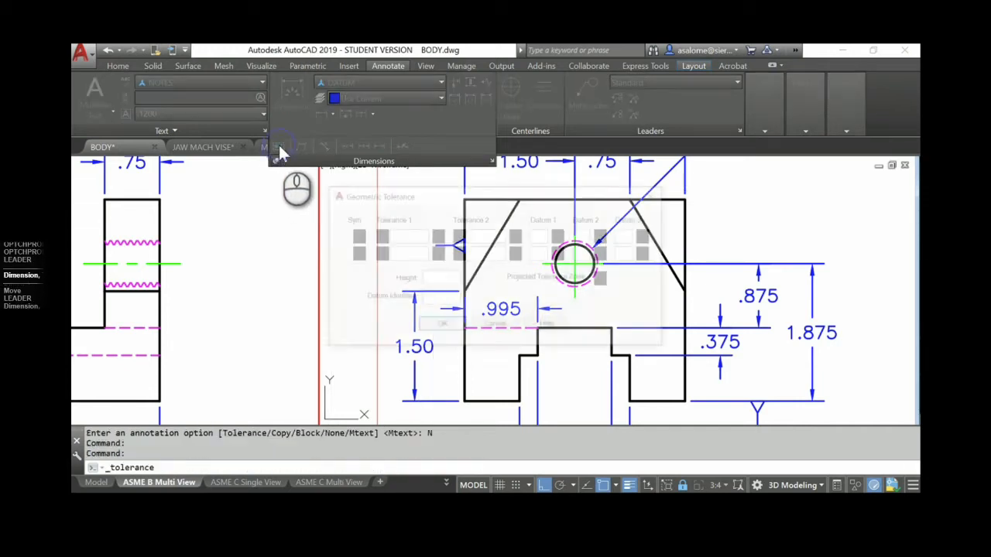
{"action": "left_click", "coordinate": [437, 302]}
{"action": "type", "text": "B"}
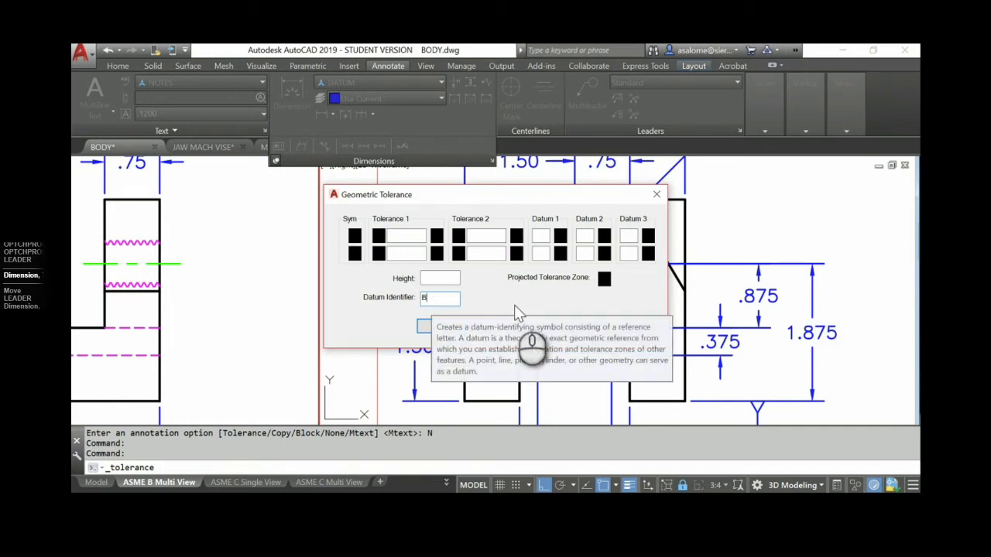
{"action": "left_click", "coordinate": [437, 326]}
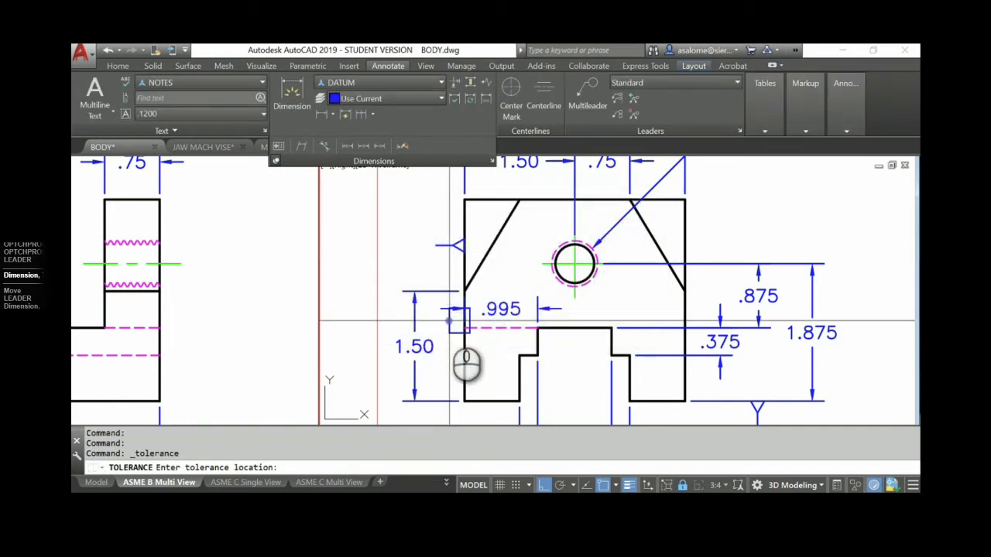
{"action": "left_click", "coordinate": [392, 213]}
Step: Move the datum B frame by its right midpoint to the left end of the datum triangle leader
{"action": "type", "text": "M"}
{"action": "key", "text": "Return"}
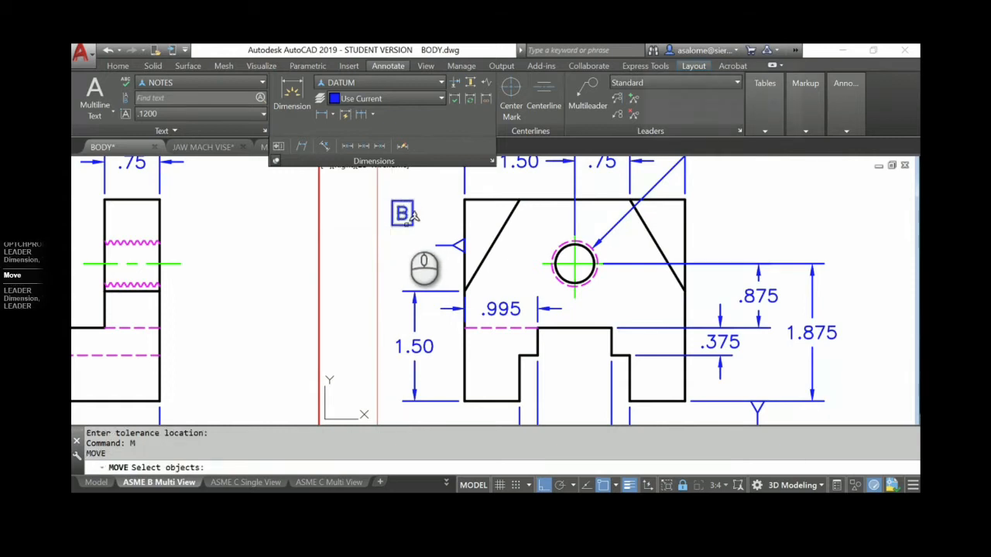
{"action": "left_click", "coordinate": [403, 211]}
{"action": "key", "text": "Return"}
{"action": "left_click", "coordinate": [413, 212]}
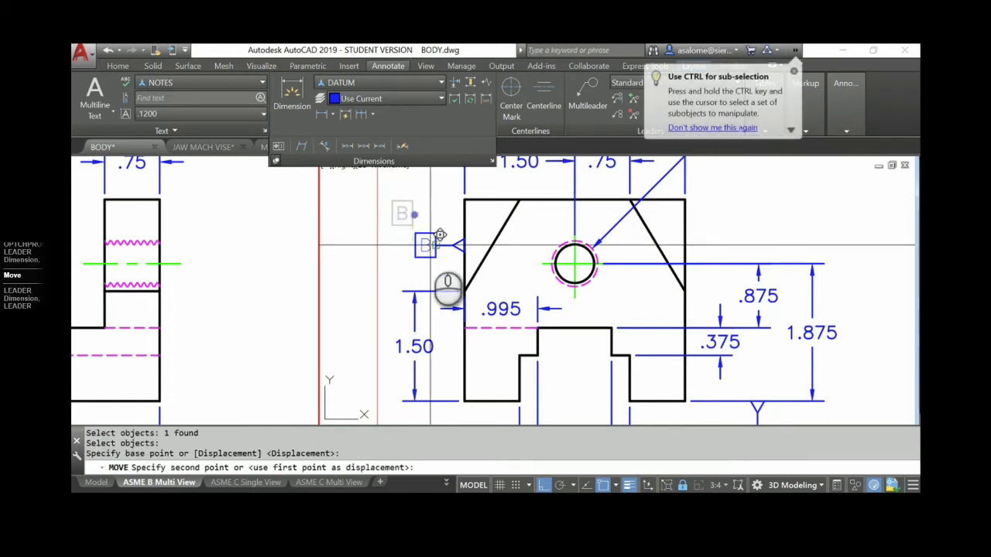
{"action": "left_click", "coordinate": [436, 244]}
{"action": "key", "text": "Escape"}
{"action": "key", "text": "Escape"}
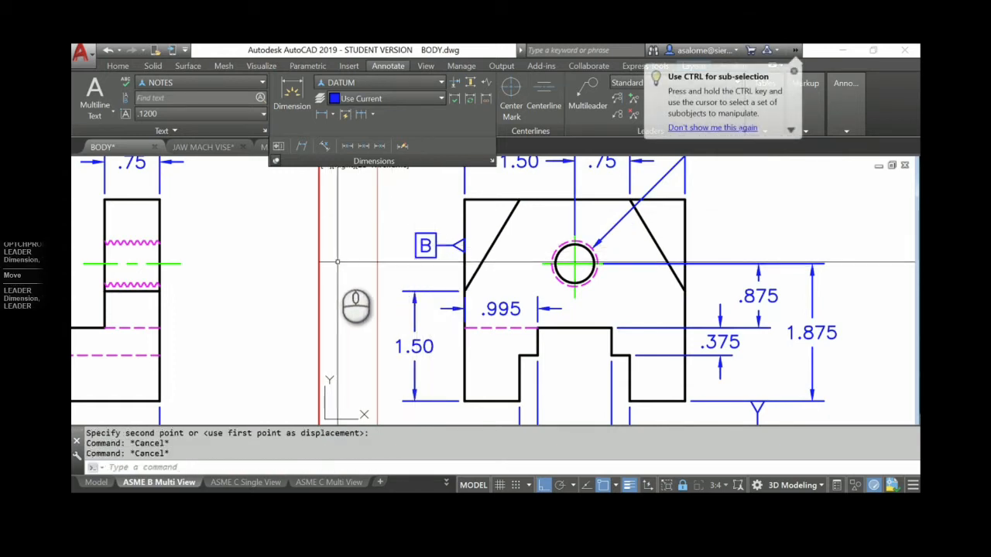
Step: Switch to TEAM PROJECT.pdf in Acrobat, examine the datum C callout on the vise body sketch, and return to the AutoCAD drawing
{"action": "scroll", "coordinate": [439, 270], "scroll_direction": "down", "scroll_amount": 4}
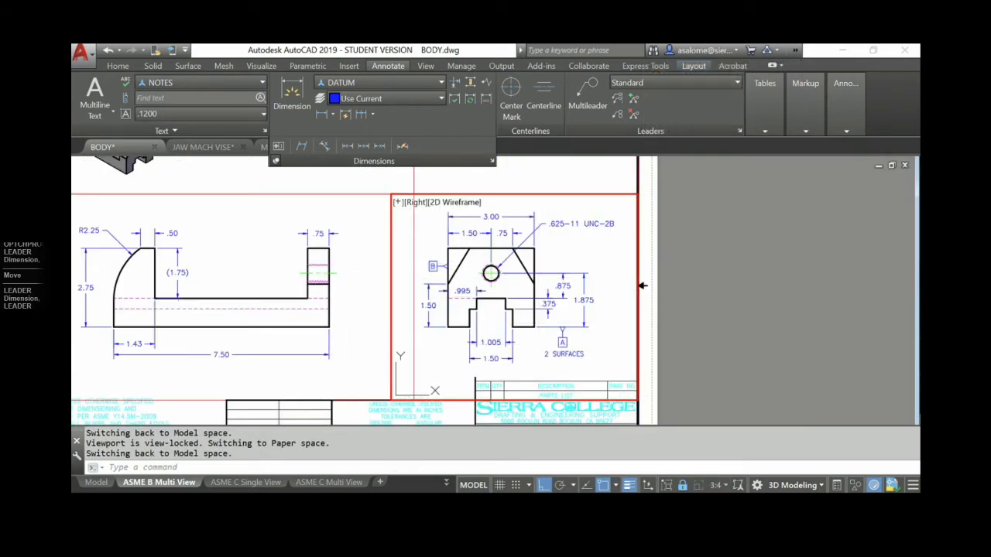
{"action": "left_click", "coordinate": [449, 505]}
{"action": "left_click_drag", "start_coordinate": [698, 409], "coordinate": [722, 436]}
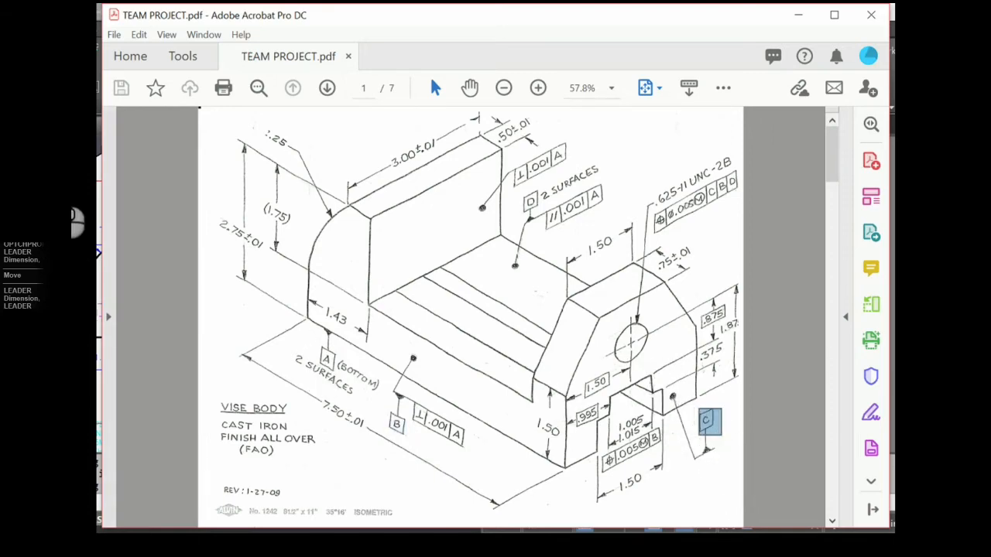
{"action": "left_click", "coordinate": [77, 208]}
Step: Draw a horizontal leader about 0.5 long outward from the front view's 7.50 dimension extension line below the upright end, with annotation option None
{"action": "scroll", "coordinate": [345, 279], "scroll_direction": "up", "scroll_amount": 5}
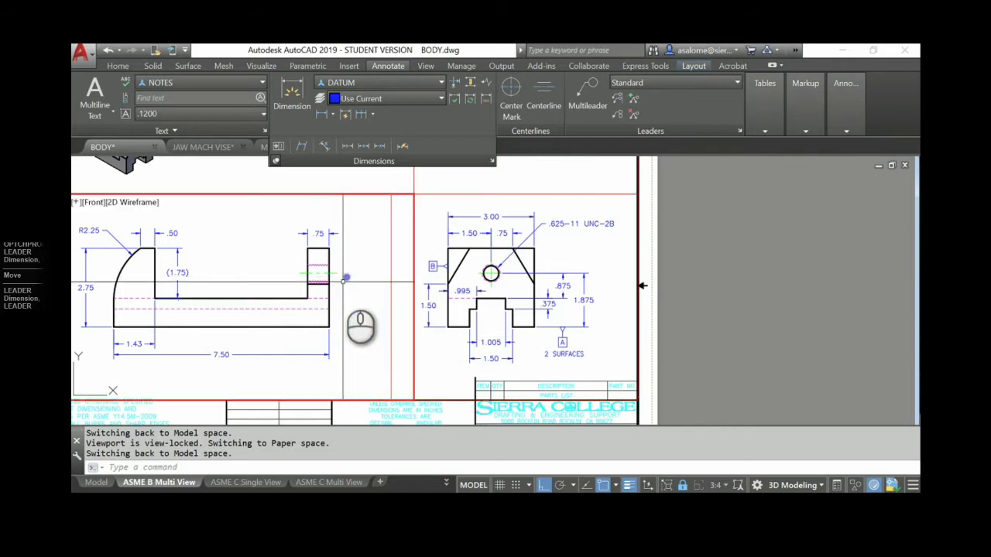
{"action": "scroll", "coordinate": [495, 295], "scroll_direction": "down", "scroll_amount": 5}
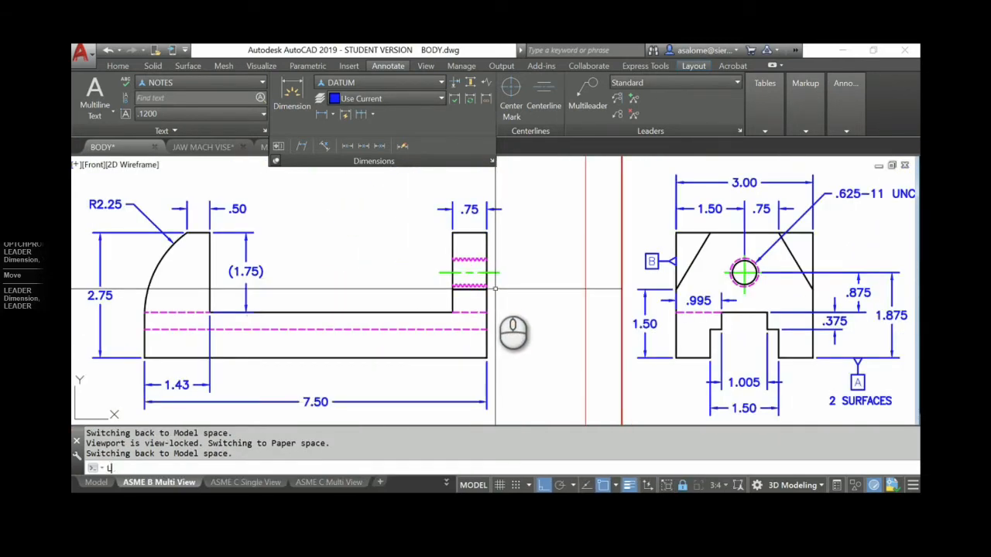
{"action": "key", "text": "Return"}
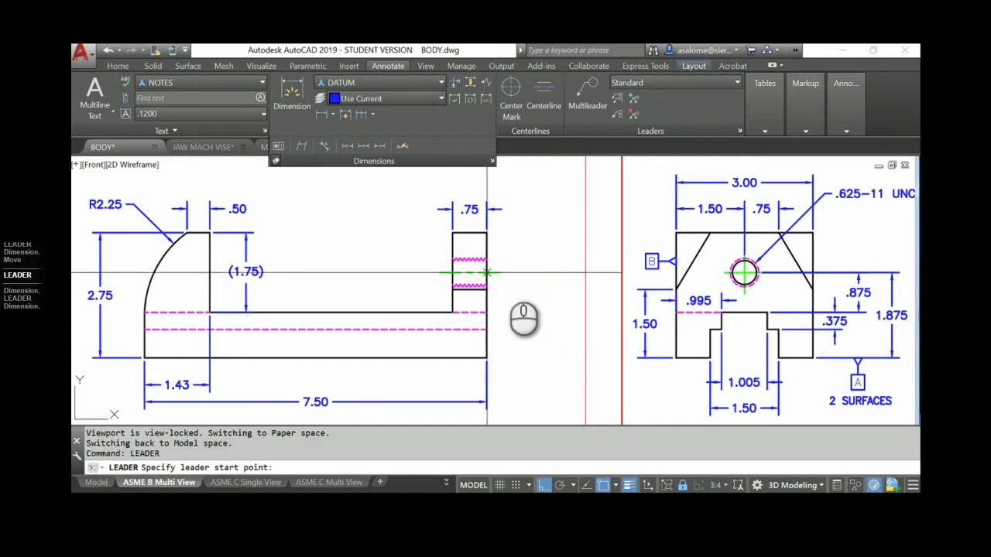
{"action": "left_click", "coordinate": [486, 386]}
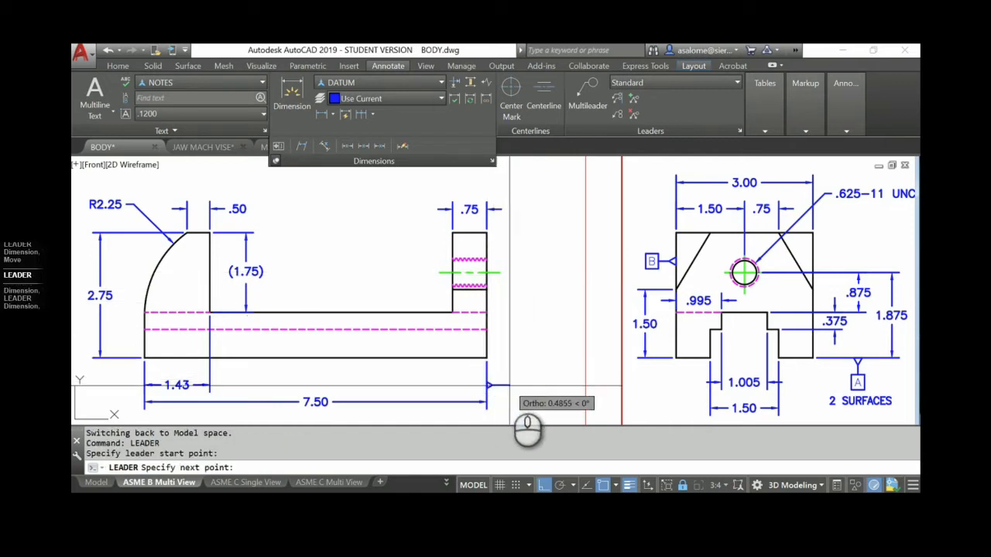
{"action": "left_click", "coordinate": [512, 386]}
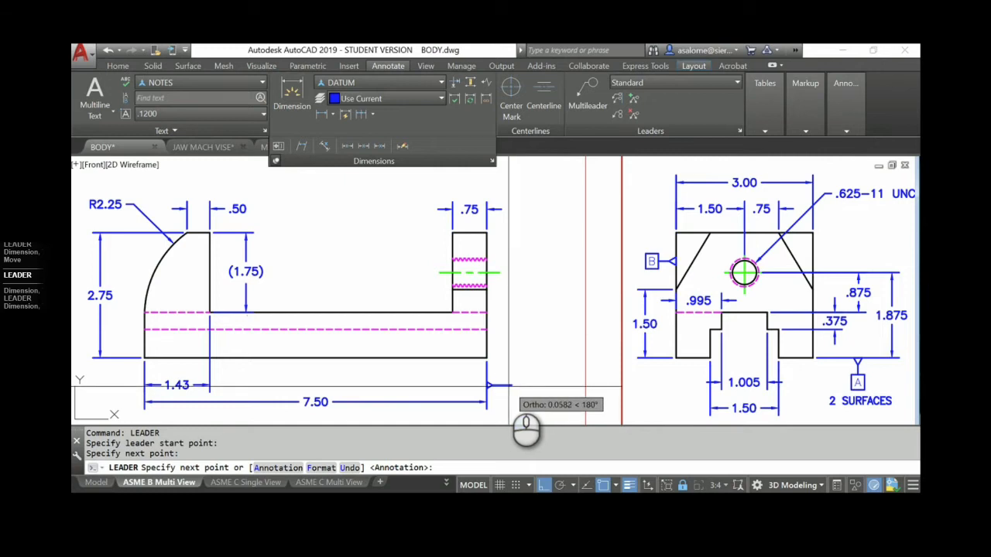
{"action": "key", "text": "Return"}
{"action": "key", "text": "Return"}
{"action": "key", "text": "Return"}
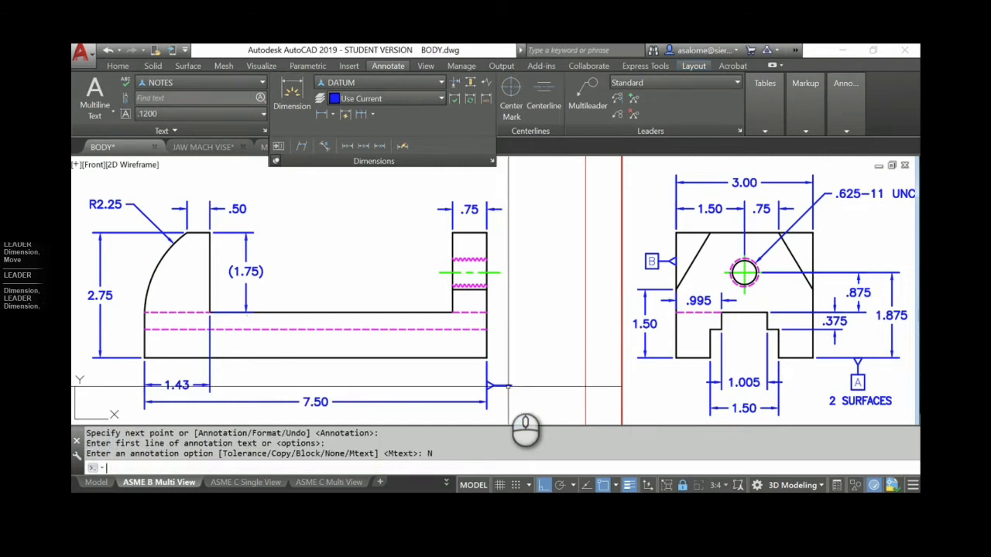
Step: Create a geometric tolerance frame with datum identifier C and place it at the outer end of the new horizontal leader
{"action": "left_click", "coordinate": [277, 166]}
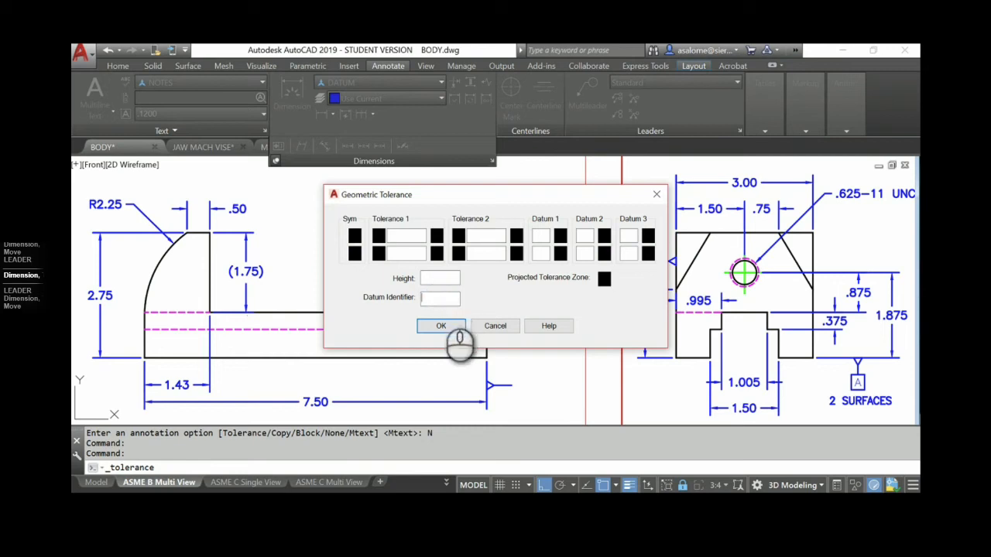
{"action": "left_click", "coordinate": [441, 326]}
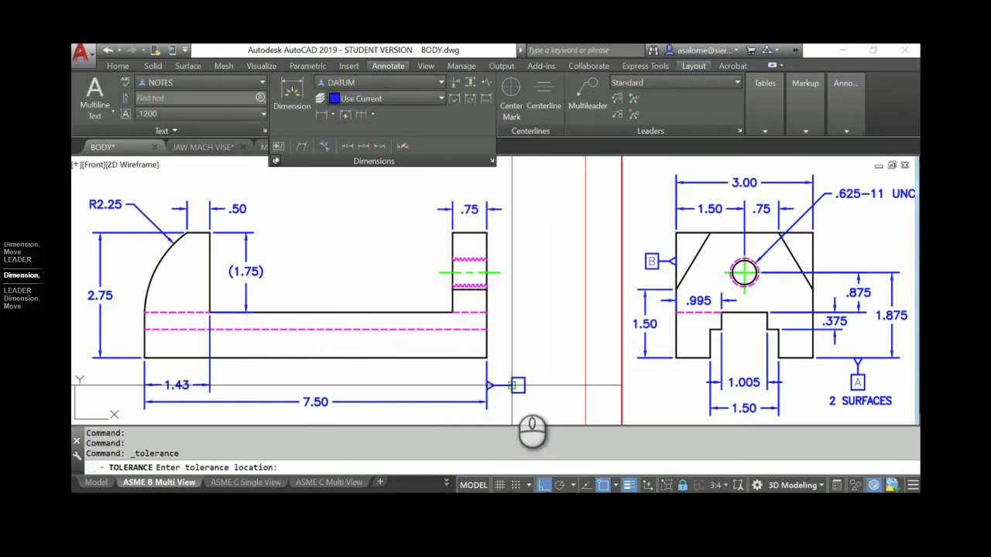
{"action": "left_click", "coordinate": [511, 384]}
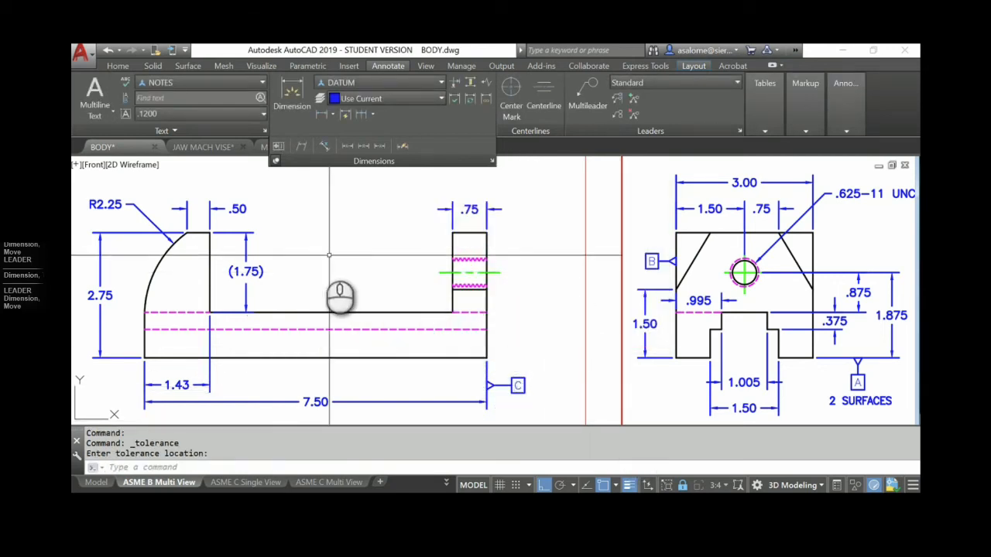
Step: Draw a vertical leader upward from the front view's inner floor line between the two jaws, with the annotation option None
{"action": "middle_click_drag", "start_coordinate": [325, 267], "coordinate": [361, 269]}
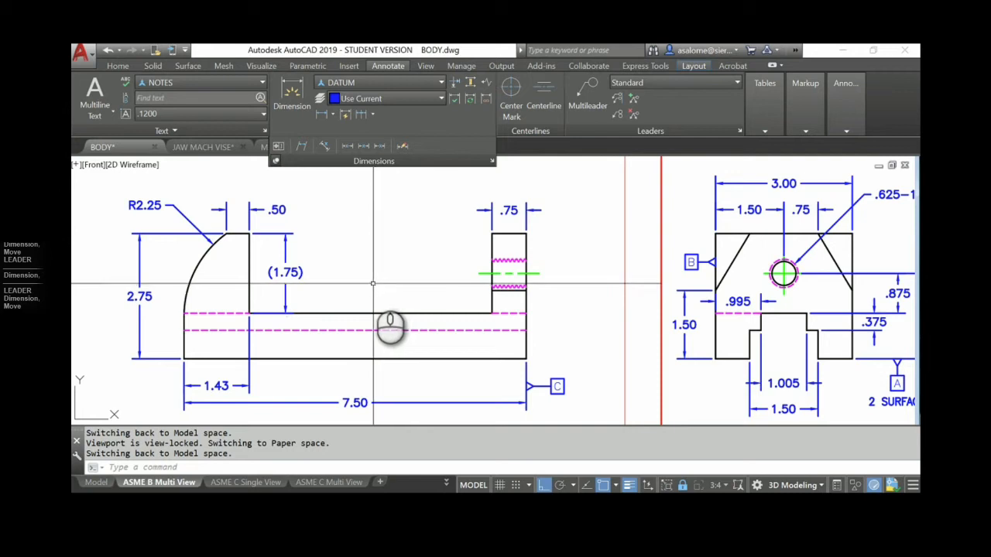
{"action": "type", "text": "R"}
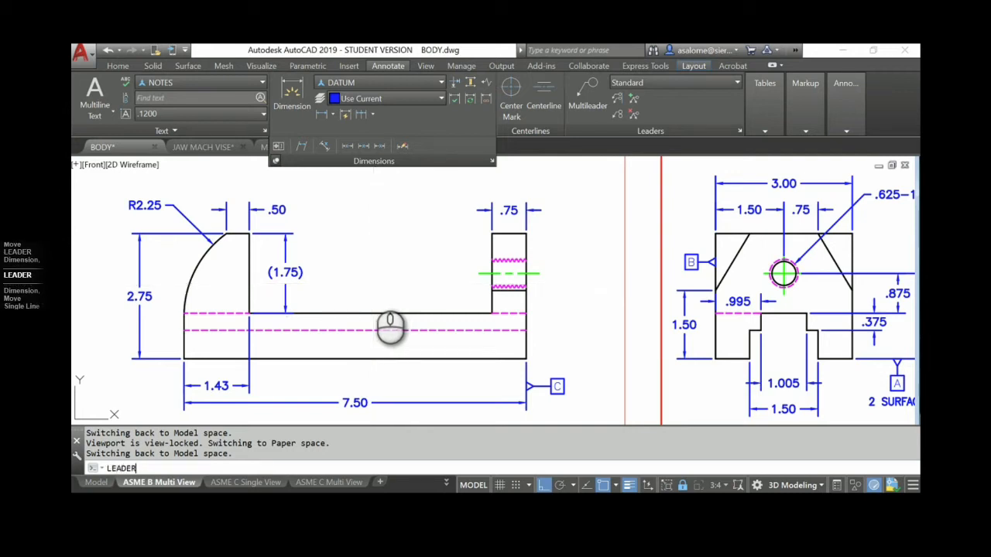
{"action": "key", "text": "Return"}
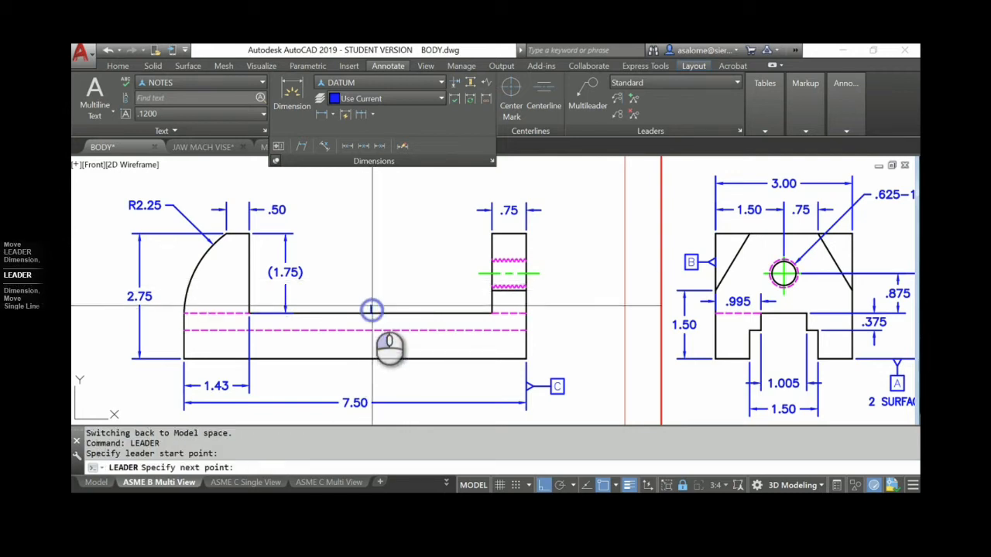
{"action": "left_click", "coordinate": [370, 313]}
{"action": "key", "text": "Return"}
{"action": "key", "text": "Return"}
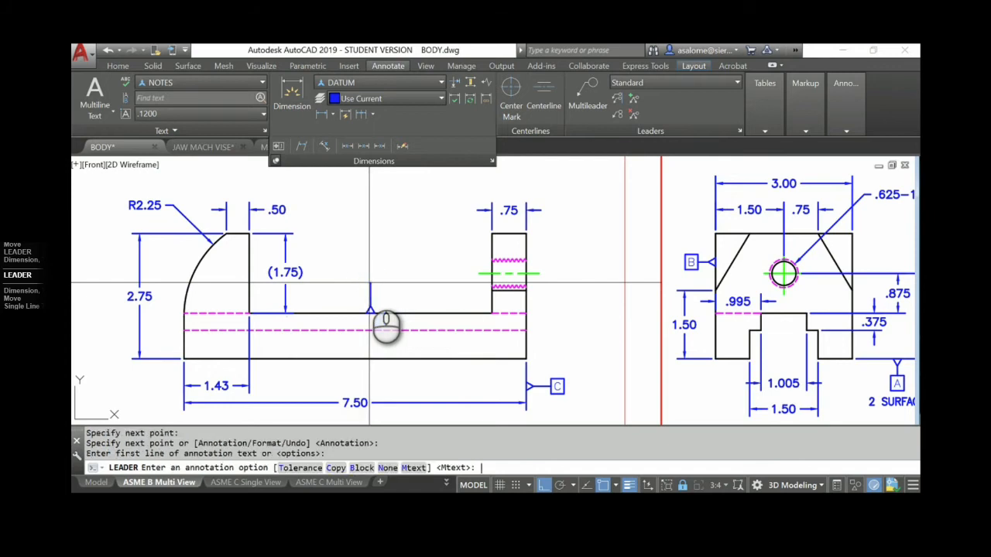
{"action": "type", "text": "N"}
{"action": "key", "text": "Return"}
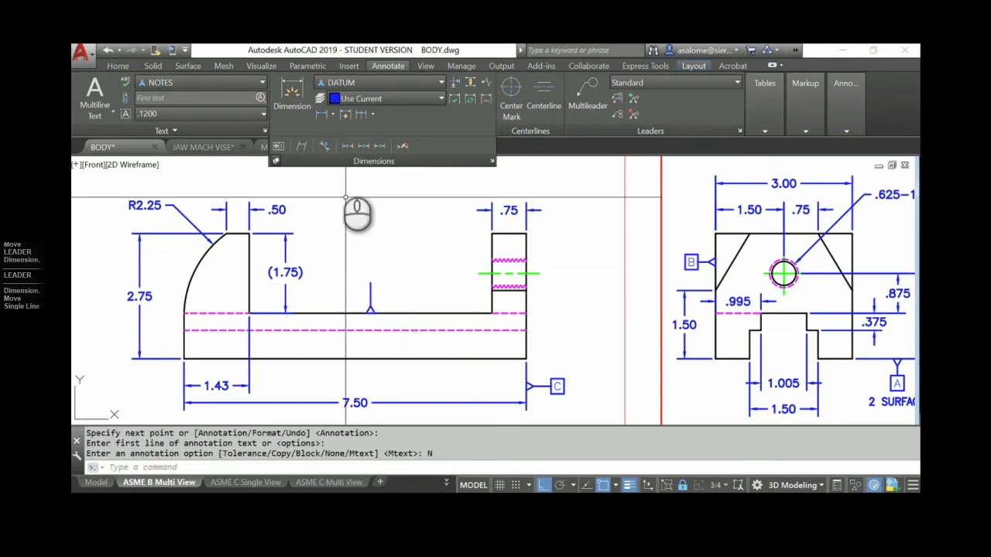
Step: Create a geometric tolerance frame with datum identifier D and move it by its bottom midpoint to the upper end of the vertical leader
{"action": "left_click", "coordinate": [278, 145]}
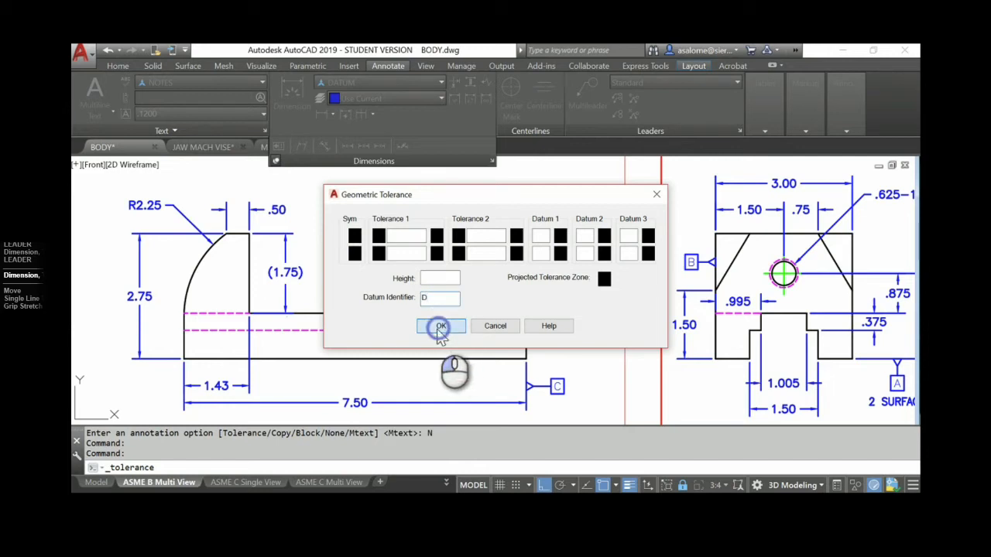
{"action": "left_click", "coordinate": [440, 326]}
{"action": "type", "text": "M"}
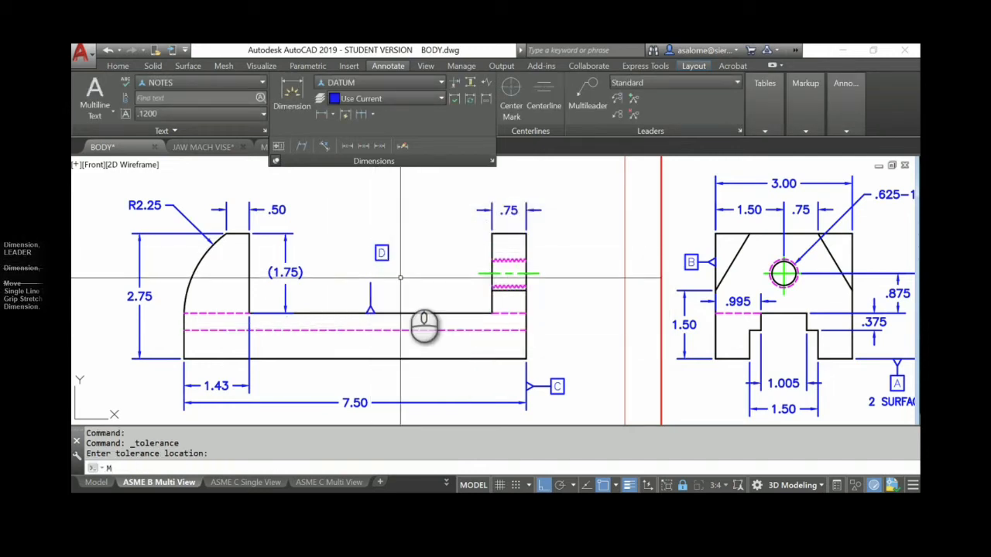
{"action": "key", "text": "Return"}
{"action": "left_click", "coordinate": [394, 285]}
{"action": "left_click", "coordinate": [376, 246]}
{"action": "key", "text": "Return"}
{"action": "left_click", "coordinate": [382, 255]}
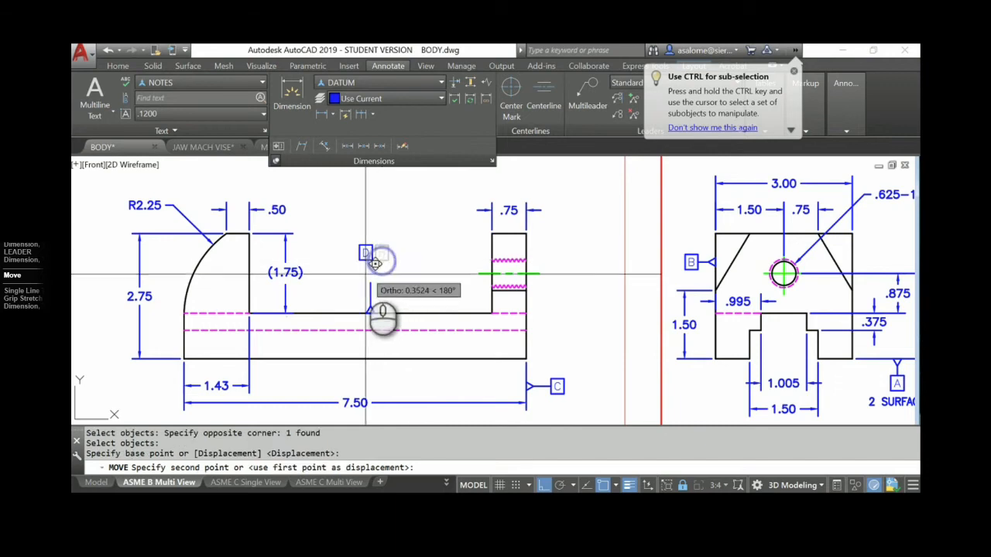
{"action": "left_click", "coordinate": [381, 285]}
{"action": "key", "text": "Escape"}
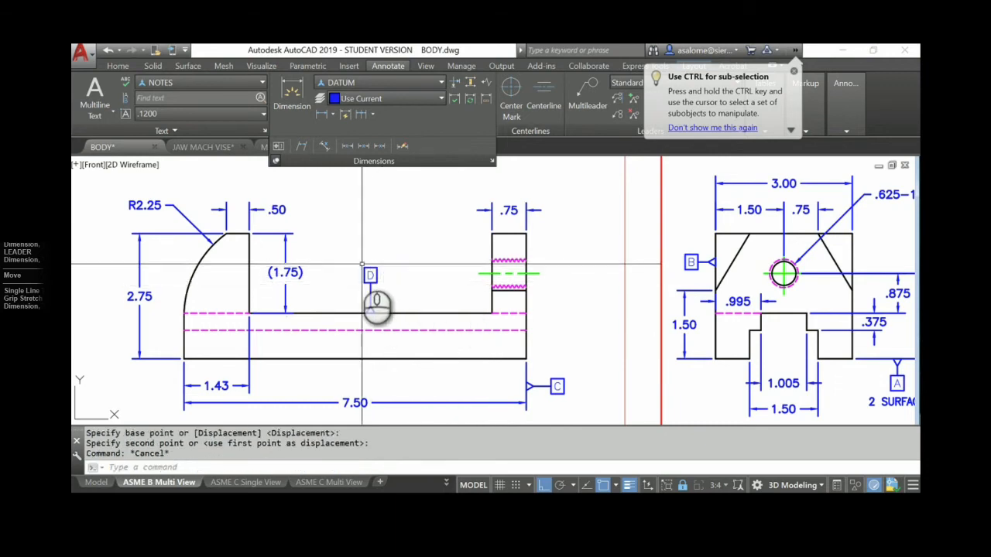
Step: Add the single-line text "2 SURFACES" above the datum D frame in the front view, at the default rotation of 0
{"action": "scroll", "coordinate": [380, 271], "scroll_direction": "up", "scroll_amount": 2}
{"action": "middle_click_drag", "start_coordinate": [362, 261], "coordinate": [362, 259]}
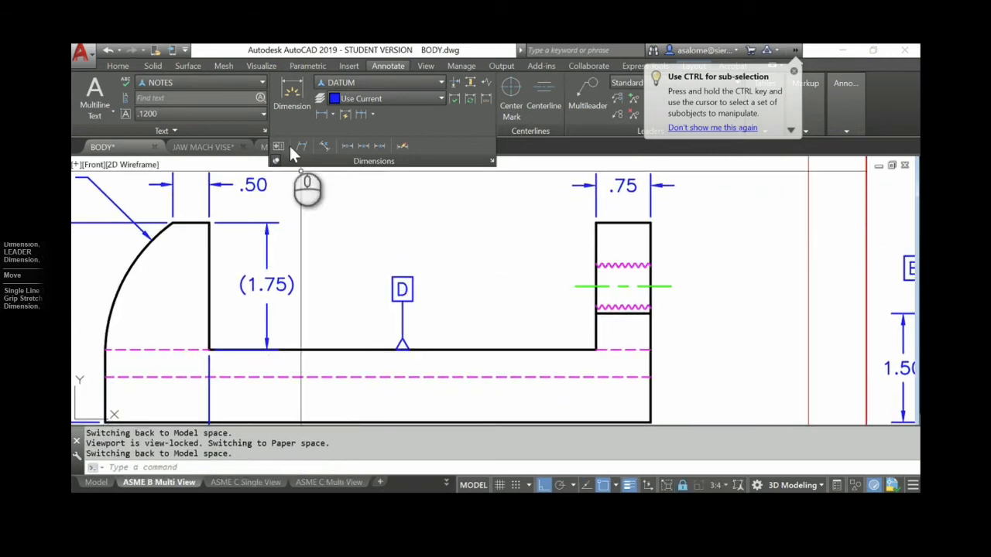
{"action": "type", "text": "D"}
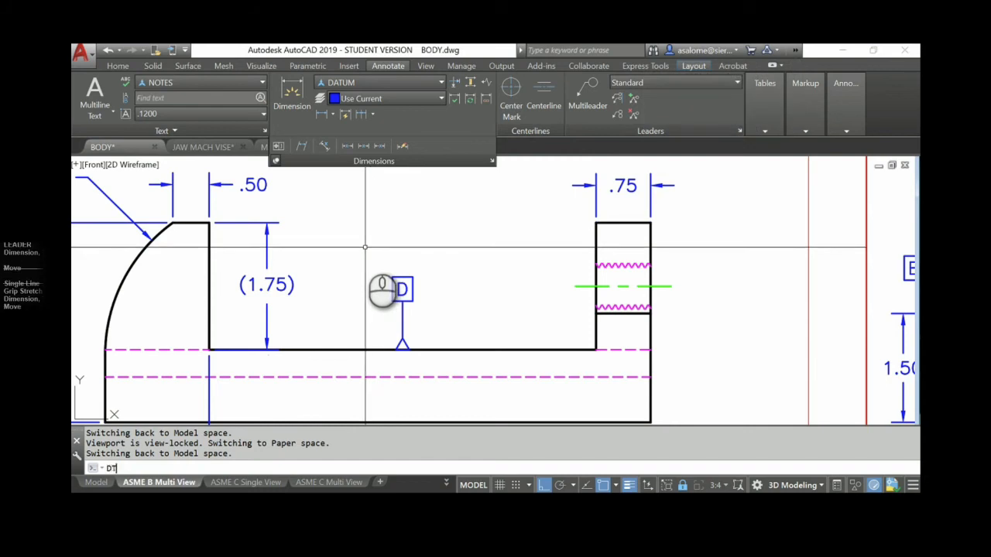
{"action": "type", "text": "T"}
{"action": "key", "text": "Return"}
{"action": "left_click", "coordinate": [368, 264]}
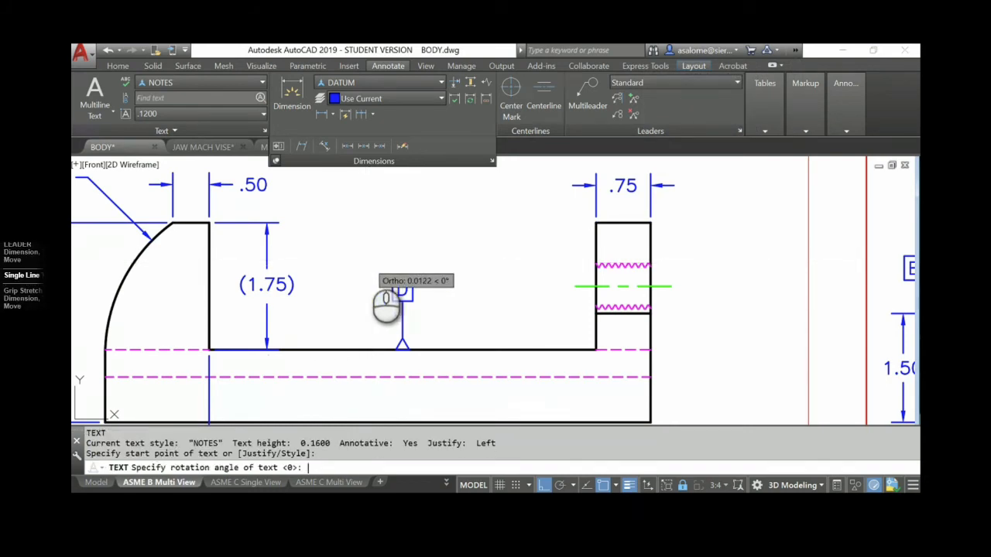
{"action": "key", "text": "Return"}
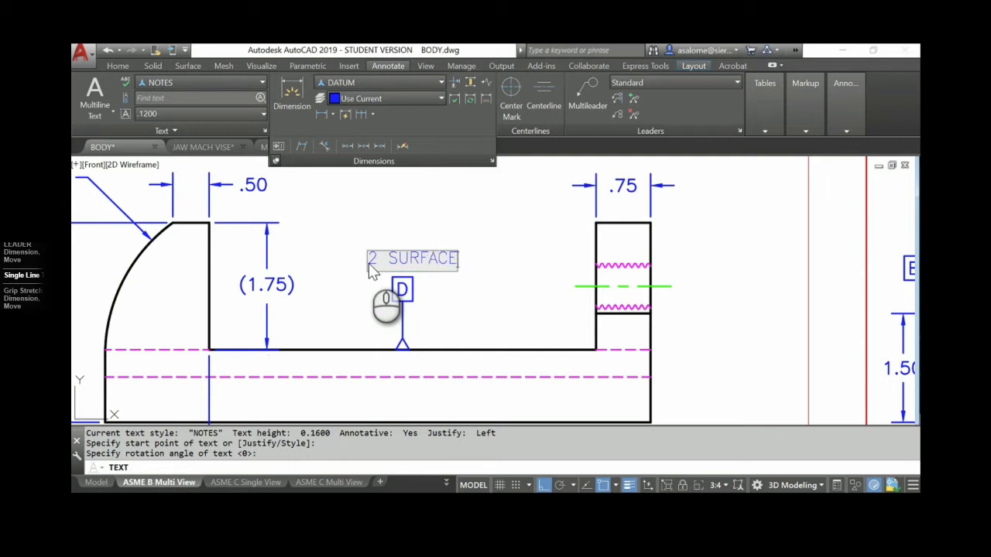
{"action": "key", "text": "Return"}
{"action": "key", "text": "Return"}
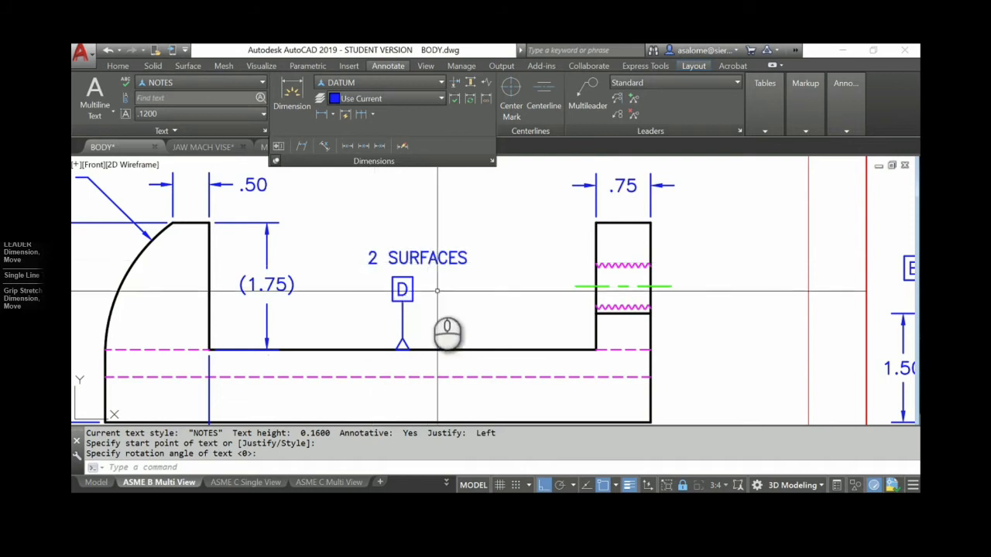
Step: Shift the "2 SURFACES" note slightly left by its grip so it is centred above the datum D frame, and clear the selection
{"action": "left_click", "coordinate": [420, 260]}
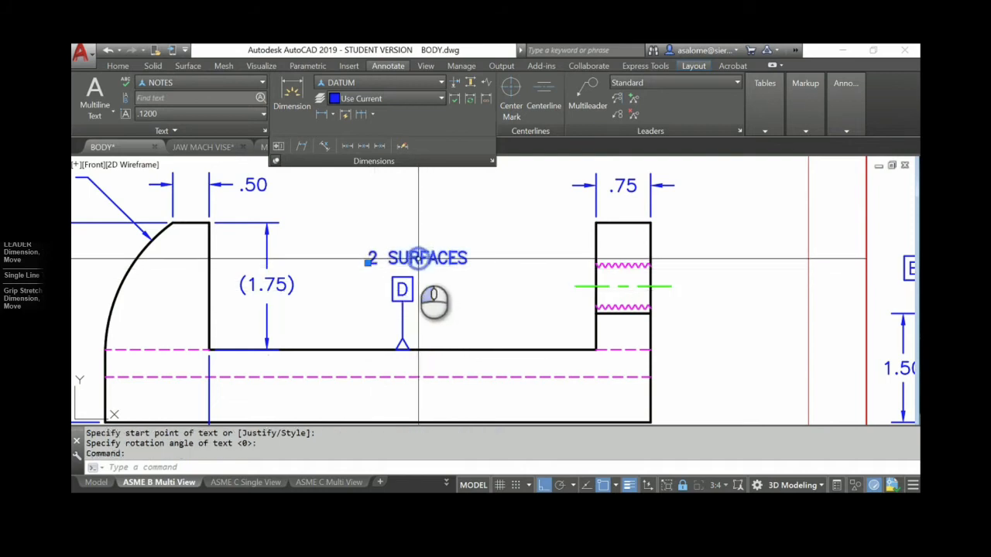
{"action": "left_click", "coordinate": [366, 260]}
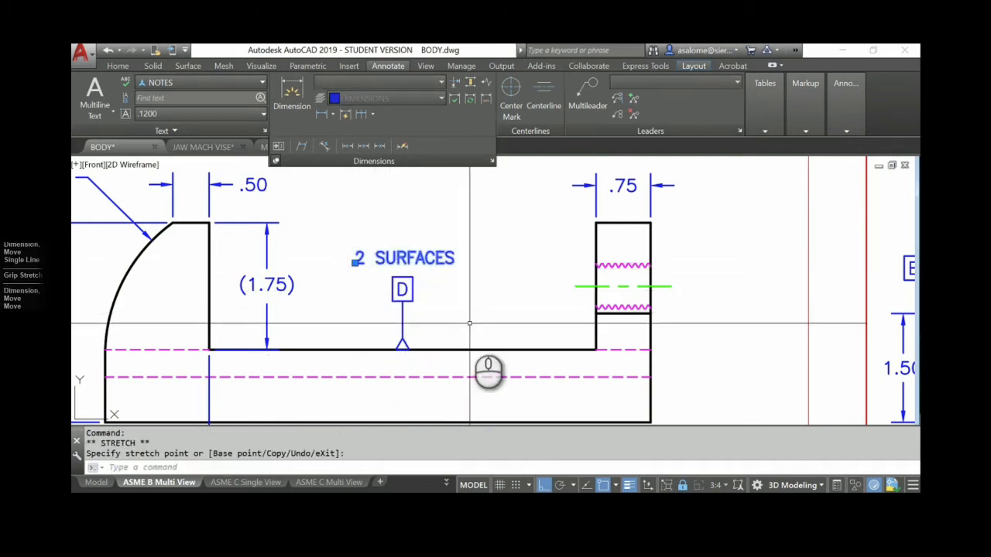
{"action": "key", "text": "Escape"}
{"action": "key", "text": "Escape"}
Step: Switch to TEAM PROJECT.pdf and examine the perpendicularity and parallelism callouts and the surfaces they refer to on the vise body sketch
{"action": "scroll", "coordinate": [472, 342], "scroll_direction": "down", "scroll_amount": 2}
{"action": "scroll", "coordinate": [472, 342], "scroll_direction": "down", "scroll_amount": 3}
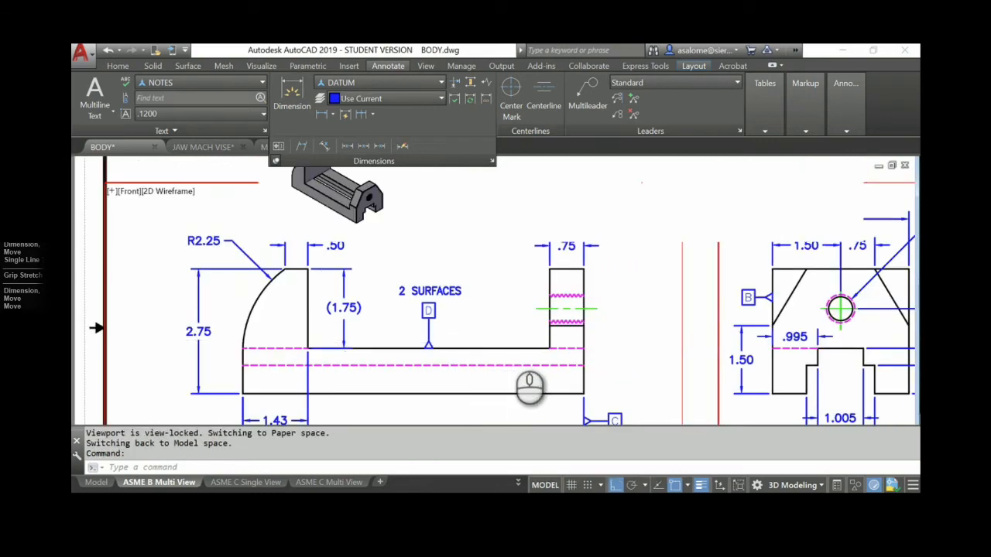
{"action": "middle_click_drag", "start_coordinate": [521, 349], "coordinate": [476, 293]}
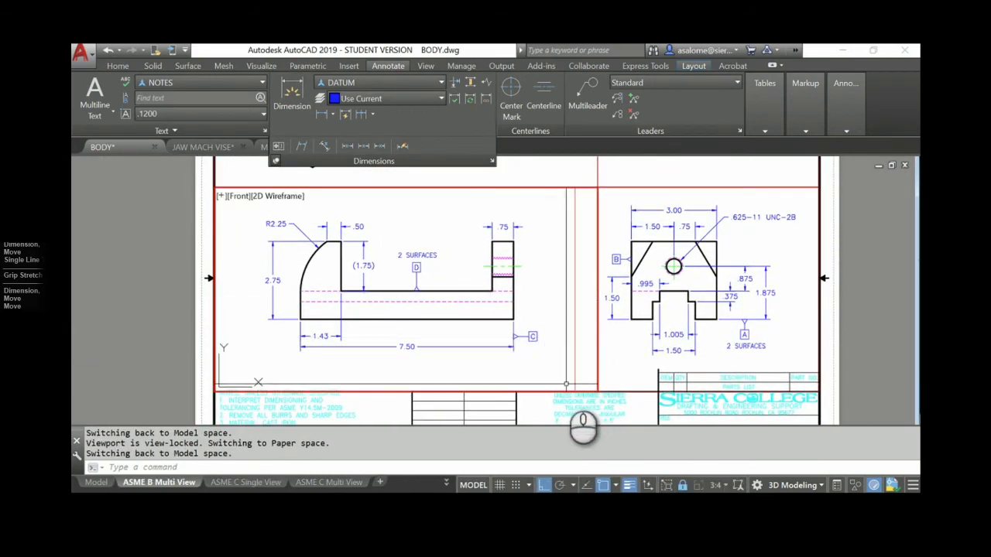
{"action": "left_click", "coordinate": [454, 512]}
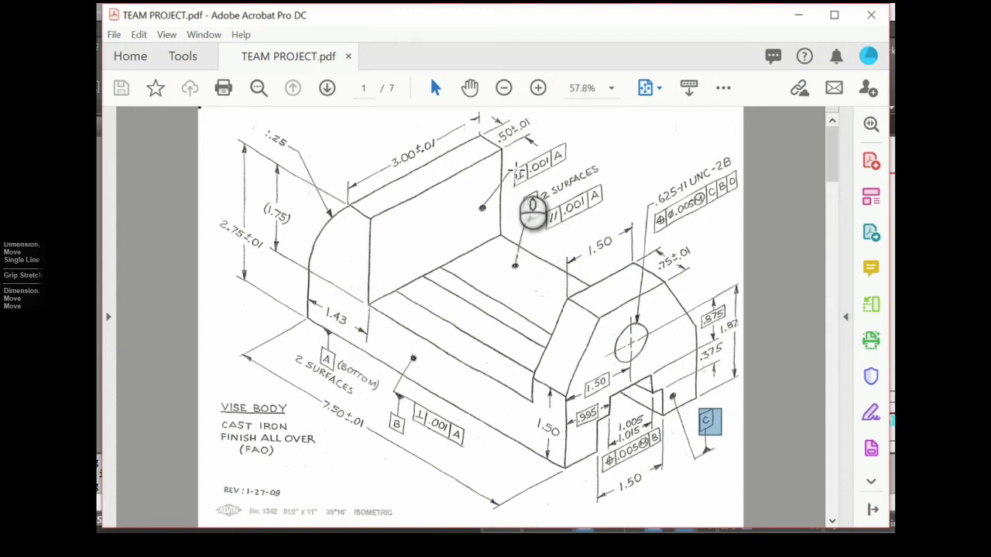
{"action": "left_click_drag", "start_coordinate": [513, 163], "coordinate": [529, 184]}
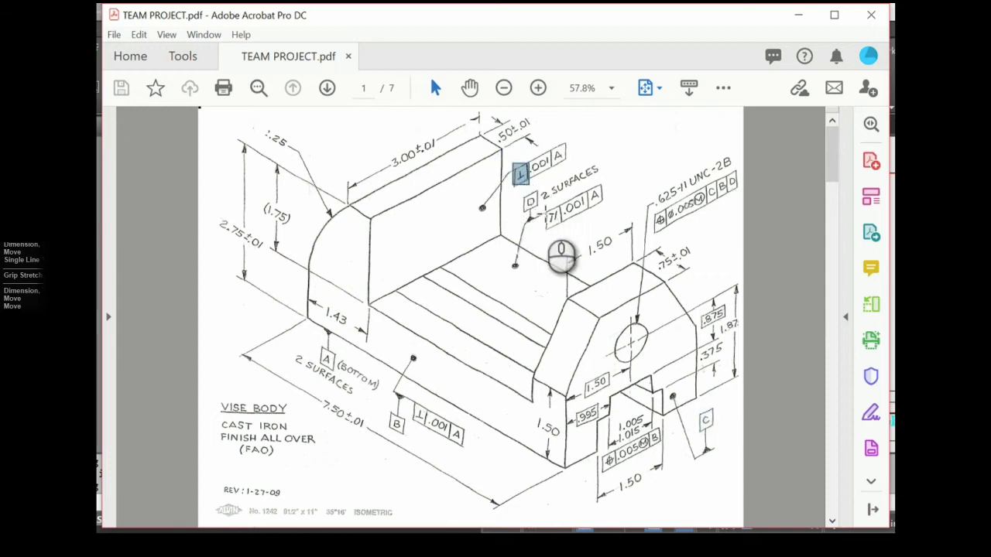
{"action": "left_click_drag", "start_coordinate": [544, 211], "coordinate": [563, 226]}
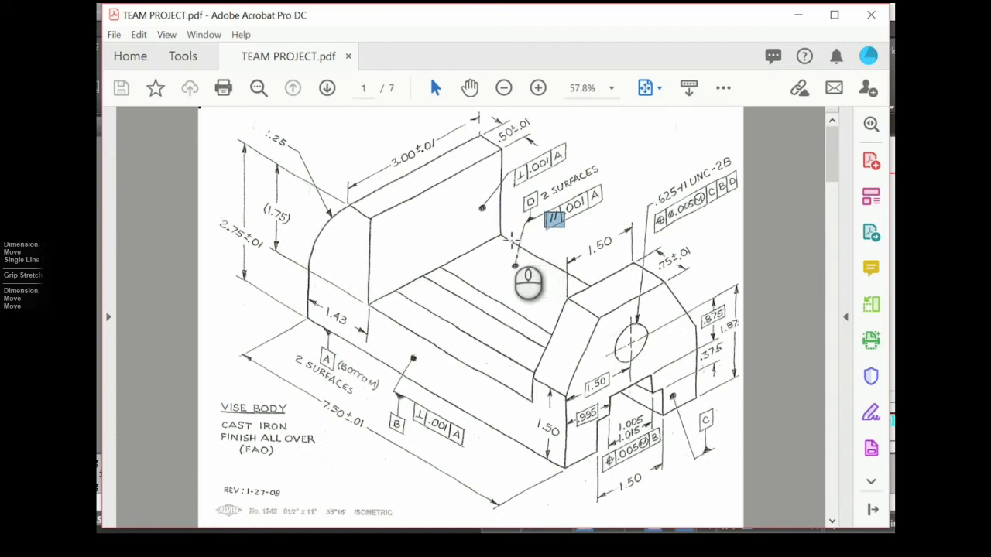
{"action": "left_click", "coordinate": [466, 205]}
{"action": "left_click_drag", "start_coordinate": [466, 205], "coordinate": [456, 220]}
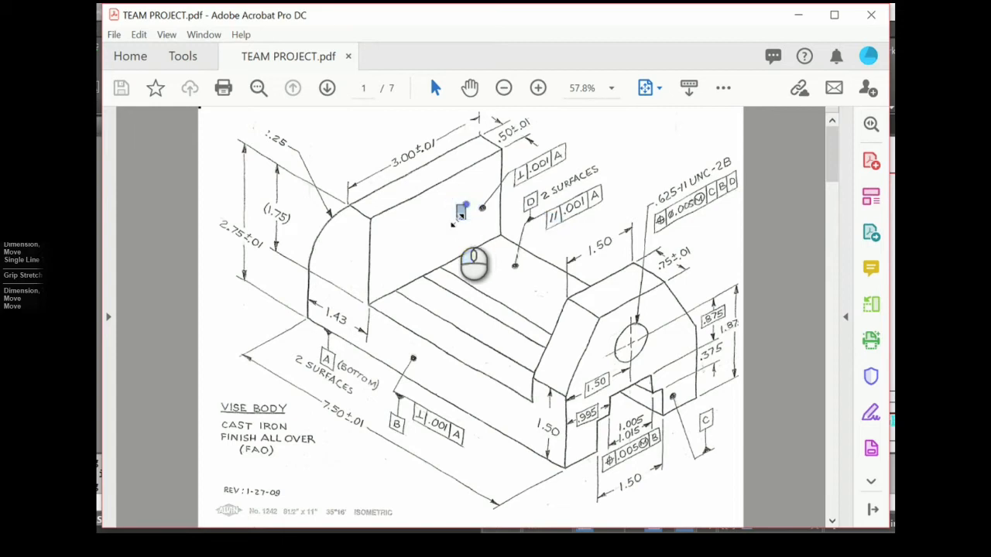
{"action": "left_click_drag", "start_coordinate": [491, 252], "coordinate": [482, 261]}
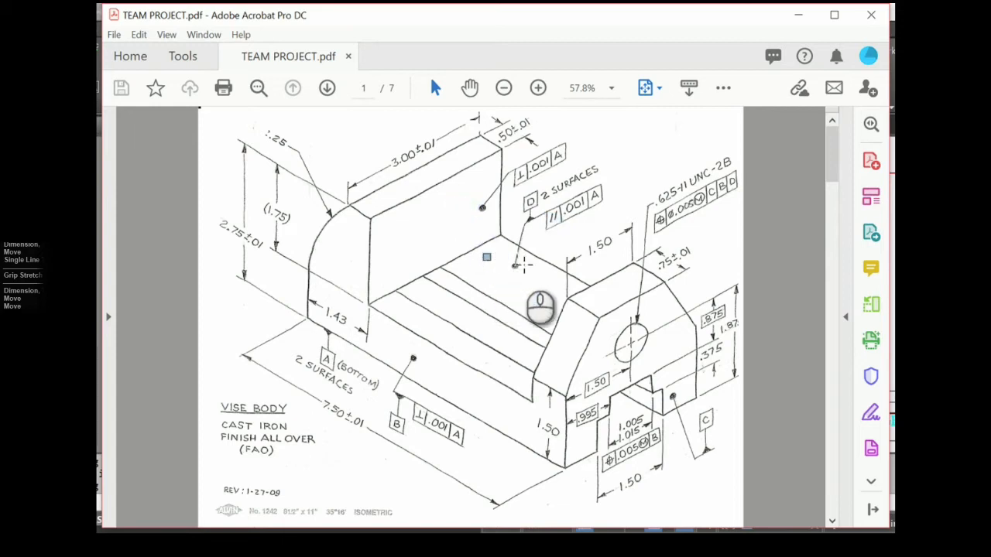
{"action": "left_click_drag", "start_coordinate": [512, 163], "coordinate": [561, 229]}
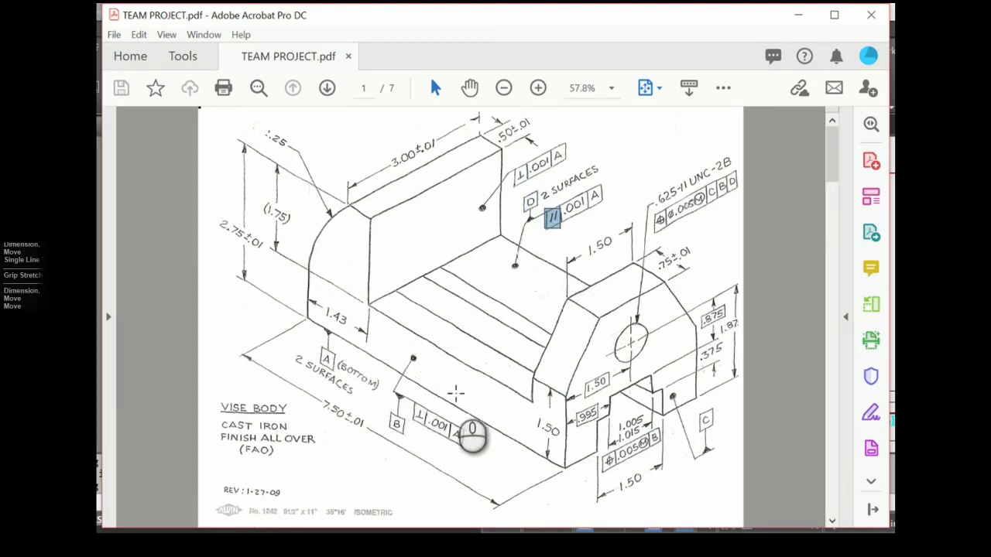
Step: Examine the perpendicularity and parallelism callouts and the tall jaw's inner face on the vise body sketch
{"action": "left_click_drag", "start_coordinate": [413, 401], "coordinate": [431, 422]}
{"action": "left_click_drag", "start_coordinate": [540, 210], "coordinate": [559, 229]}
{"action": "left_click_drag", "start_coordinate": [511, 159], "coordinate": [527, 184]}
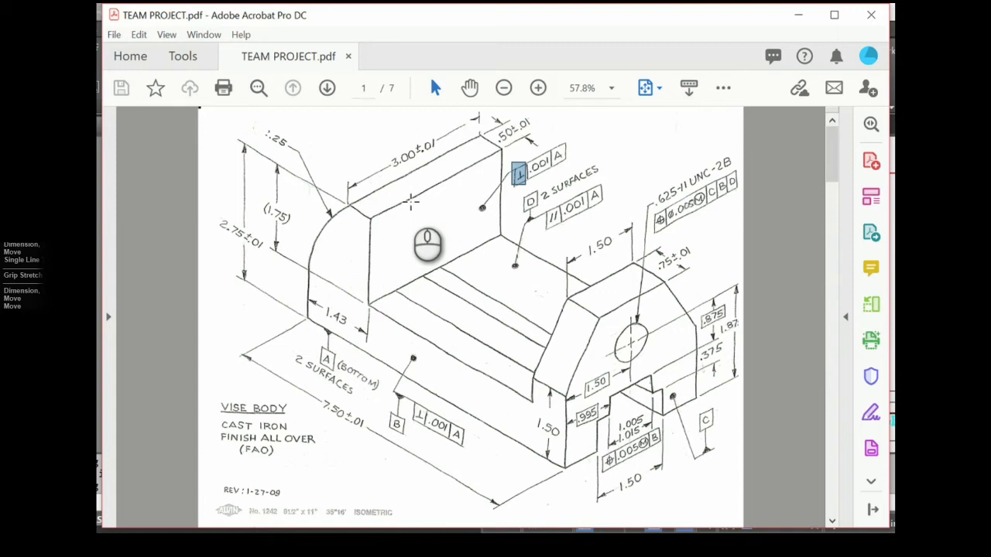
{"action": "left_click_drag", "start_coordinate": [453, 206], "coordinate": [482, 230]}
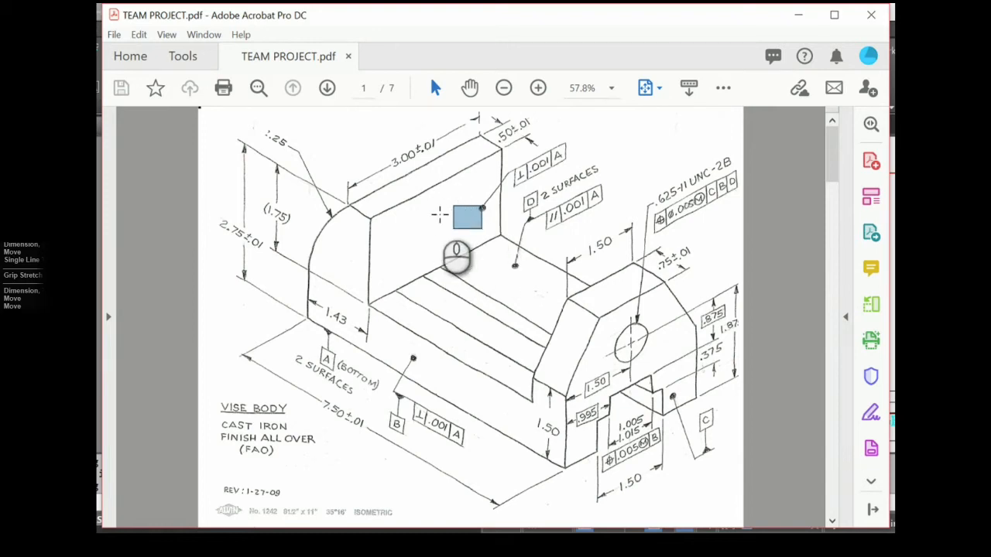
{"action": "right_click", "coordinate": [505, 163]}
{"action": "left_click", "coordinate": [542, 174]}
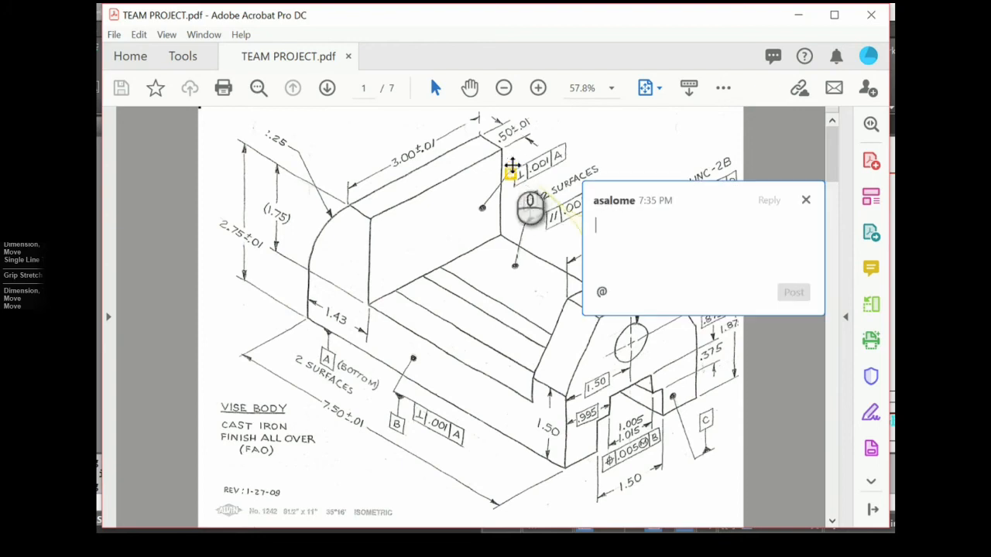
{"action": "left_click", "coordinate": [806, 200]}
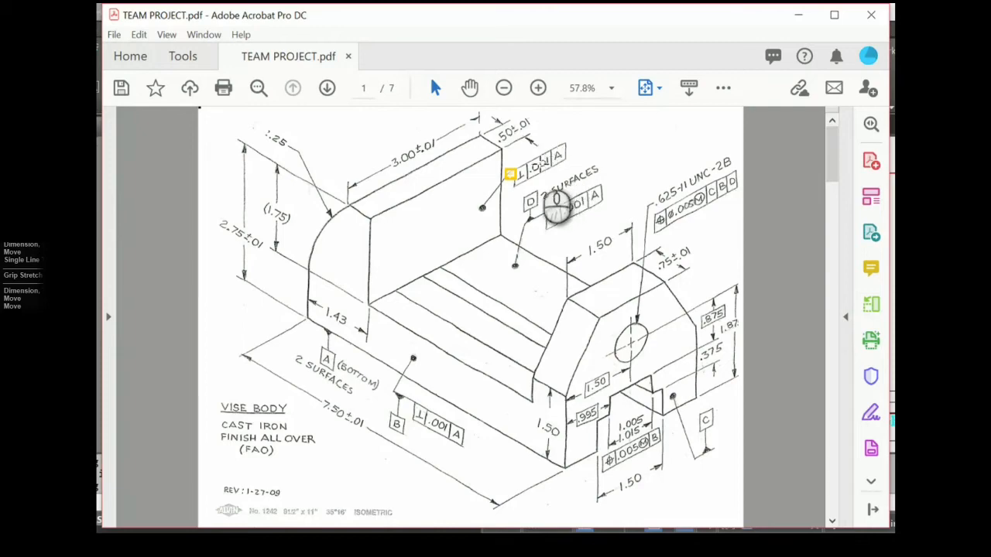
Step: Switch to BODY.dwg and place a perpendicularity tolerance frame of .001 to datum A above the front view
{"action": "left_click", "coordinate": [874, 244]}
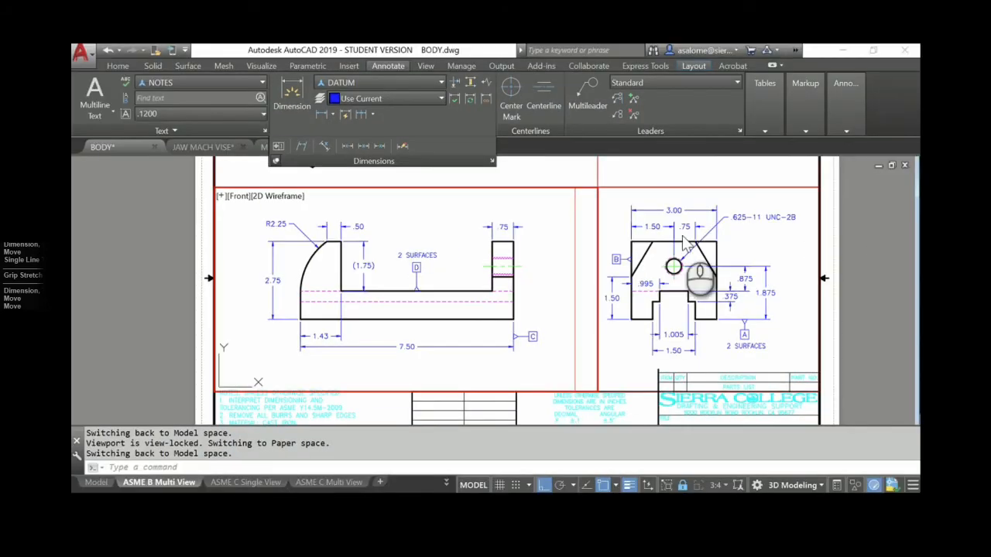
{"action": "scroll", "coordinate": [333, 225], "scroll_direction": "up", "scroll_amount": 1}
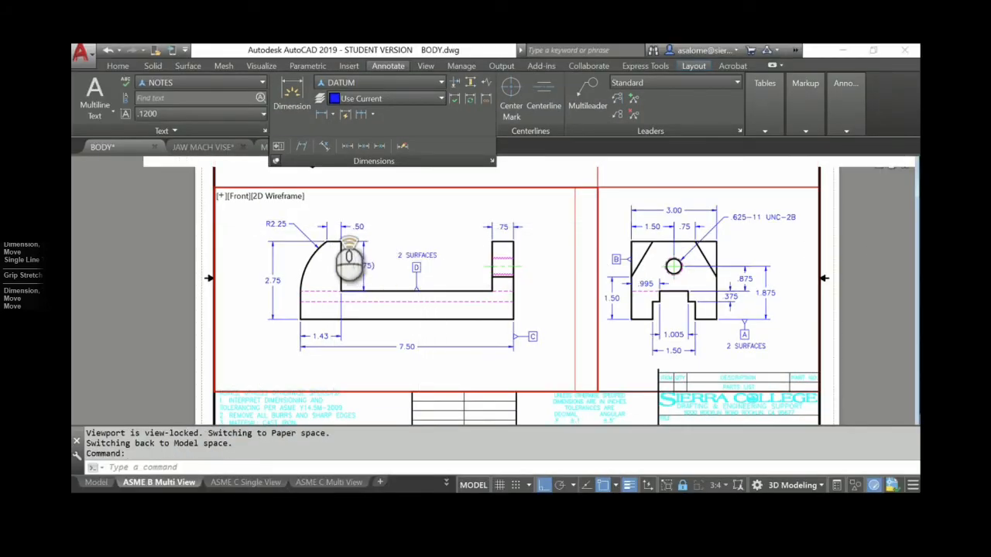
{"action": "scroll", "coordinate": [333, 221], "scroll_direction": "up", "scroll_amount": 4}
{"action": "middle_click_drag", "start_coordinate": [376, 238], "coordinate": [369, 263]}
{"action": "left_click", "coordinate": [335, 329]}
{"action": "left_click_drag", "start_coordinate": [354, 355], "coordinate": [356, 360]}
{"action": "middle_click_drag", "start_coordinate": [454, 238], "coordinate": [460, 257]}
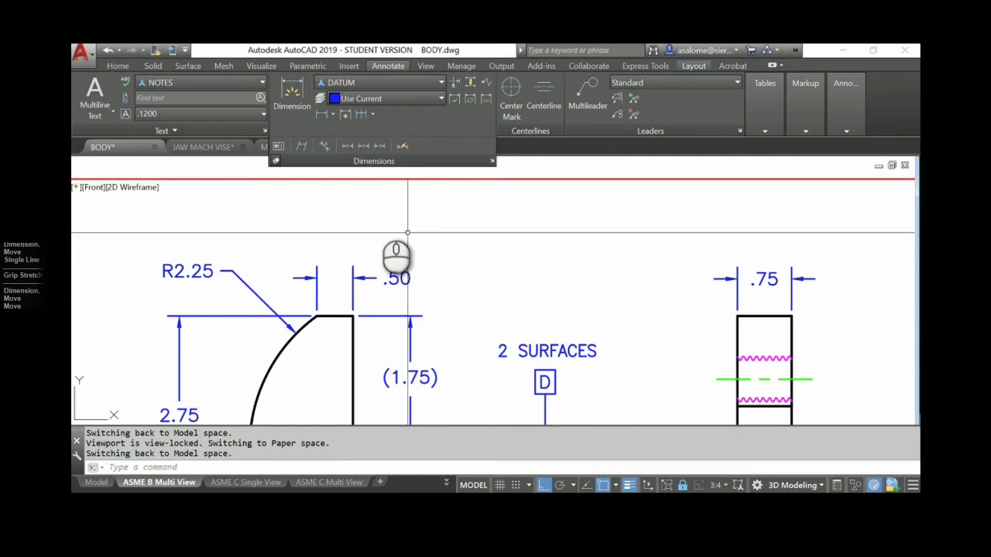
{"action": "left_click", "coordinate": [278, 148]}
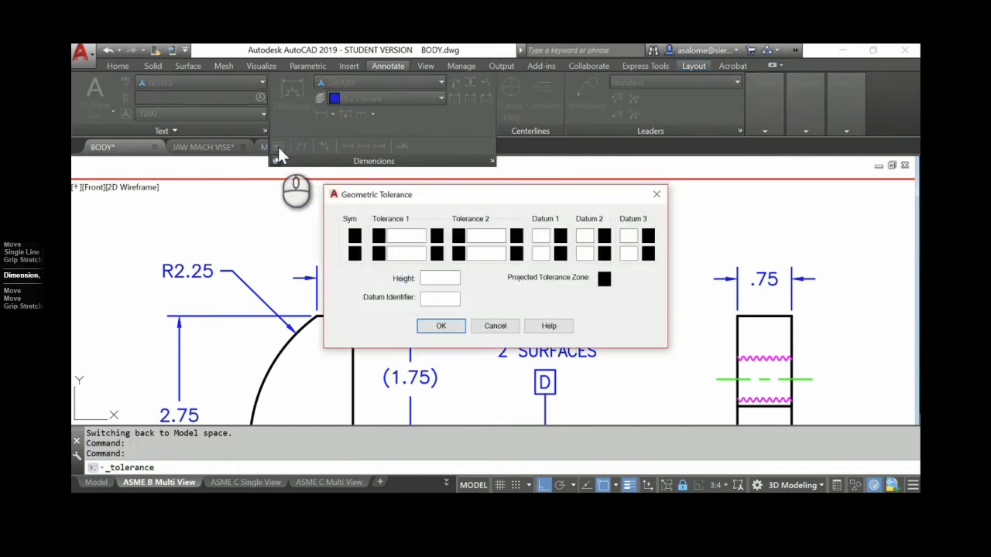
{"action": "left_click", "coordinate": [355, 240]}
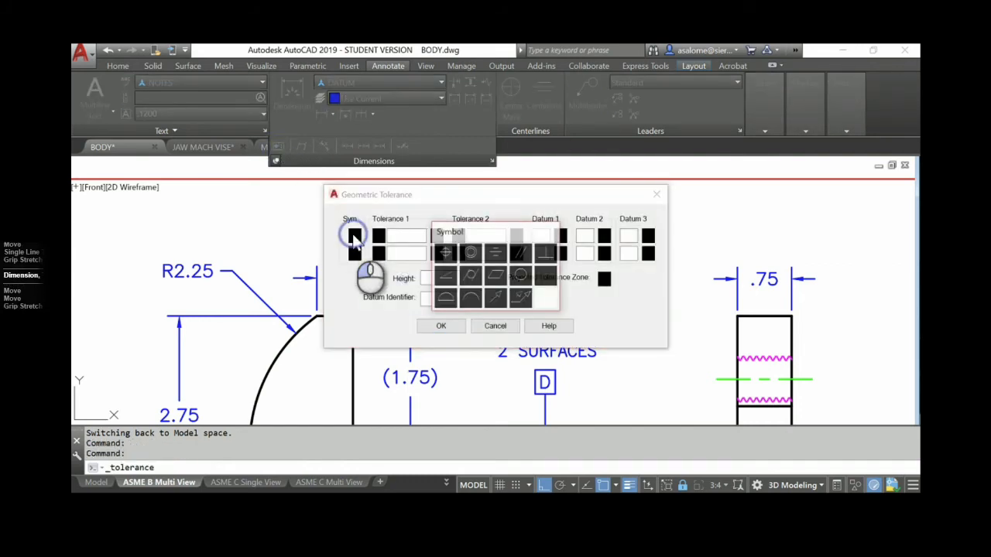
{"action": "left_click", "coordinate": [548, 254]}
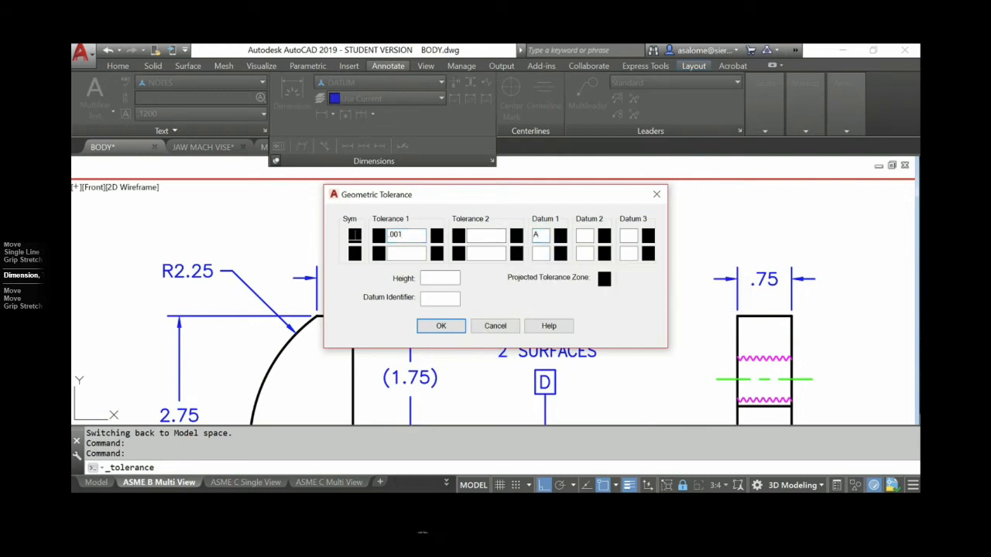
{"action": "key", "text": "alt+Tab"}
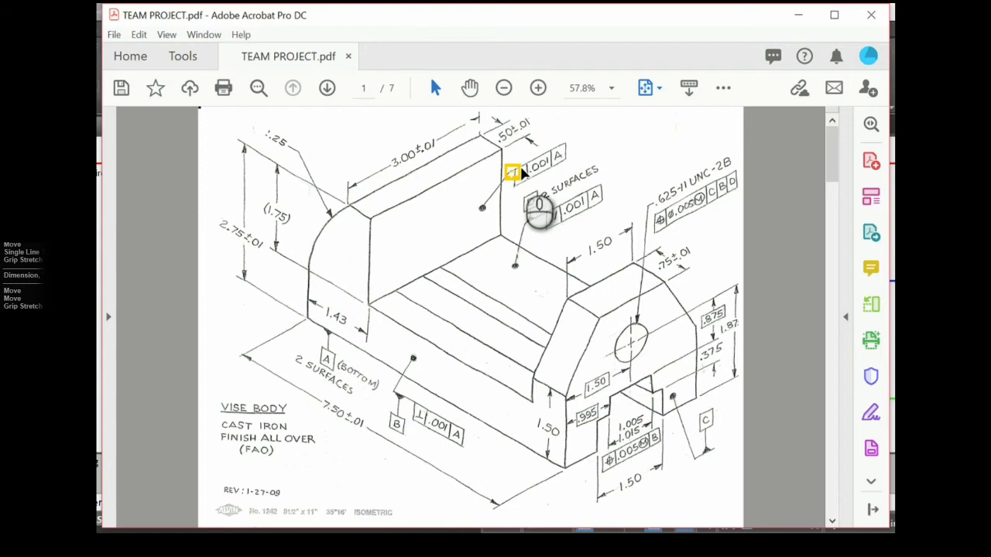
{"action": "key", "text": "alt+Tab"}
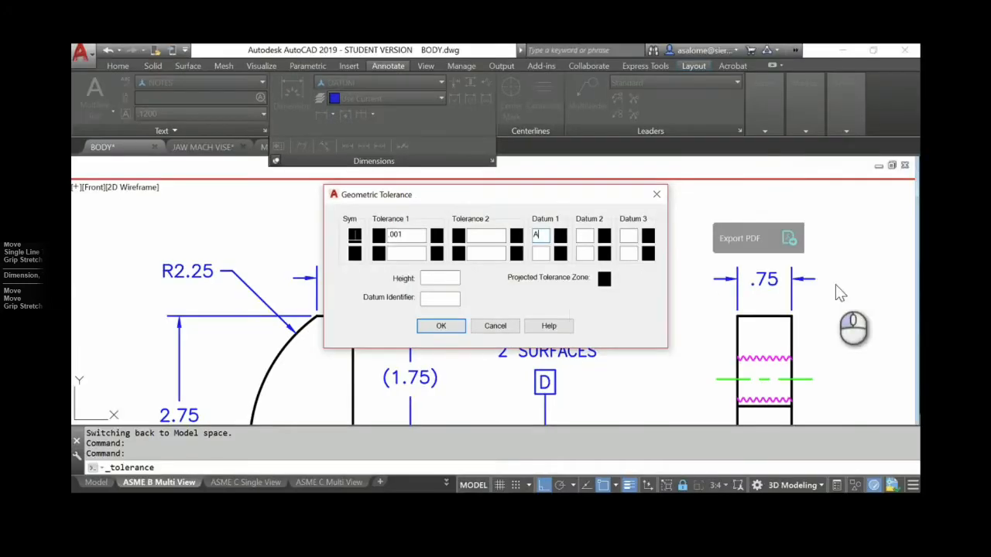
{"action": "left_click", "coordinate": [442, 326]}
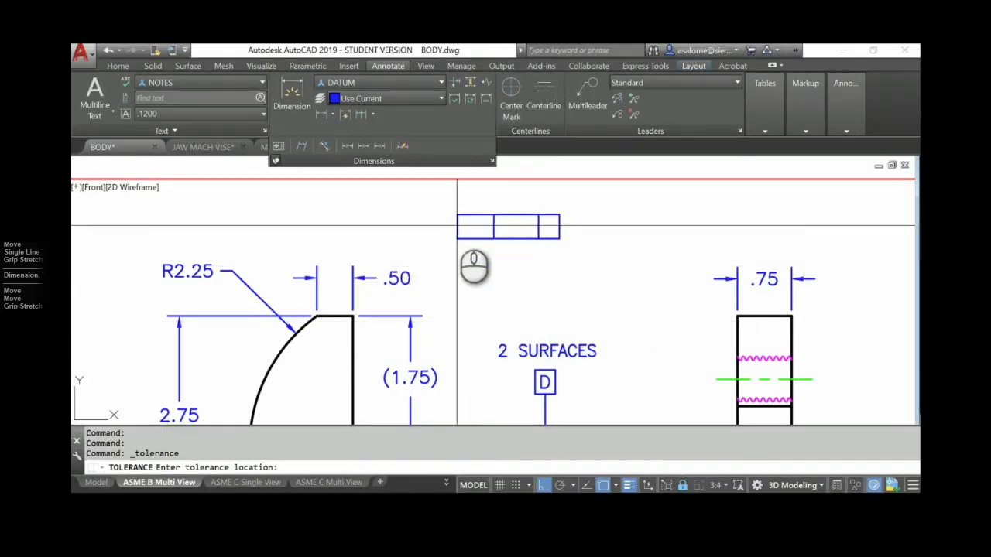
{"action": "left_click", "coordinate": [452, 213]}
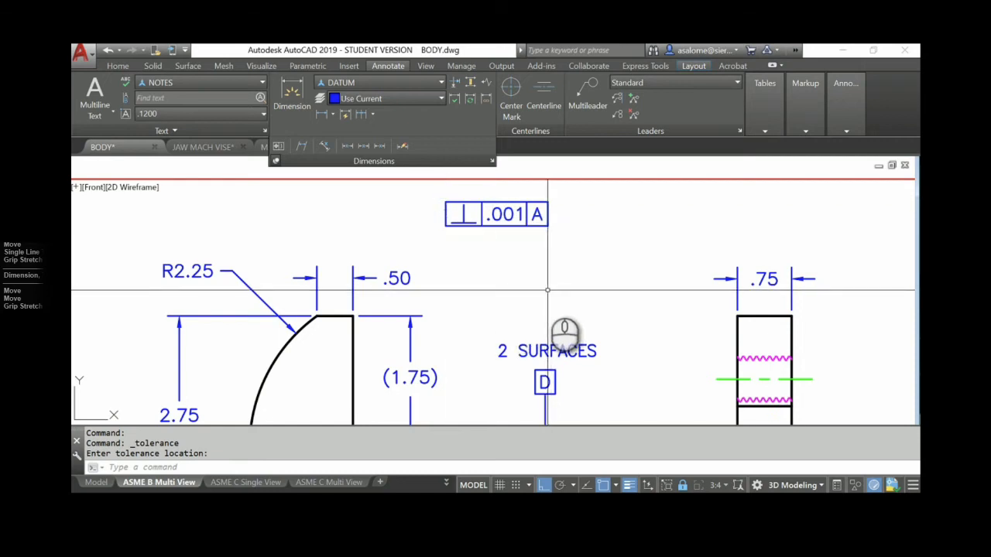
Step: Move the perpendicularity frame by its lower-left corner to the upper end of the .50 dimension's inner extension line
{"action": "type", "text": "M"}
{"action": "key", "text": "Return"}
{"action": "left_click", "coordinate": [456, 234]}
{"action": "left_click", "coordinate": [440, 205]}
{"action": "key", "text": "Return"}
{"action": "left_click", "coordinate": [441, 206]}
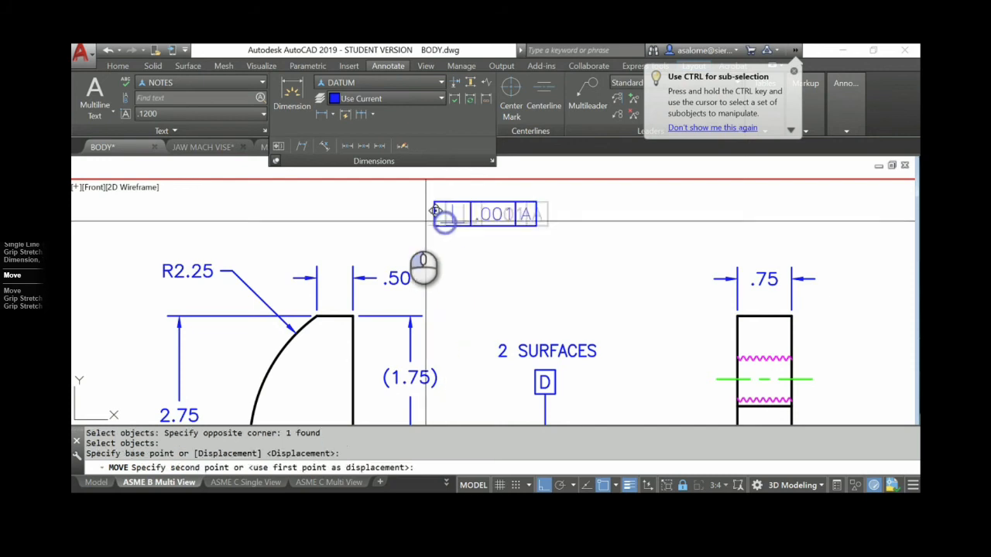
{"action": "left_click", "coordinate": [353, 266]}
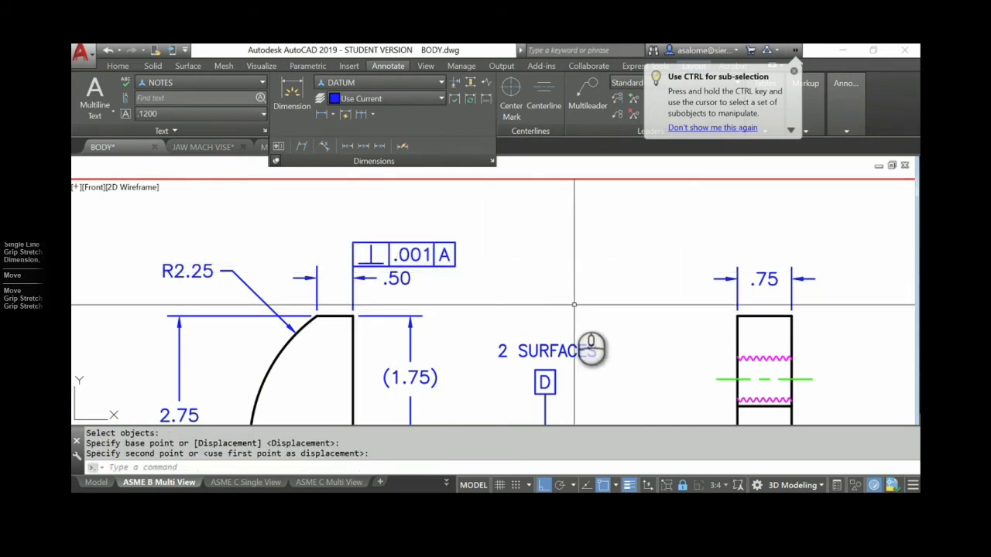
{"action": "key", "text": "Escape"}
{"action": "key", "text": "Escape"}
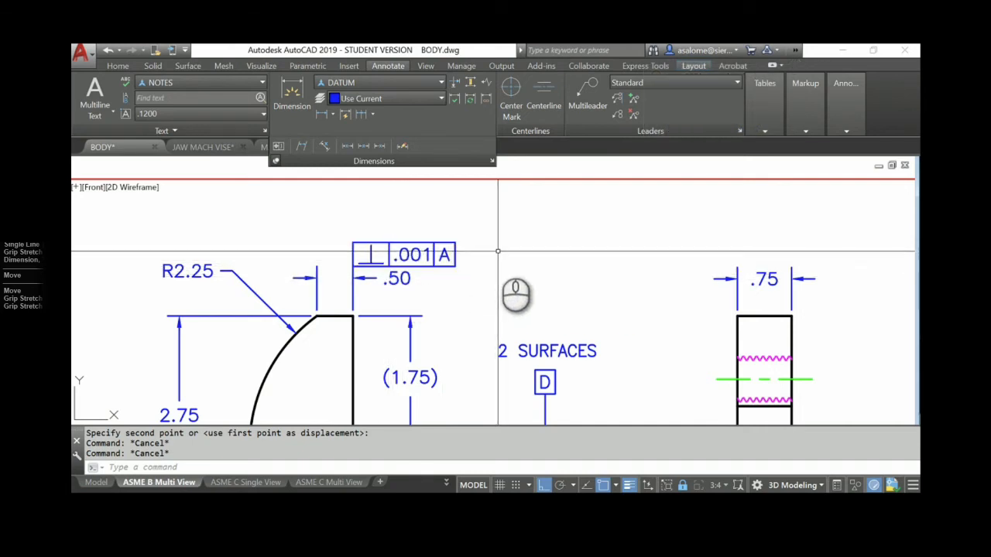
Step: Move the perpendicularity frame straight up so it clears the .50 dimension text
{"action": "type", "text": "m"}
{"action": "key", "text": "Return"}
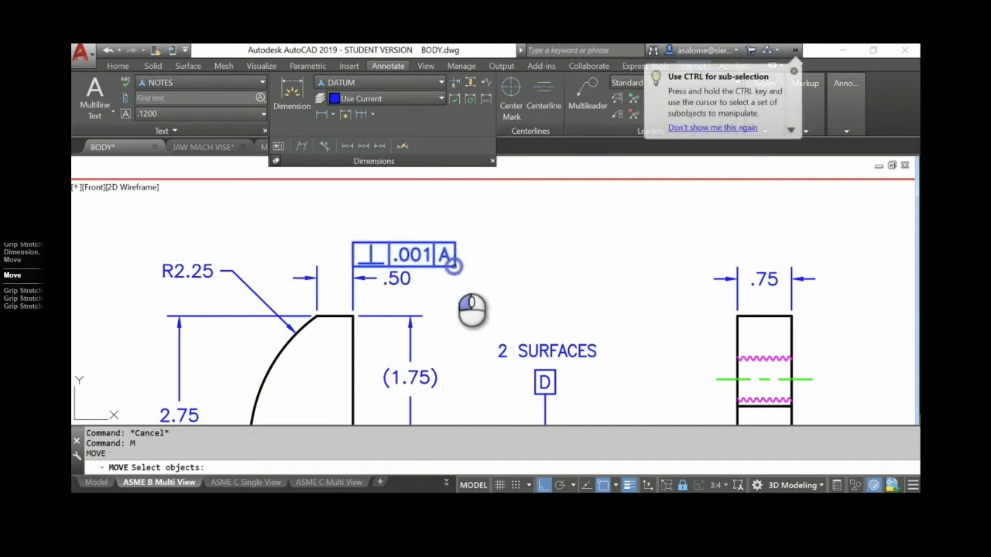
{"action": "key", "text": "Return"}
{"action": "left_click", "coordinate": [511, 273]}
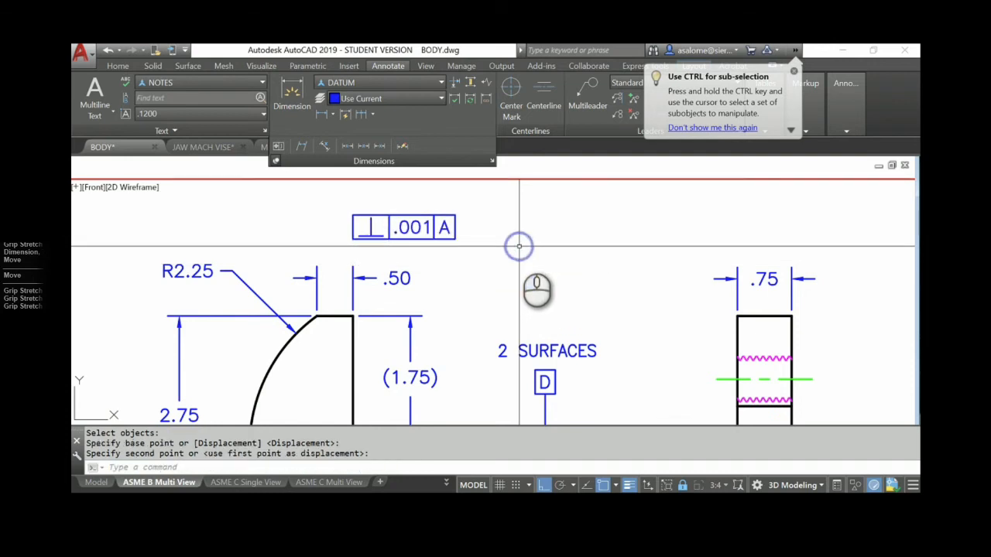
{"action": "left_click", "coordinate": [518, 246]}
Step: Draw a vertical line from the upper end of the .50 extension line to the lower-left corner of the perpendicularity frame
{"action": "type", "text": "l"}
{"action": "key", "text": "Return"}
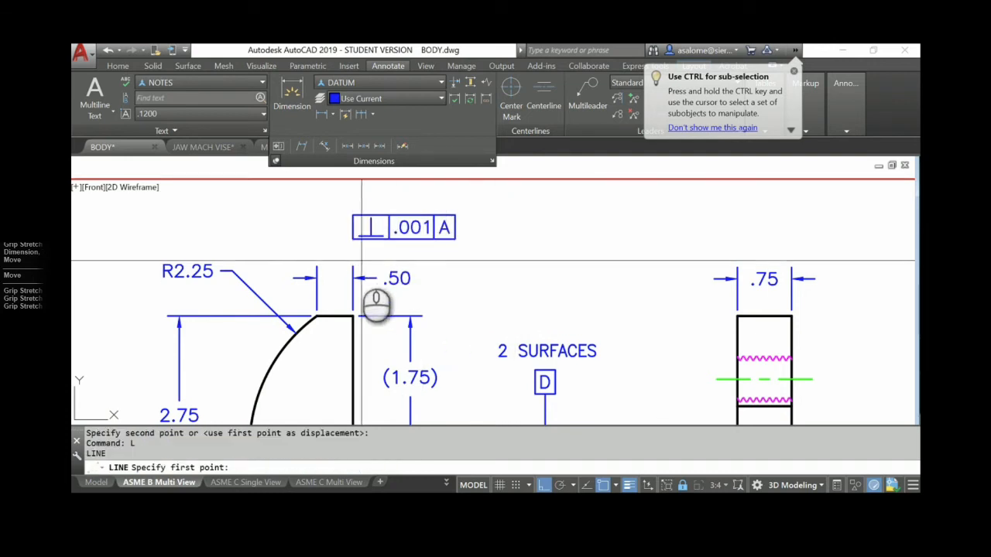
{"action": "left_click", "coordinate": [353, 267]}
{"action": "left_click", "coordinate": [353, 238]}
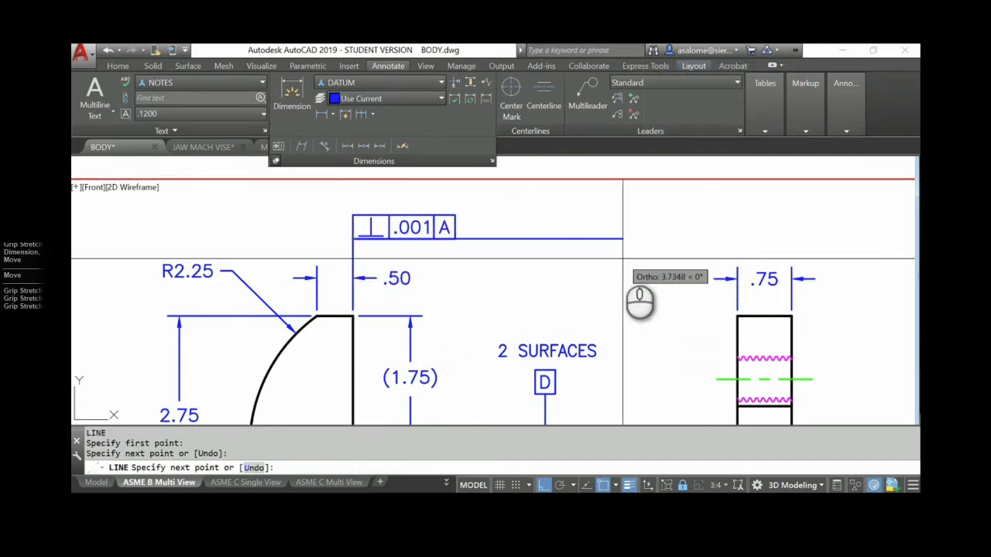
{"action": "key", "text": "Escape"}
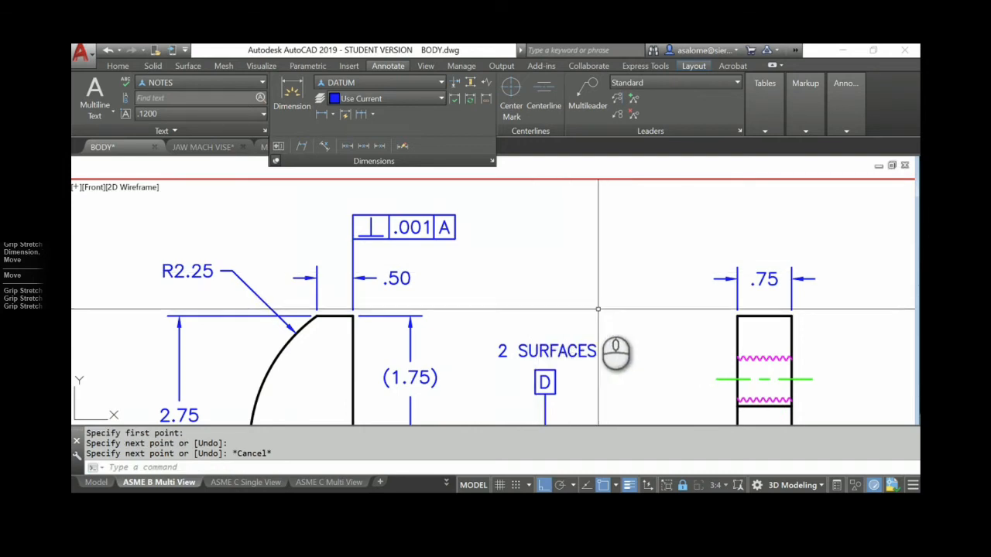
Step: Switch to TEAM PROJECT.pdf and examine the parallelism callout beneath datum D and the flat surface it points to
{"action": "scroll", "coordinate": [581, 291], "scroll_direction": "down", "scroll_amount": 2}
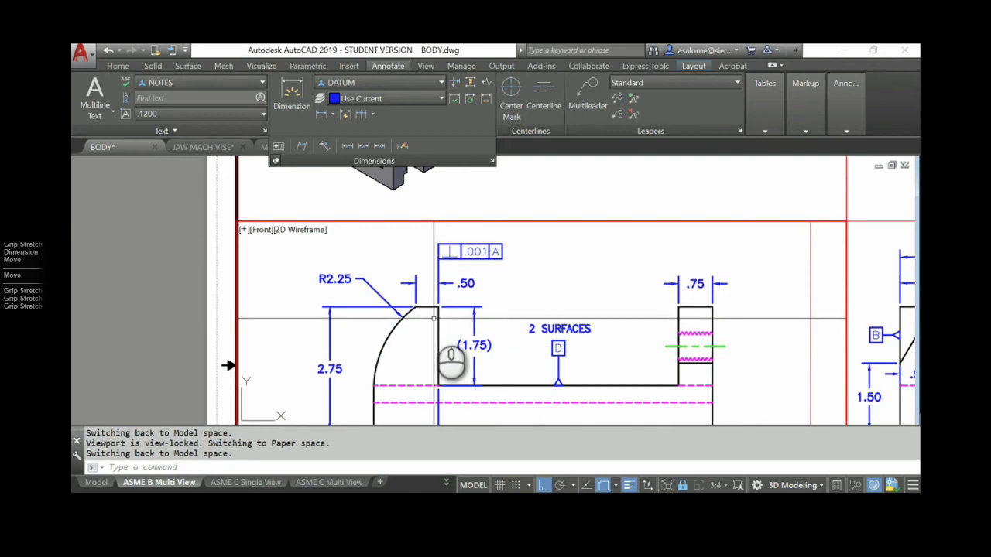
{"action": "mouse_move", "coordinate": [668, 293]}
{"action": "middle_mouse_down"}
{"action": "mouse_move", "coordinate": [627, 249]}
{"action": "mouse_move", "coordinate": [562, 233]}
{"action": "middle_mouse_up"}
{"action": "key", "text": "alt+Tab"}
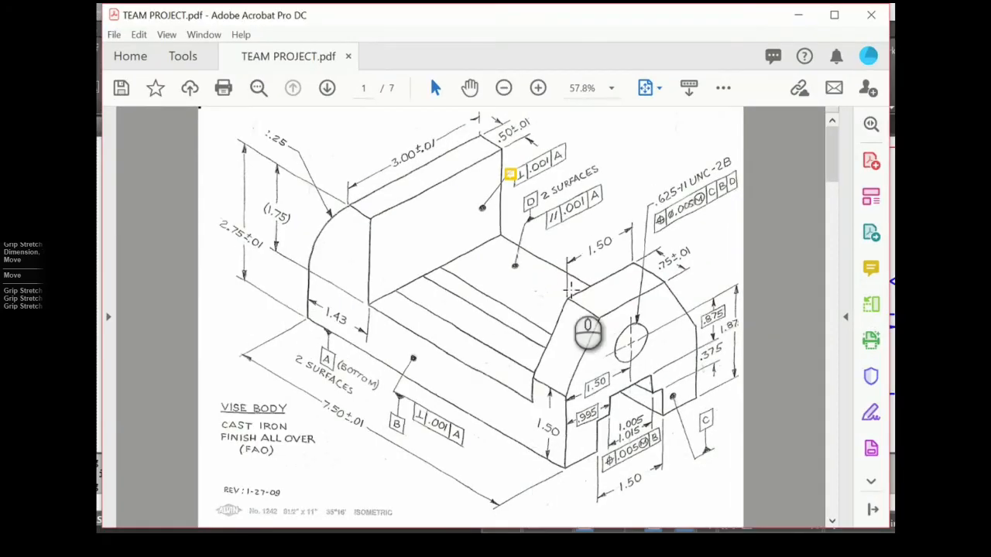
{"action": "left_click", "coordinate": [493, 266]}
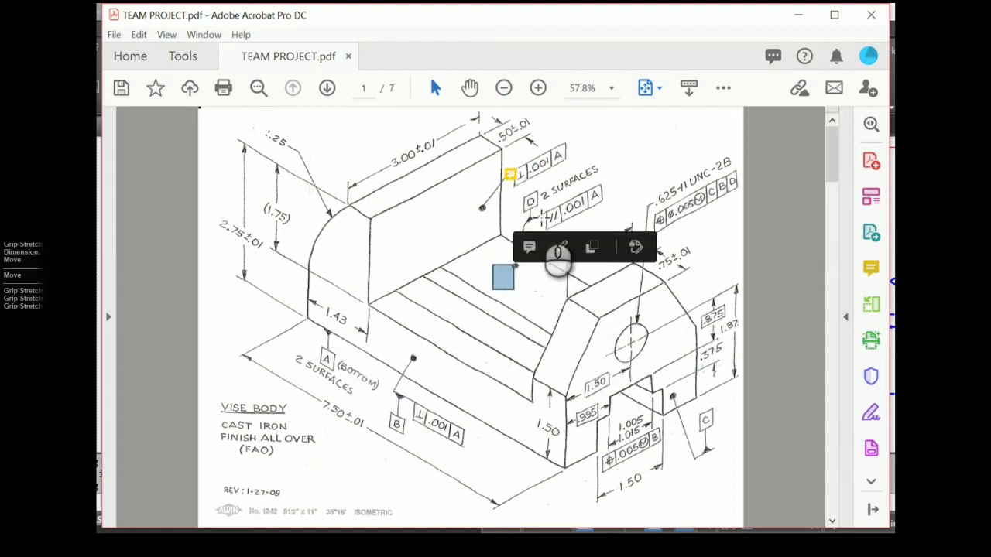
{"action": "left_click", "coordinate": [544, 208]}
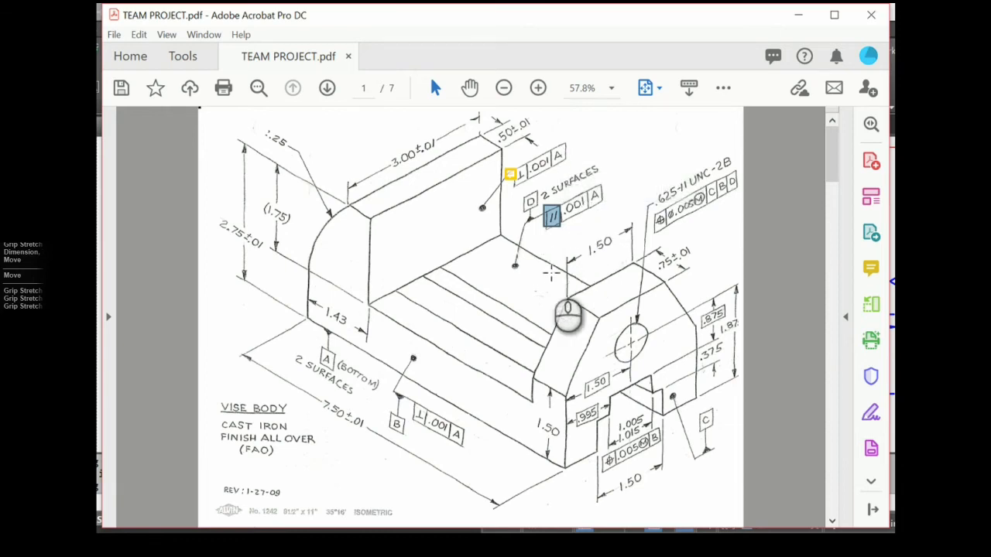
{"action": "left_click", "coordinate": [500, 280]}
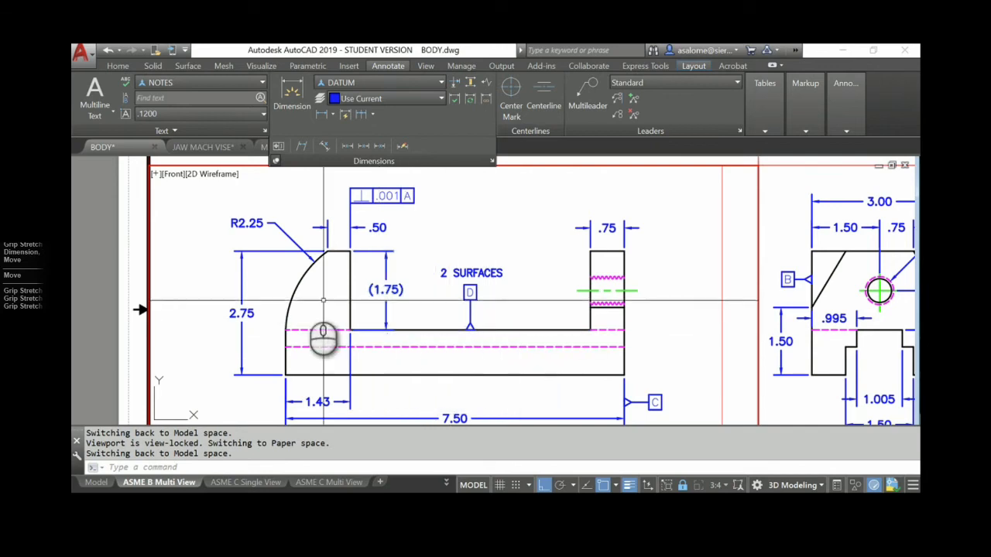
Step: In BODY.dwg, relocate the front view's 2.75 overall height dimension line to the right of the short jaw
{"action": "scroll", "coordinate": [279, 297], "scroll_direction": "up", "scroll_amount": 3}
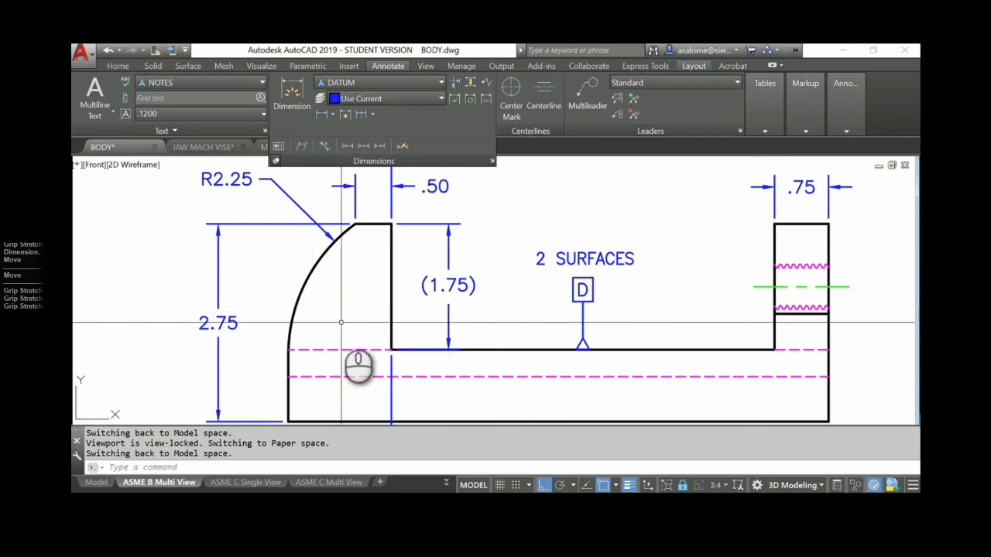
{"action": "scroll", "coordinate": [378, 287], "scroll_direction": "down", "scroll_amount": 2}
{"action": "middle_click_drag", "start_coordinate": [449, 305], "coordinate": [375, 307]}
{"action": "mouse_move", "coordinate": [391, 352]}
{"action": "middle_mouse_down"}
{"action": "mouse_move", "coordinate": [375, 360]}
{"action": "mouse_move", "coordinate": [376, 347]}
{"action": "middle_mouse_up"}
{"action": "double_click", "coordinate": [362, 344]}
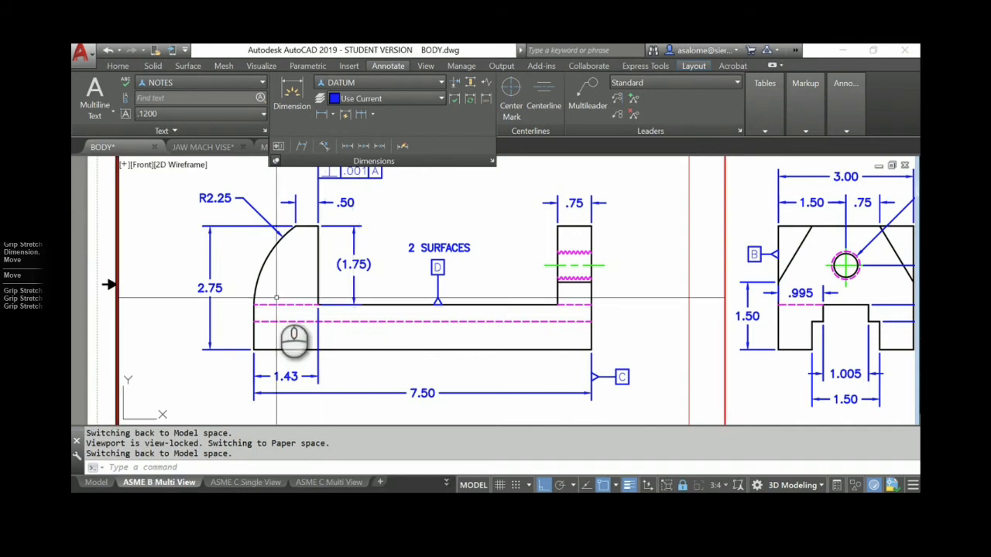
{"action": "left_click", "coordinate": [209, 271]}
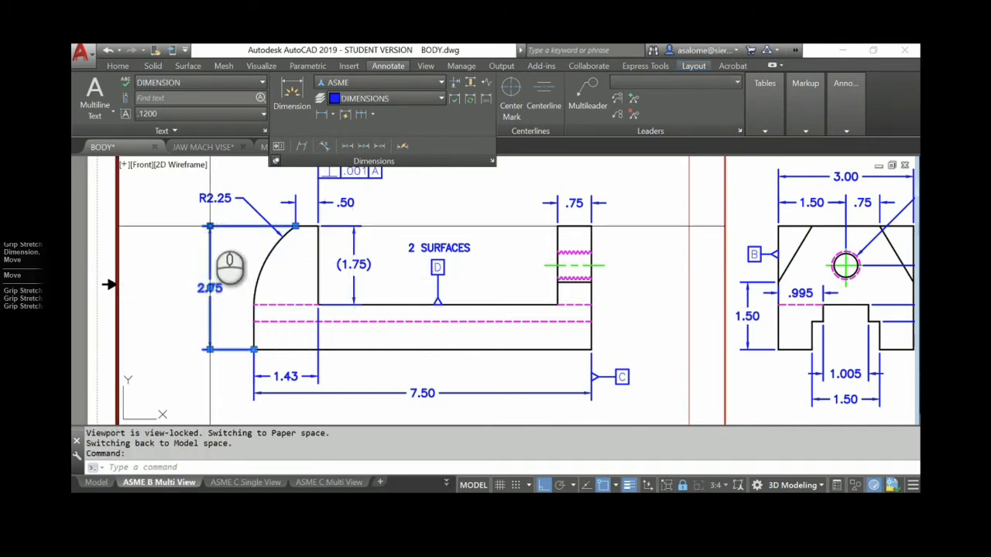
{"action": "left_click", "coordinate": [208, 227]}
{"action": "left_click", "coordinate": [643, 240]}
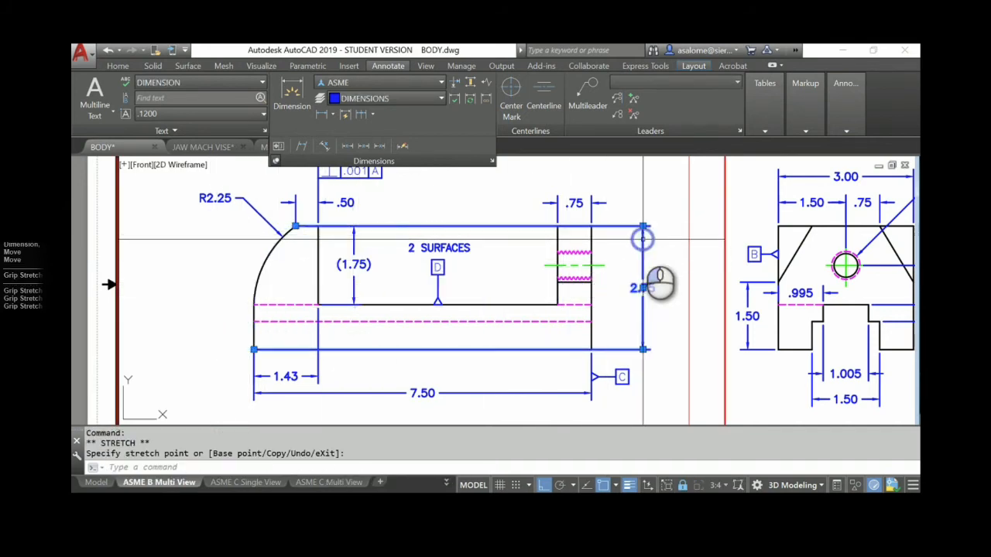
Step: Reattach both extension line origins of the 2.75 dimension to the top and bottom outer corners of the short jaw
{"action": "left_click", "coordinate": [587, 228]}
{"action": "left_click", "coordinate": [254, 350]}
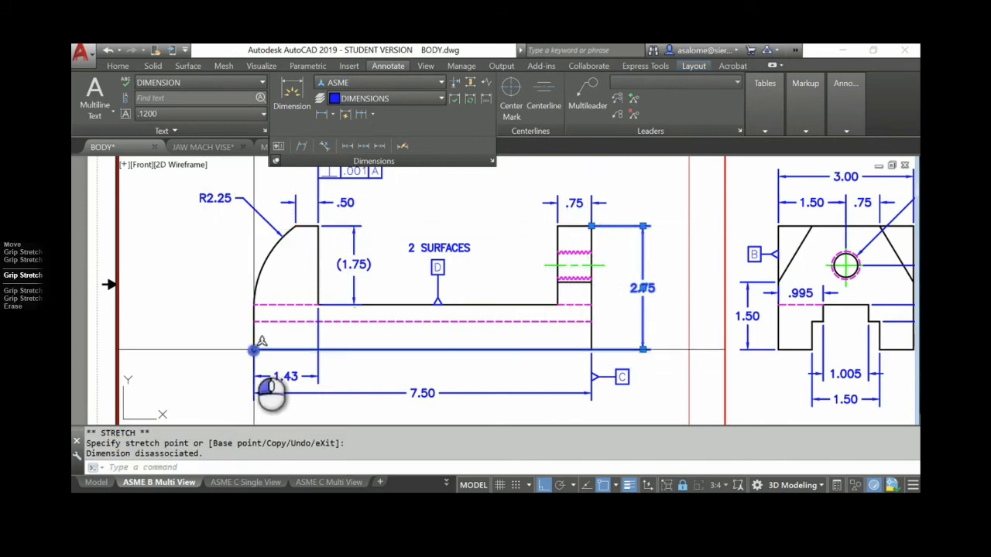
{"action": "left_click", "coordinate": [591, 350]}
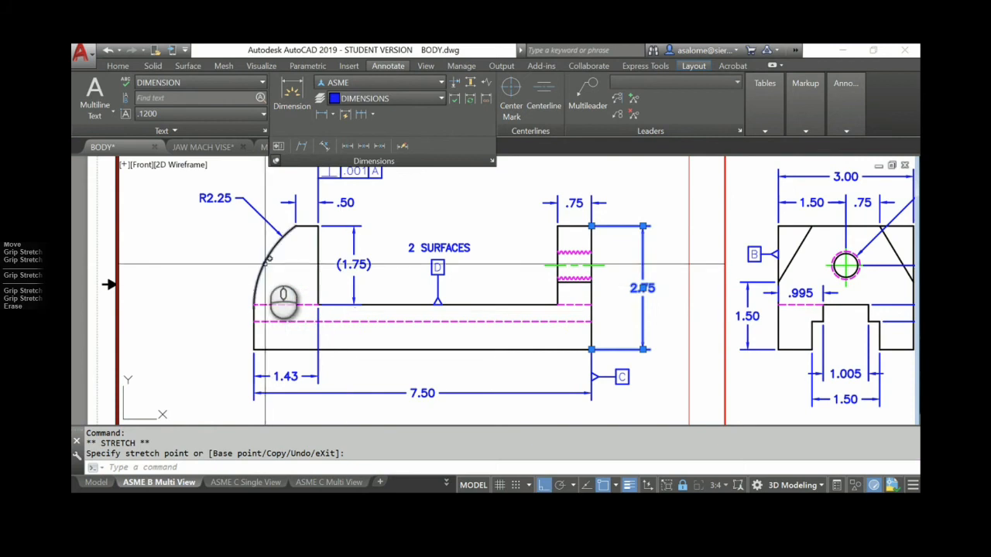
Step: Relocate the (1.75) reference dimension to the left of the curved jaw and reattach its upper extension line origin to the arc's upper end
{"action": "left_click", "coordinate": [354, 227]}
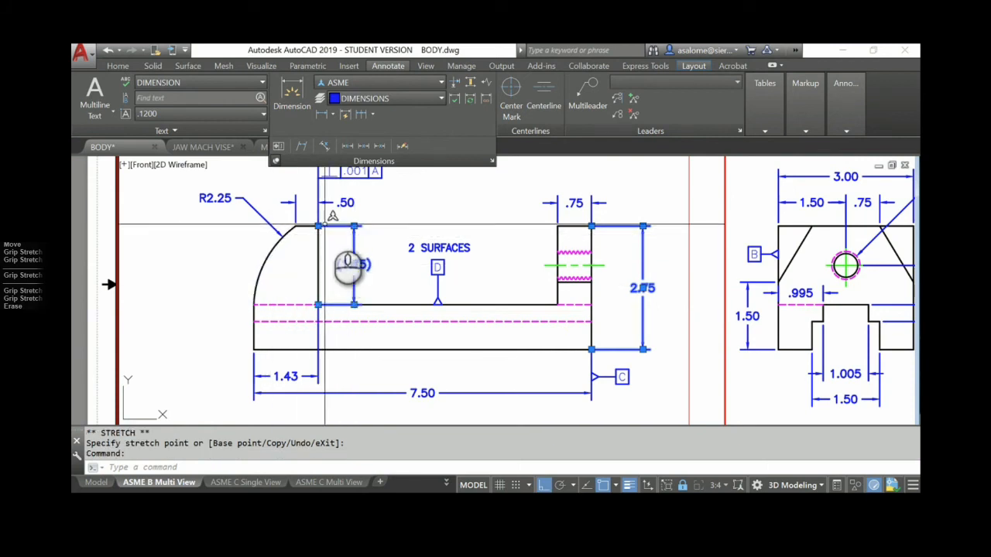
{"action": "left_click", "coordinate": [353, 226]}
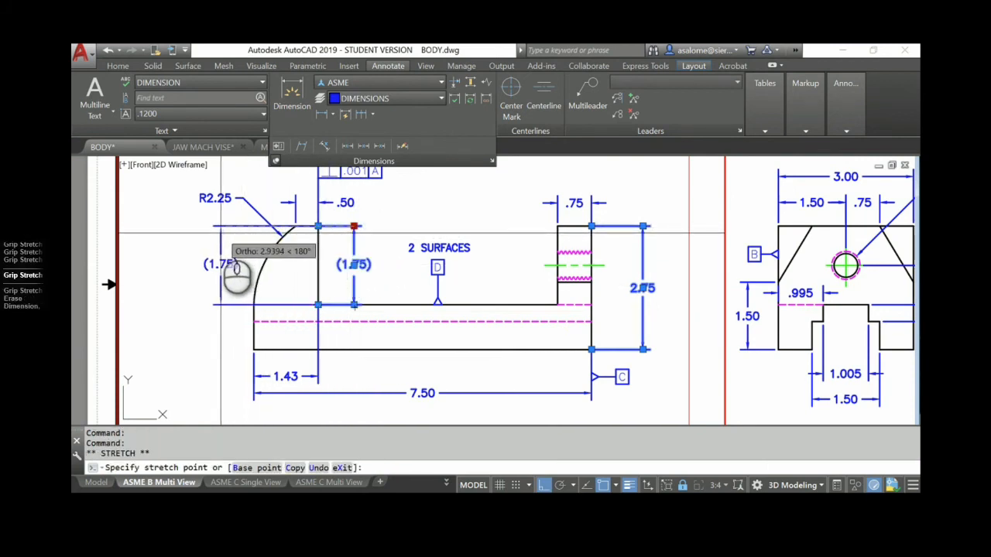
{"action": "left_click", "coordinate": [229, 265]}
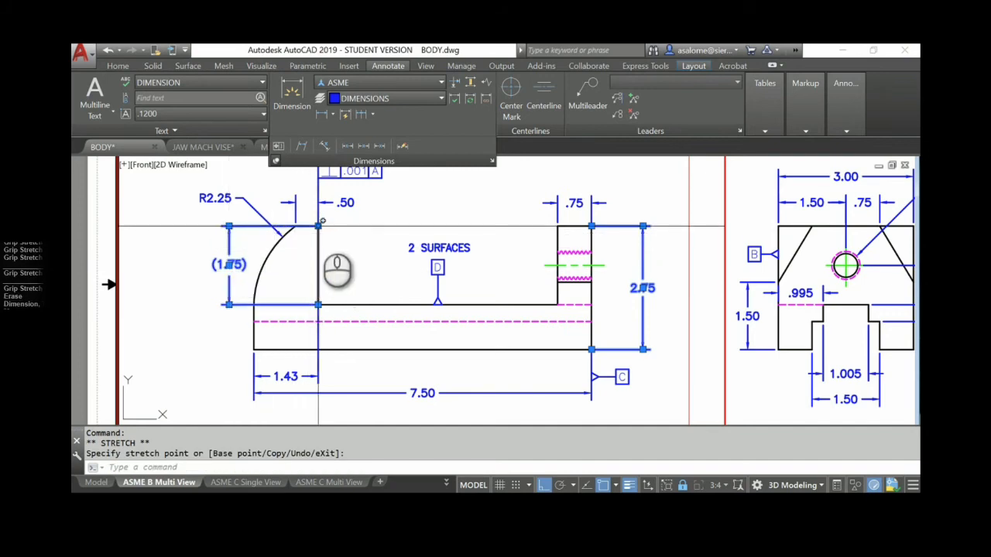
{"action": "left_click", "coordinate": [318, 226]}
{"action": "left_click", "coordinate": [295, 226]}
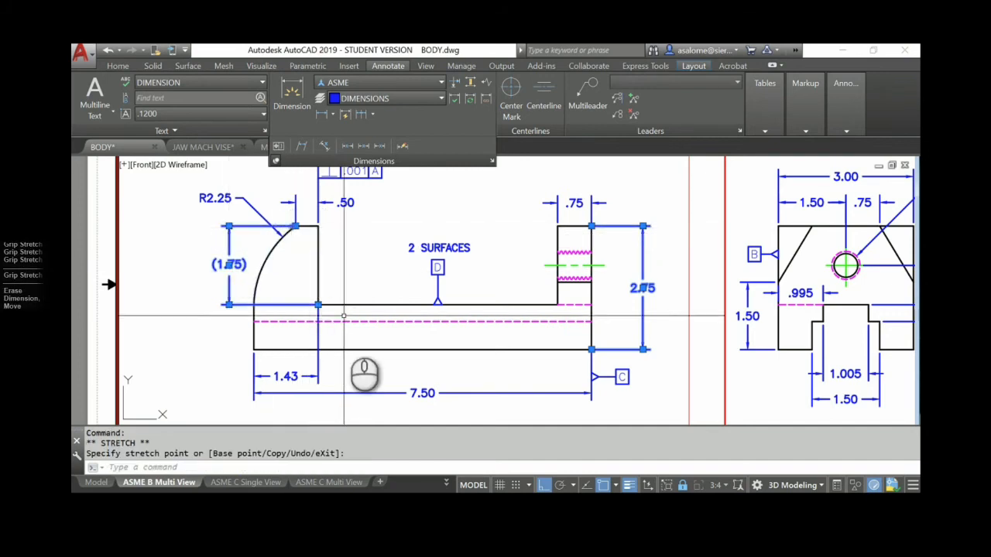
{"action": "key", "text": "Escape"}
Step: Erase the hidden line that overlaps the (1.75) dimension's lower extension line in the front view
{"action": "scroll", "coordinate": [313, 292], "scroll_direction": "up", "scroll_amount": 8}
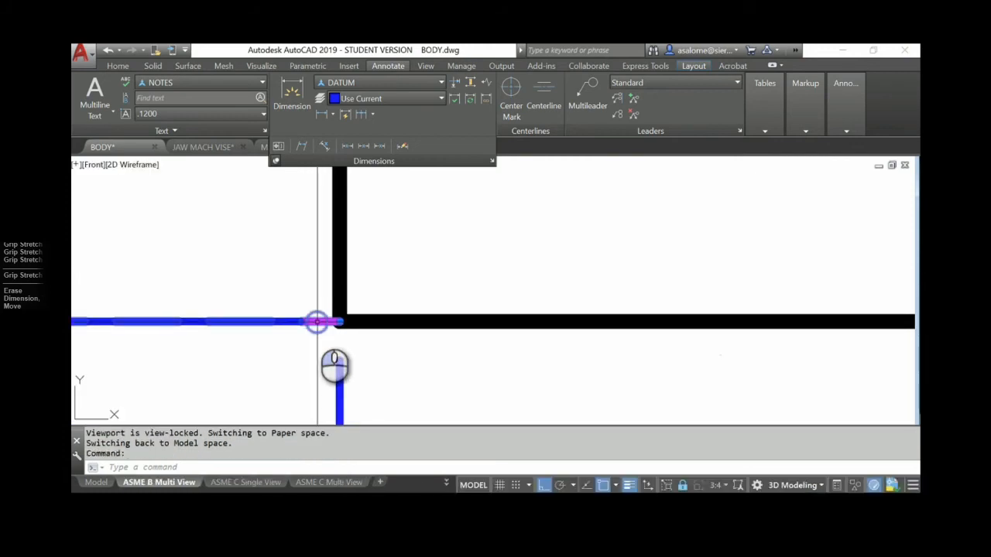
{"action": "key", "text": "Delete"}
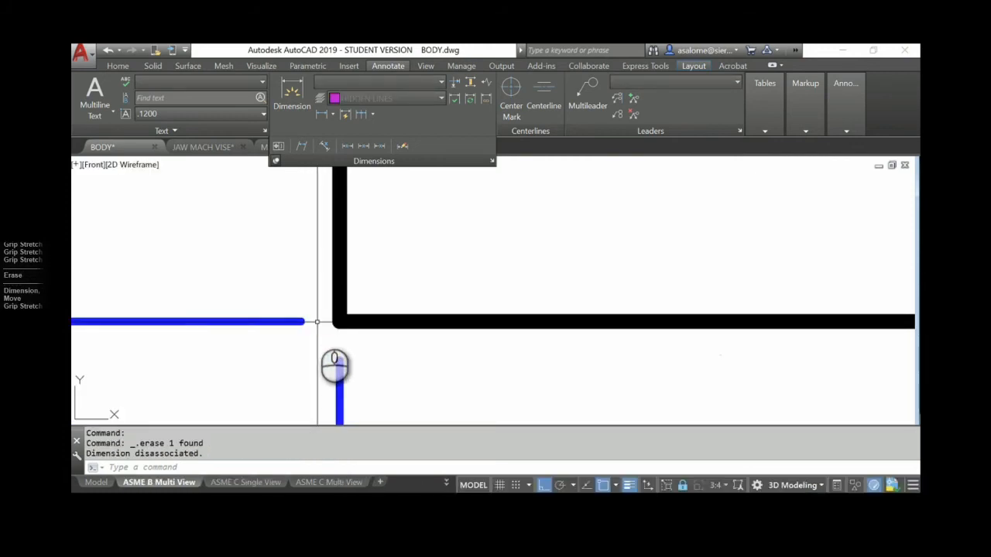
{"action": "scroll", "coordinate": [316, 322], "scroll_direction": "down", "scroll_amount": 5}
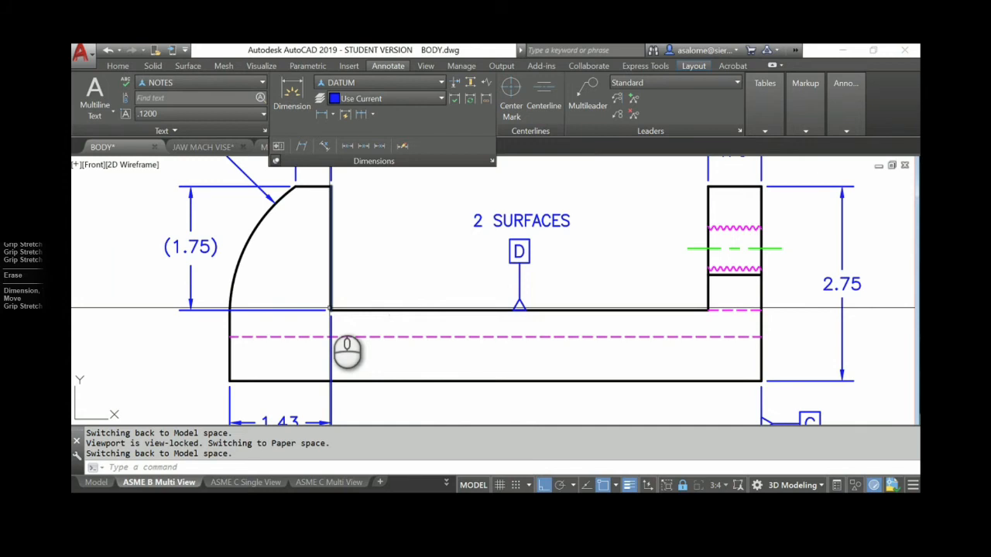
{"action": "scroll", "coordinate": [329, 308], "scroll_direction": "down", "scroll_amount": 2}
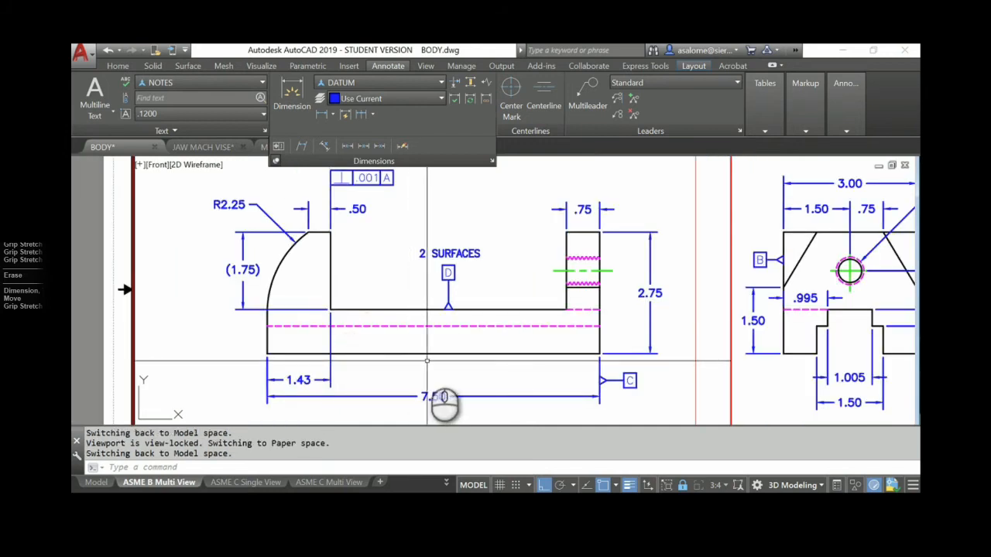
Step: Create a parallelism tolerance frame of .001 to datum A and place it to the left of the front view
{"action": "middle_click_drag", "start_coordinate": [188, 348], "coordinate": [417, 358]}
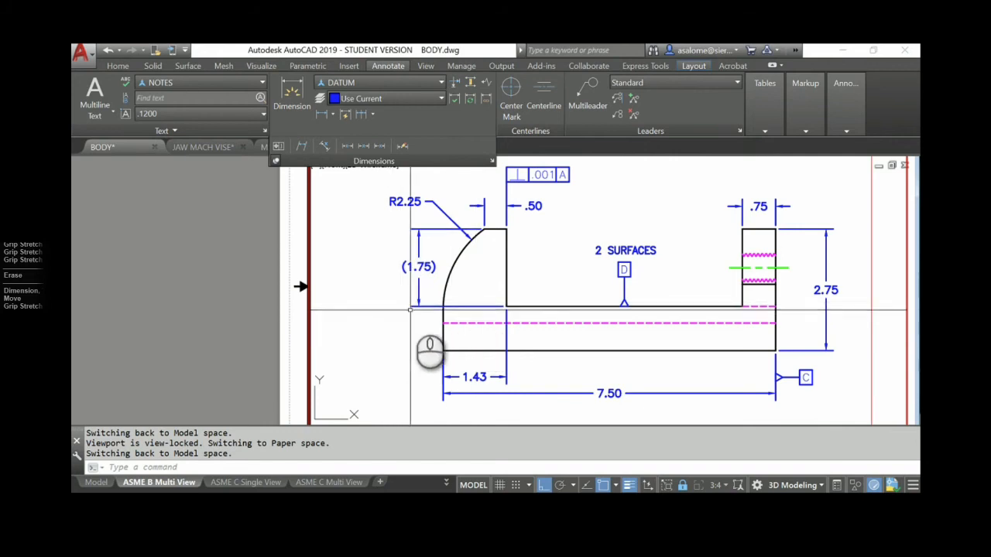
{"action": "left_click", "coordinate": [278, 146]}
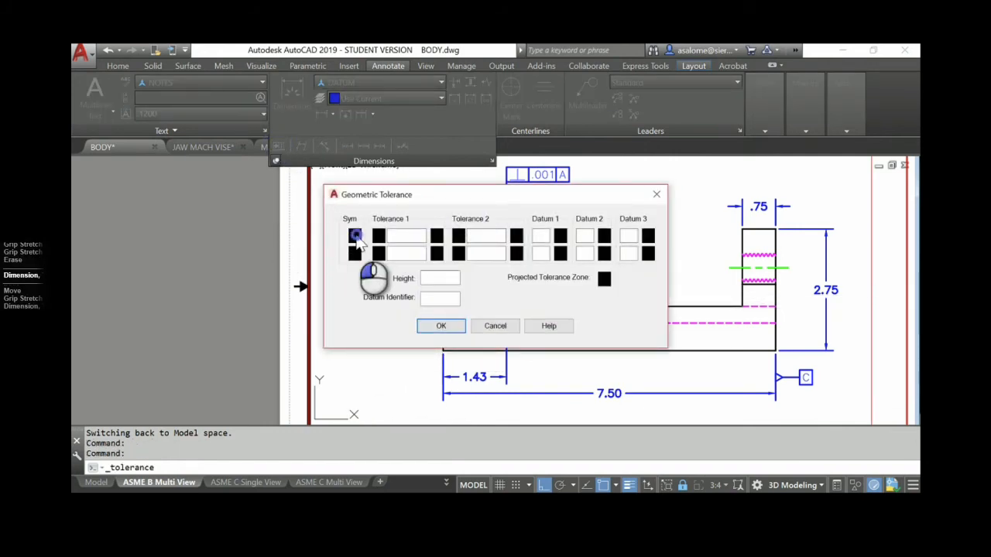
{"action": "left_click", "coordinate": [354, 235]}
{"action": "left_click", "coordinate": [521, 254]}
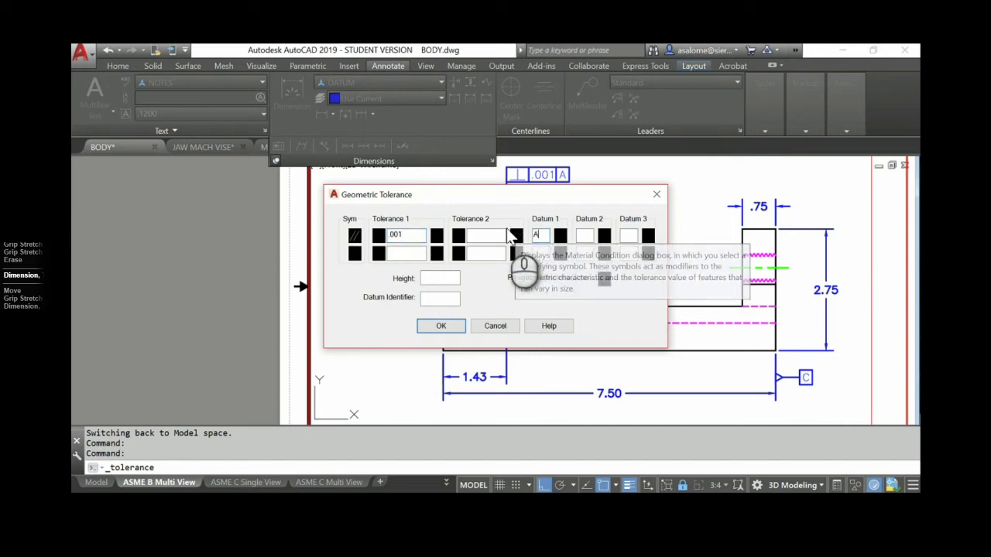
{"action": "left_click", "coordinate": [454, 331]}
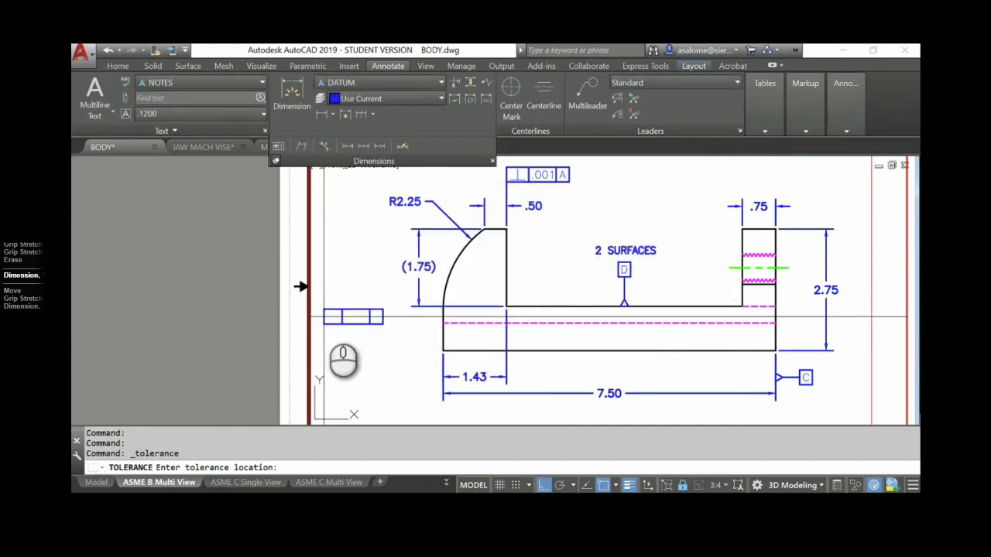
Step: Move the parallelism frame so its upper-right corner meets the left end of the (1.75) dimension's lower extension line
{"action": "type", "text": "m"}
{"action": "key", "text": "Return"}
{"action": "left_click", "coordinate": [398, 332]}
{"action": "key", "text": "Return"}
{"action": "left_click", "coordinate": [410, 329]}
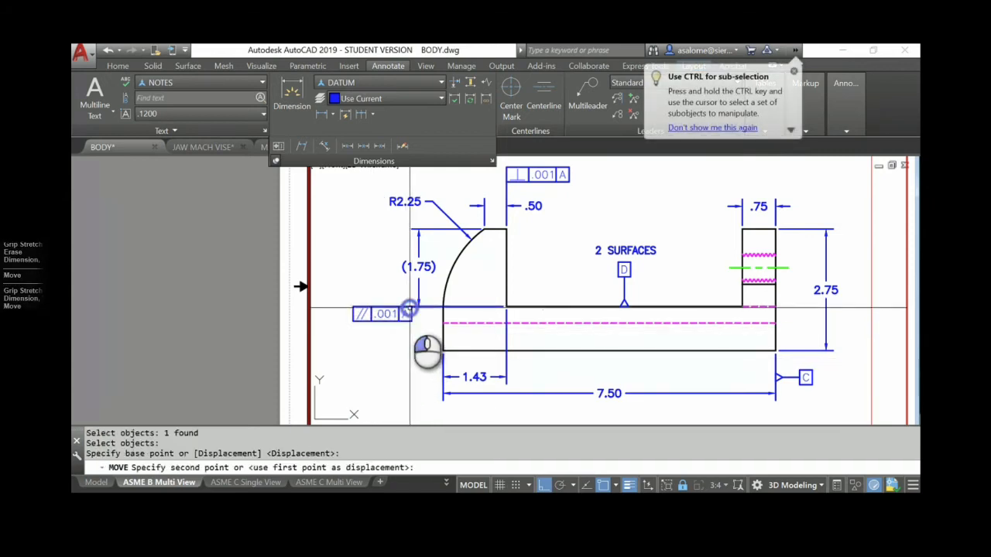
{"action": "left_click", "coordinate": [416, 313]}
{"action": "key", "text": "Escape"}
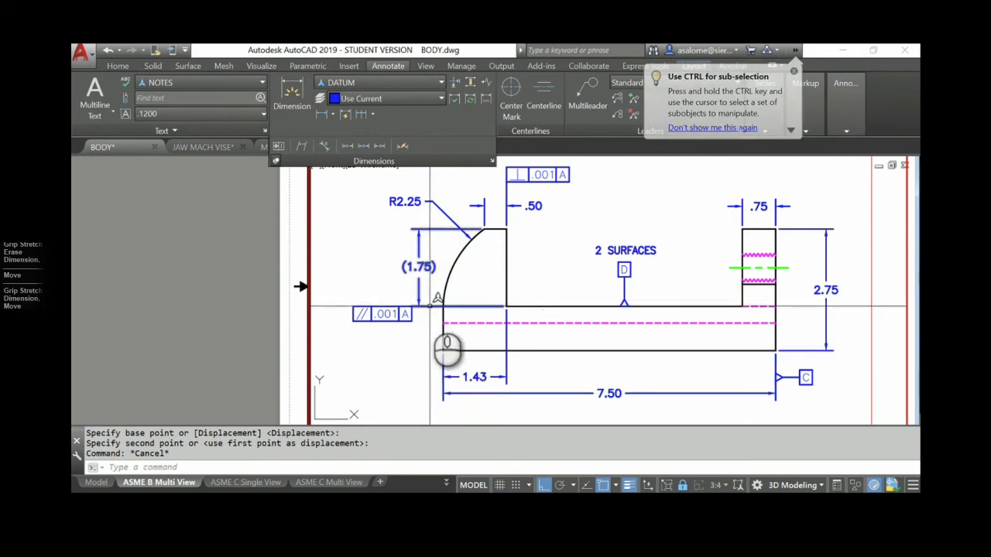
Step: Shift the parallelism frame slightly farther left and draw a line joining its upper-right corner to the extension line's end
{"action": "scroll", "coordinate": [409, 311], "scroll_direction": "up", "scroll_amount": 6}
{"action": "left_click", "coordinate": [420, 335]}
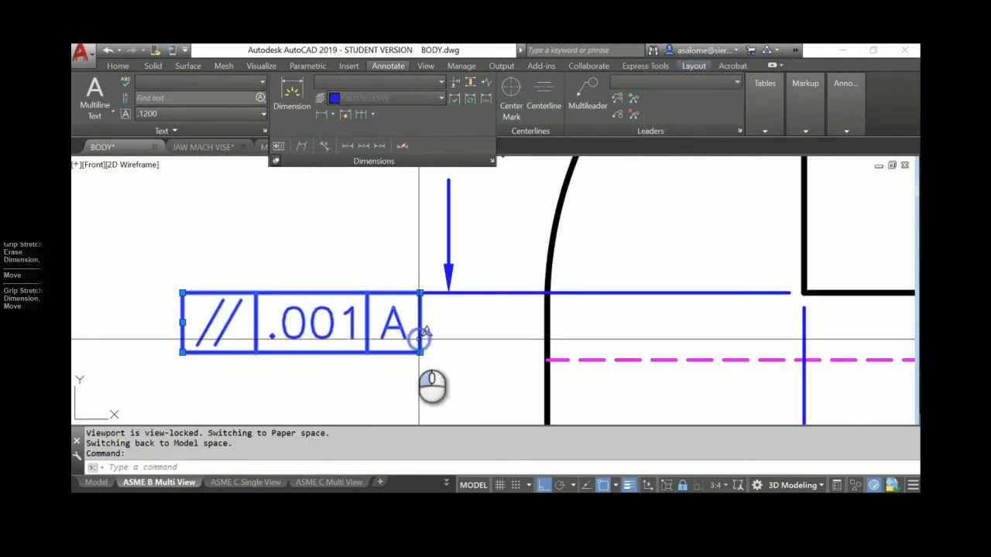
{"action": "left_click", "coordinate": [182, 322]}
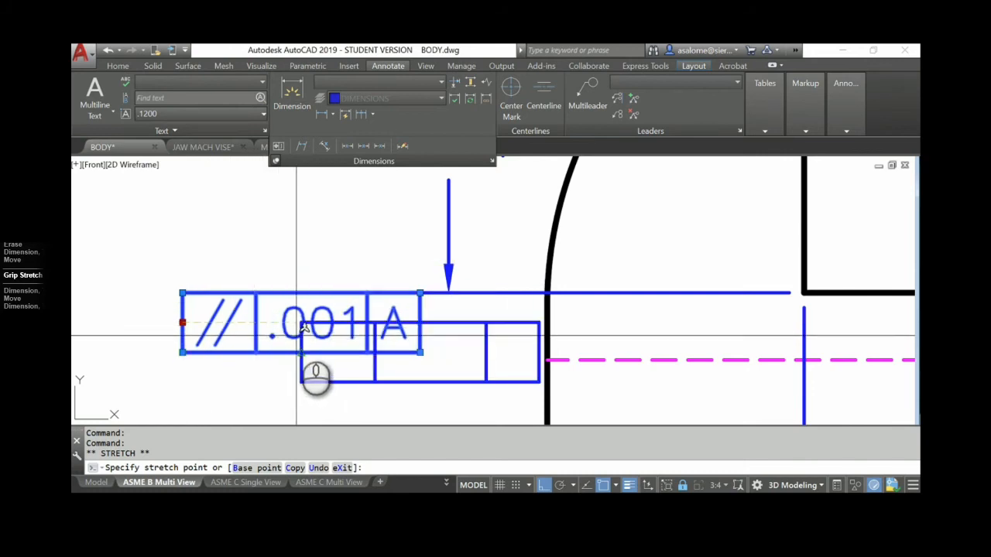
{"action": "left_click", "coordinate": [147, 317]}
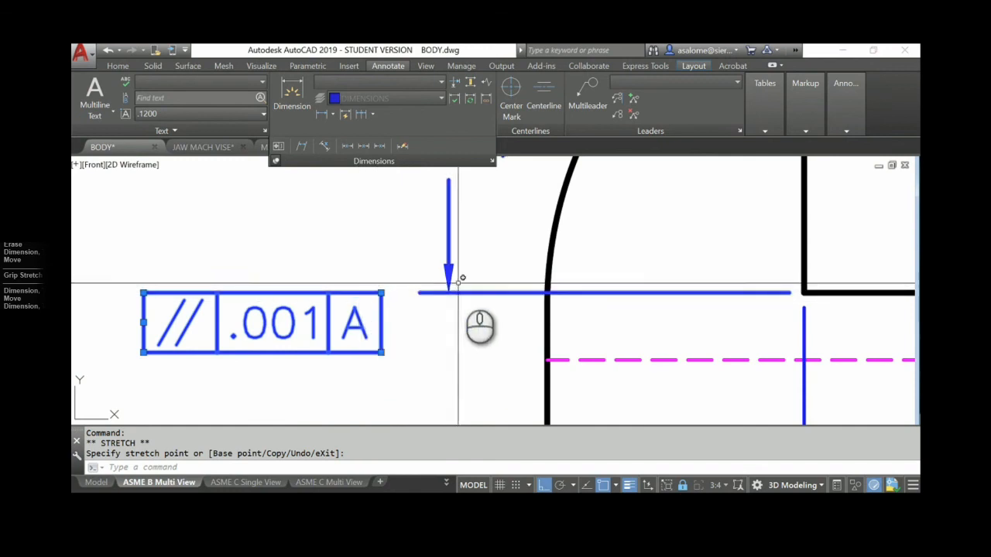
{"action": "type", "text": "L"}
{"action": "key", "text": "Return"}
{"action": "left_click", "coordinate": [418, 293]}
{"action": "key", "text": "Escape"}
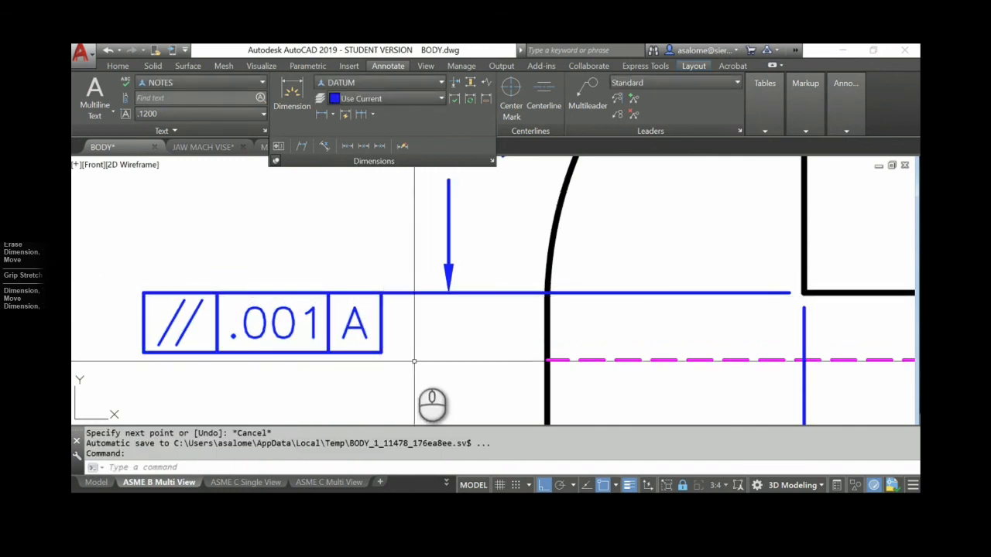
Step: Switch to TEAM PROJECT.pdf and examine the perpendicularity callout beside datum B on the vise body's side face
{"action": "scroll", "coordinate": [473, 399], "scroll_direction": "down", "scroll_amount": 4}
{"action": "scroll", "coordinate": [457, 353], "scroll_direction": "down", "scroll_amount": 4}
{"action": "middle_click_drag", "start_coordinate": [555, 338], "coordinate": [480, 310]}
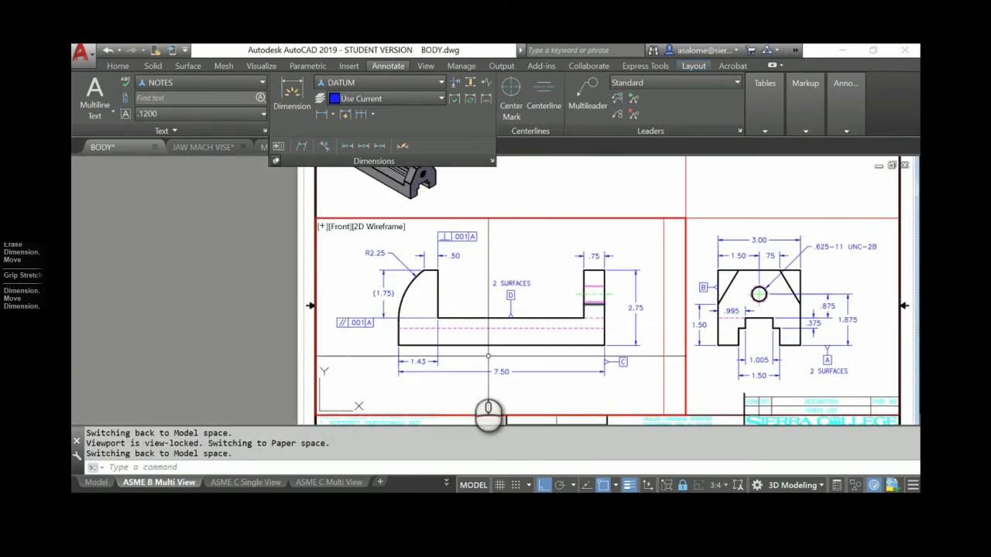
{"action": "left_click", "coordinate": [462, 504]}
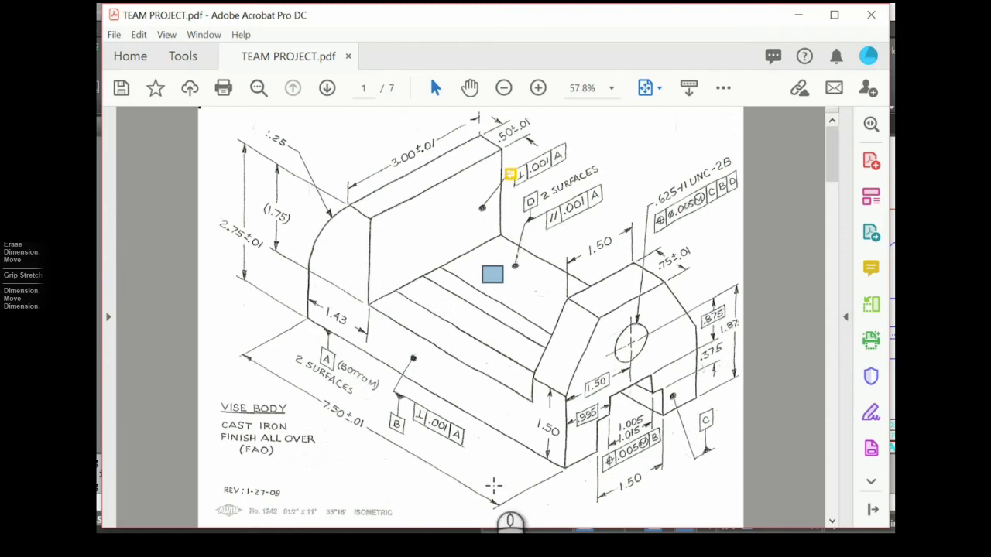
{"action": "left_click_drag", "start_coordinate": [408, 399], "coordinate": [430, 428]}
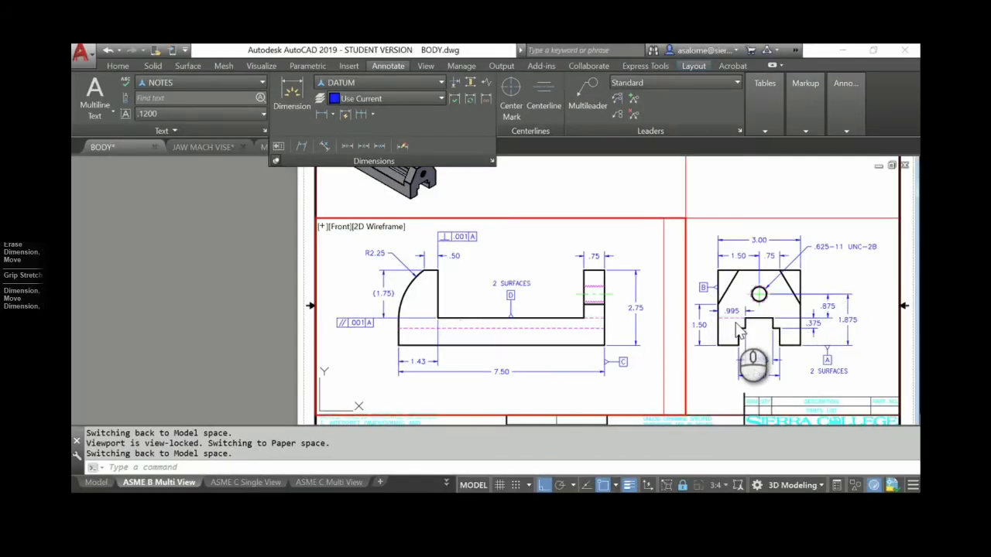
{"action": "scroll", "coordinate": [726, 245], "scroll_direction": "up", "scroll_amount": 5}
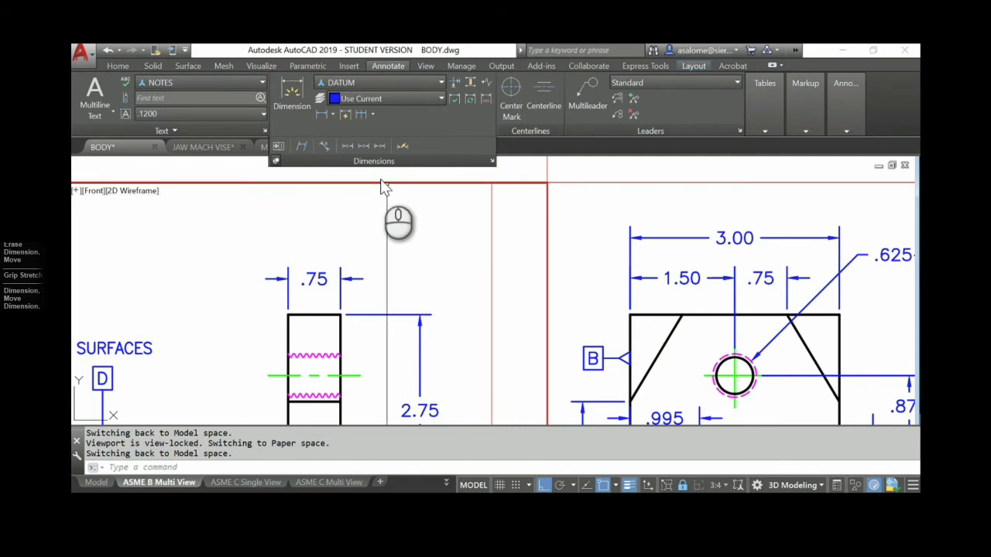
{"action": "left_click", "coordinate": [279, 146]}
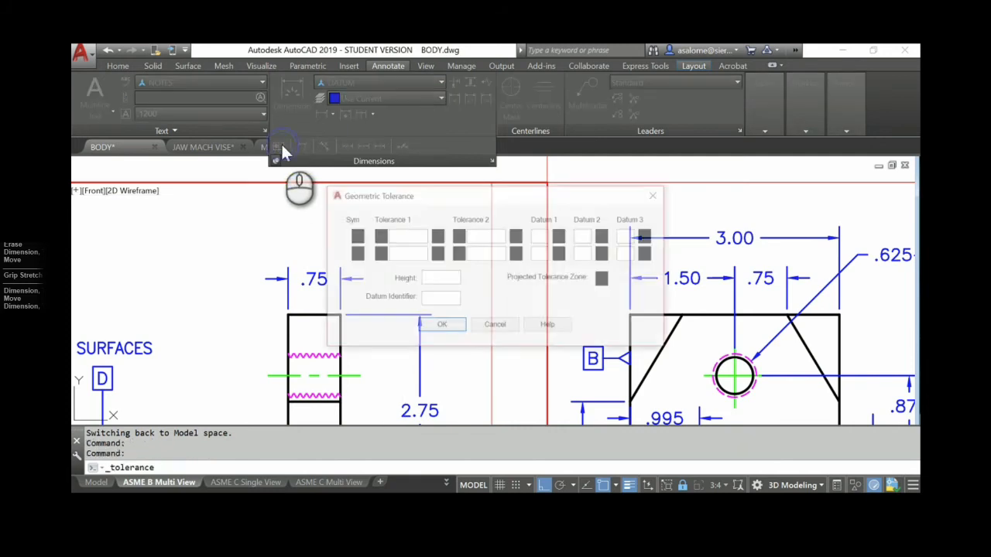
{"action": "left_click", "coordinate": [354, 236]}
{"action": "left_click", "coordinate": [545, 252]}
{"action": "left_click", "coordinate": [400, 236]}
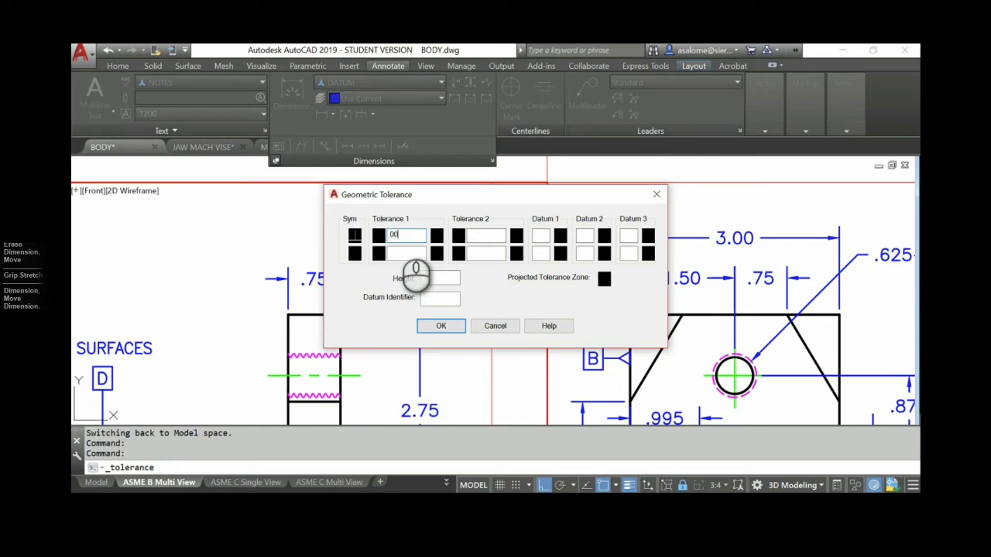
{"action": "left_click", "coordinate": [540, 238]}
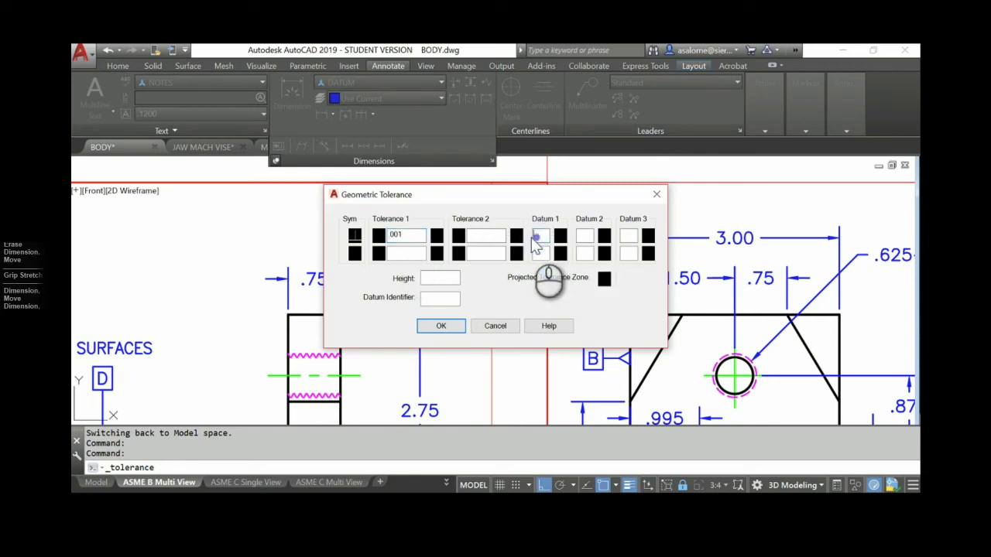
{"action": "left_click", "coordinate": [441, 325]}
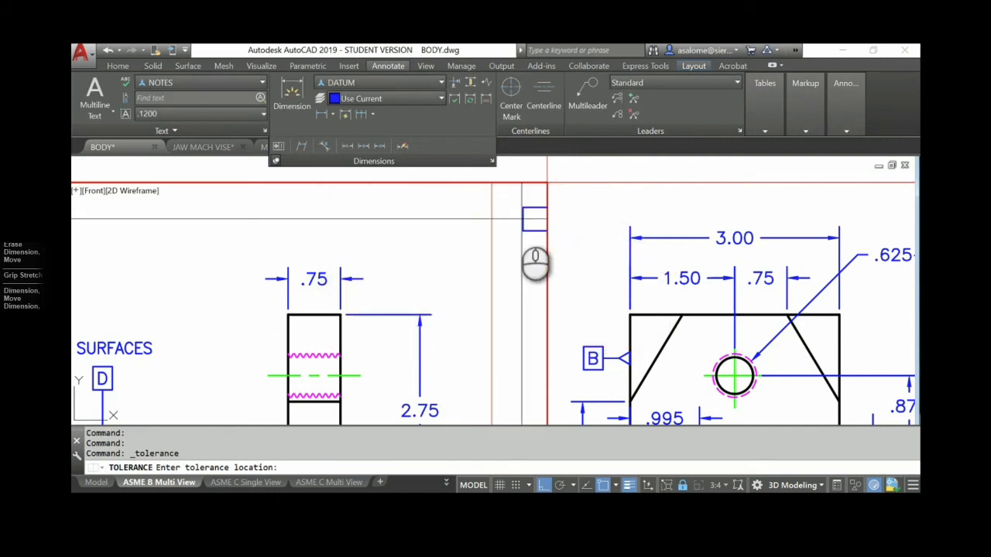
{"action": "key", "text": "Escape"}
Step: In the right view's viewport, create a perpendicularity frame of .001 to datum A and place it left of the 3.00 dimension
{"action": "left_click", "coordinate": [622, 209]}
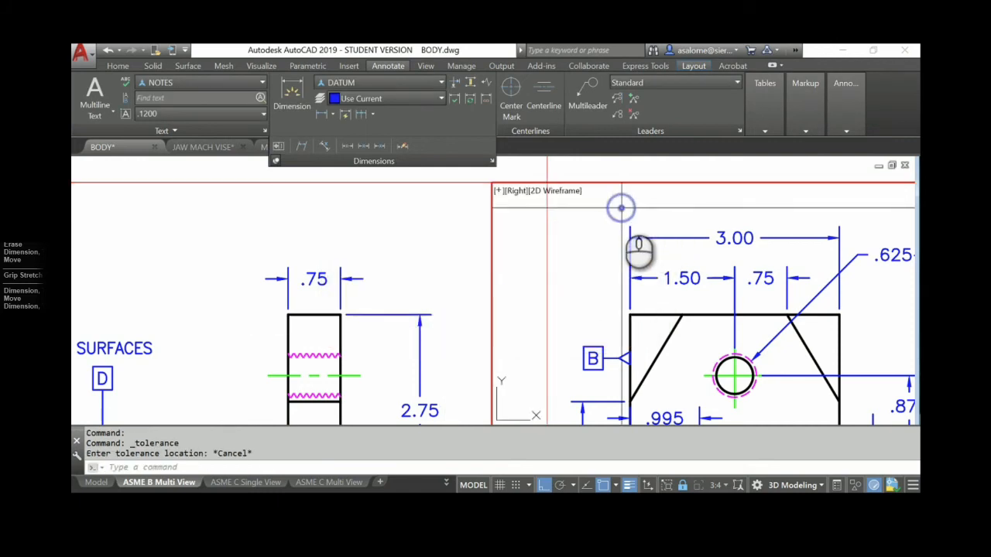
{"action": "left_click", "coordinate": [279, 145]}
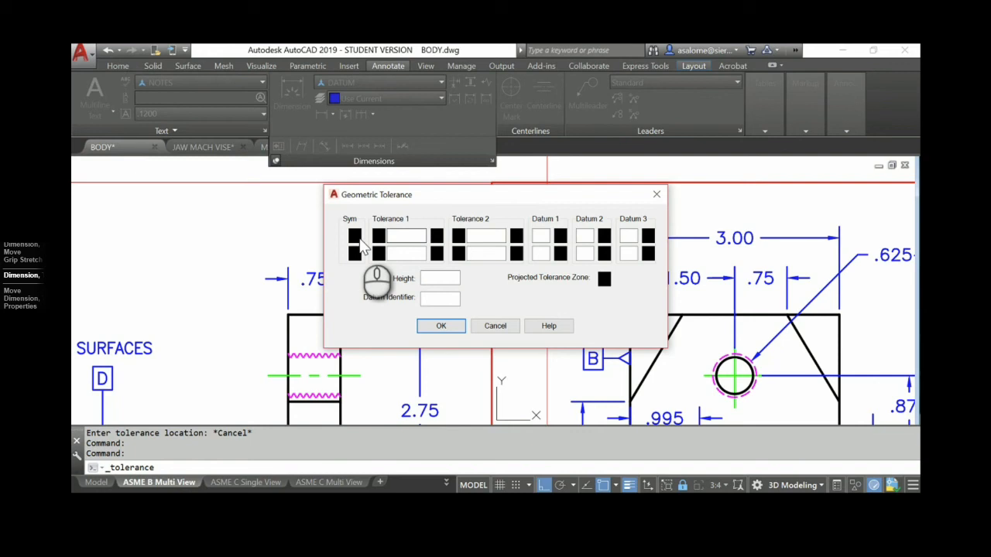
{"action": "left_click", "coordinate": [354, 236]}
{"action": "left_click", "coordinate": [544, 257]}
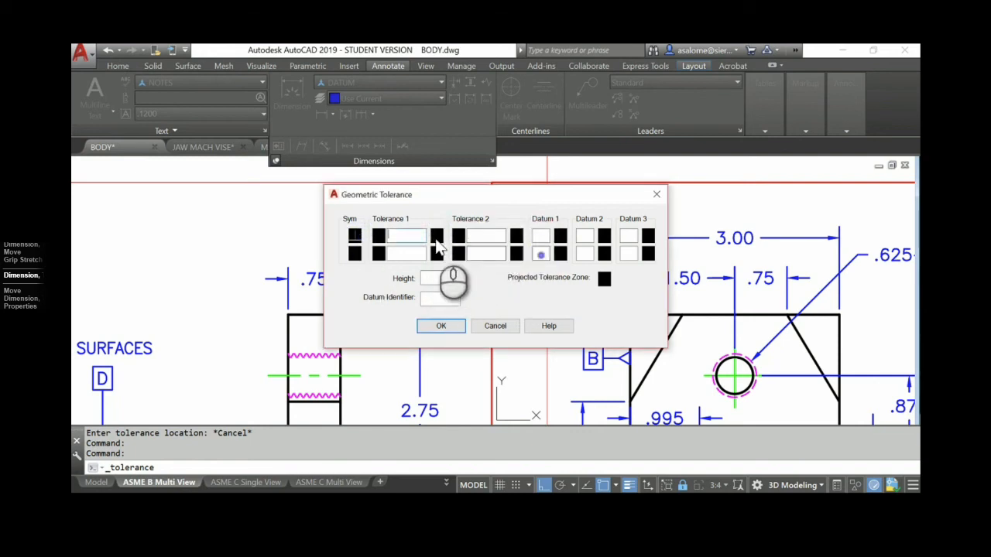
{"action": "type", "text": ".001"}
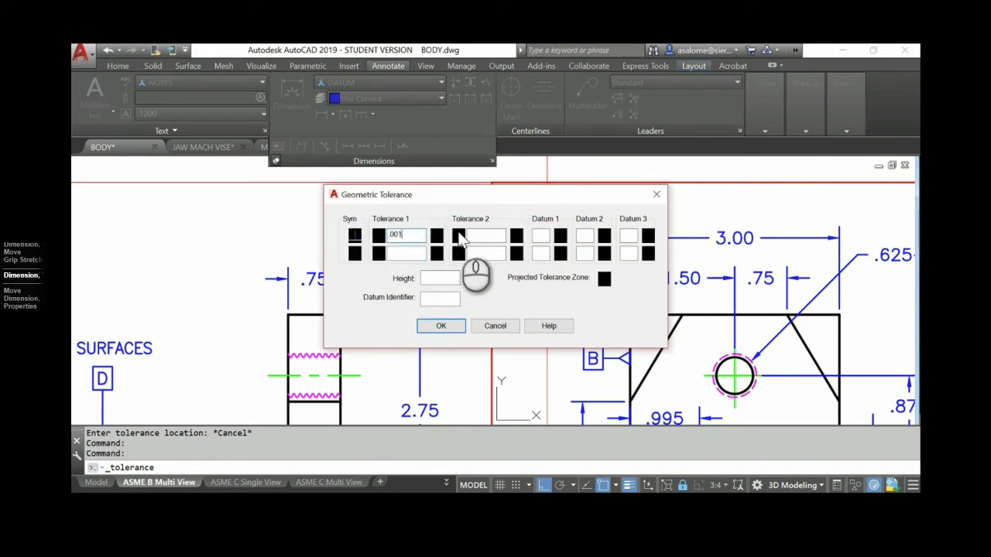
{"action": "left_click", "coordinate": [543, 236]}
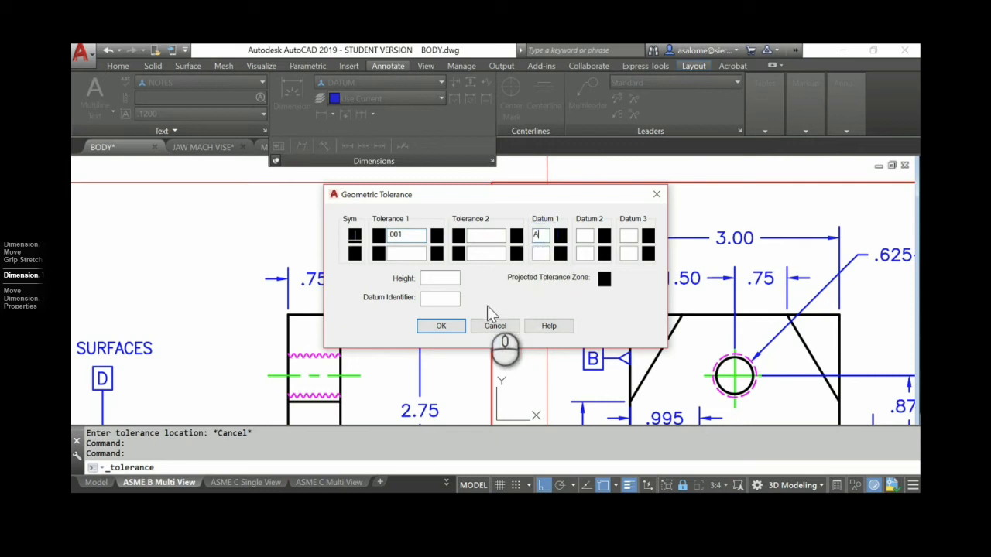
{"action": "left_click", "coordinate": [441, 326]}
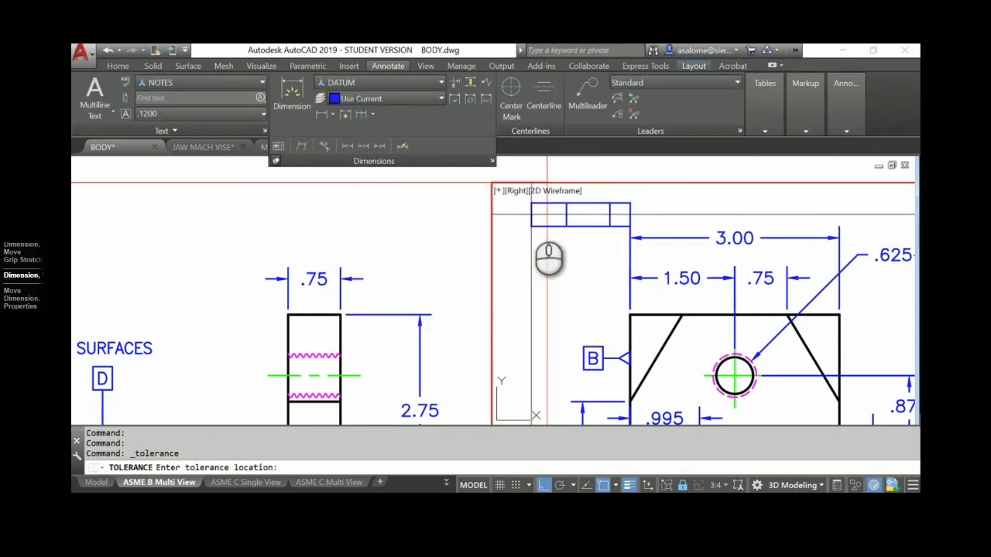
{"action": "left_click", "coordinate": [533, 206]}
Step: Move the perpendicularity frame so its lower-right corner meets the upper end of the 3.00 dimension's left extension line
{"action": "type", "text": "M"}
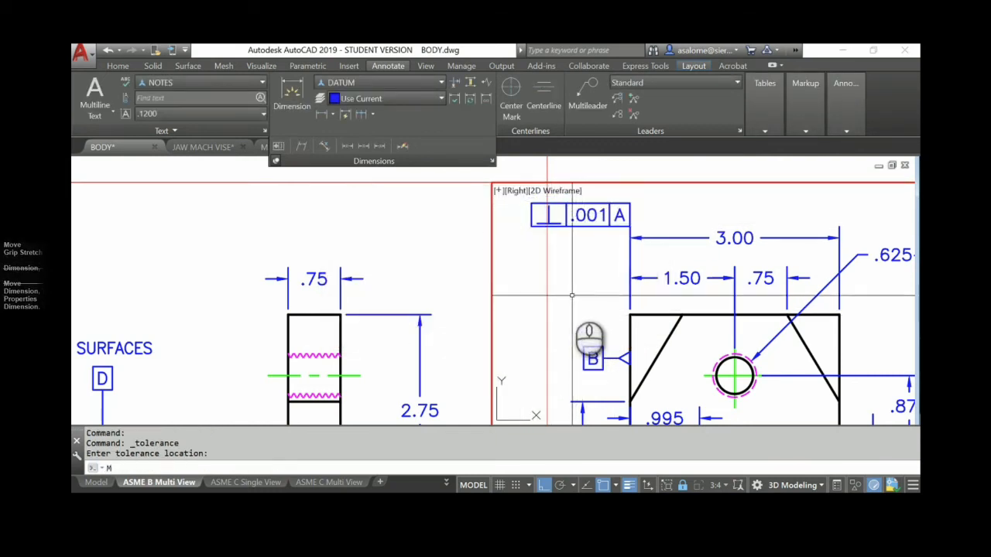
{"action": "key", "text": "Return"}
{"action": "left_click", "coordinate": [611, 218]}
{"action": "key", "text": "Return"}
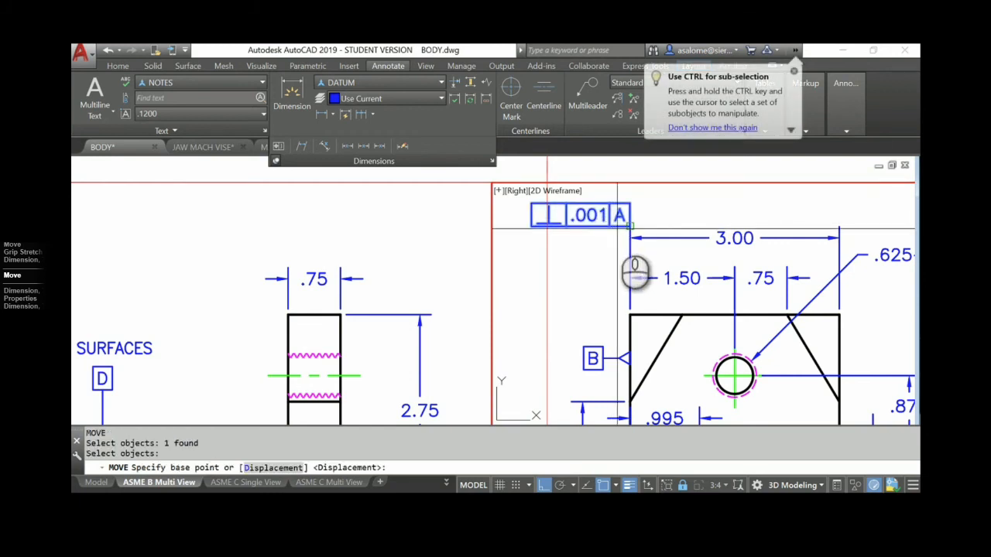
{"action": "left_click", "coordinate": [630, 219]}
{"action": "left_click", "coordinate": [638, 220]}
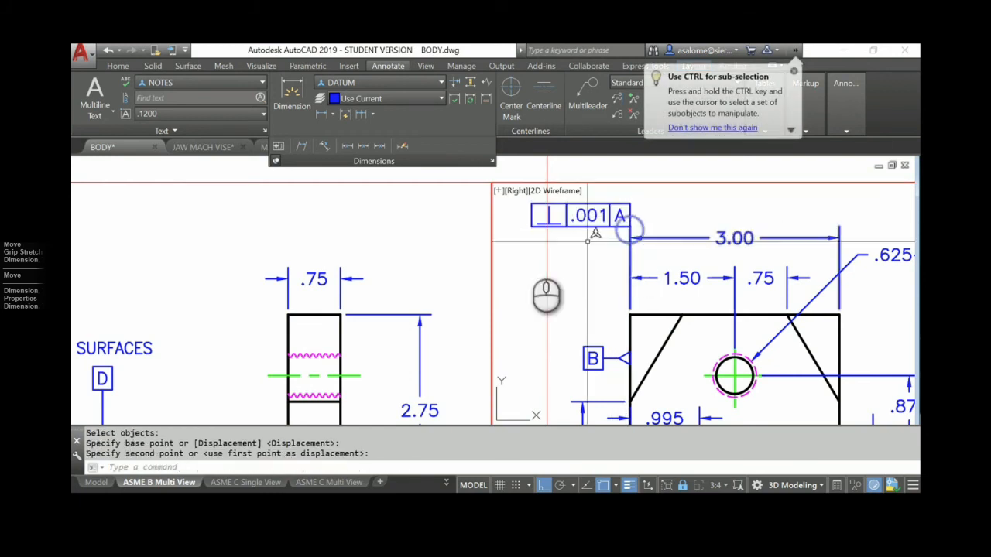
{"action": "key", "text": "Escape"}
{"action": "key", "text": "Escape"}
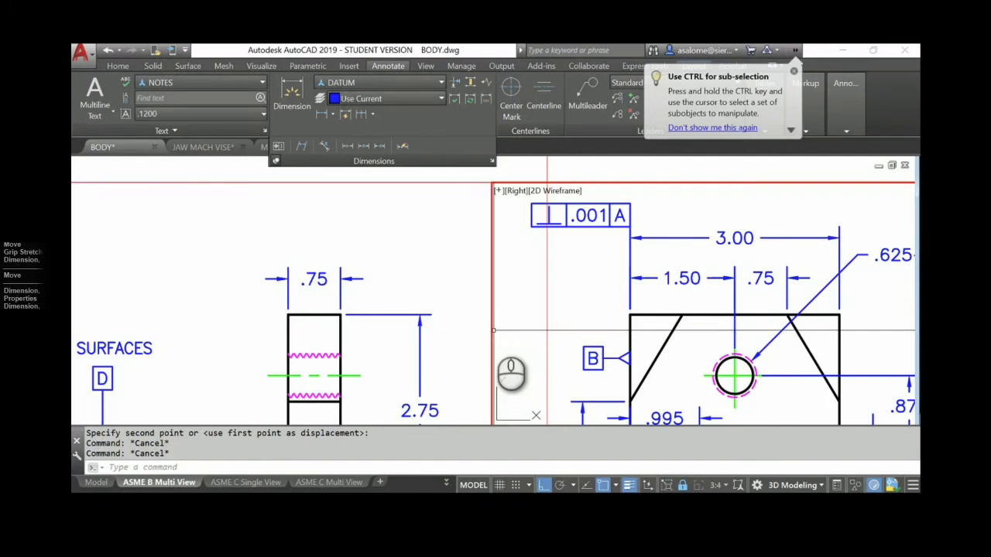
{"action": "scroll", "coordinate": [548, 329], "scroll_direction": "down", "scroll_amount": 3}
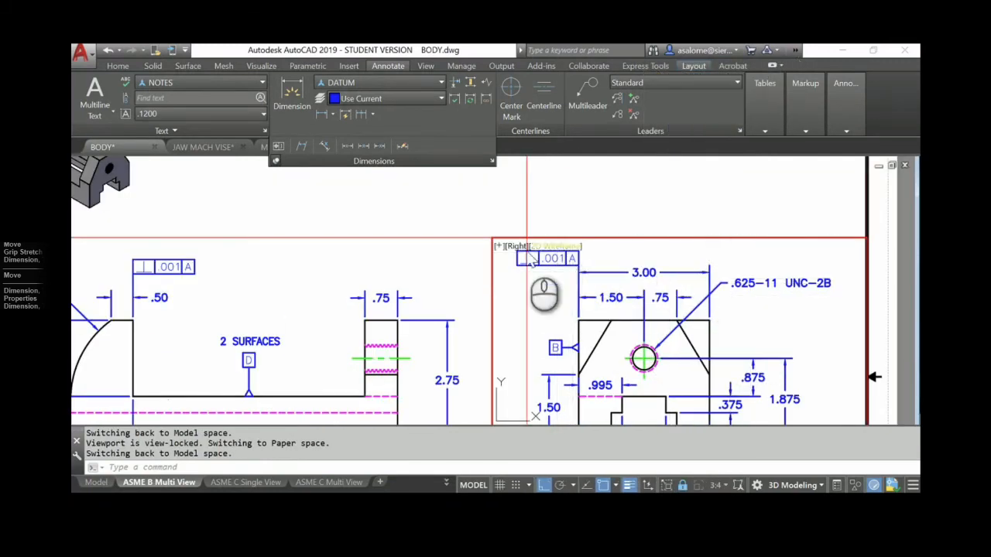
{"action": "scroll", "coordinate": [628, 376], "scroll_direction": "down", "scroll_amount": 3}
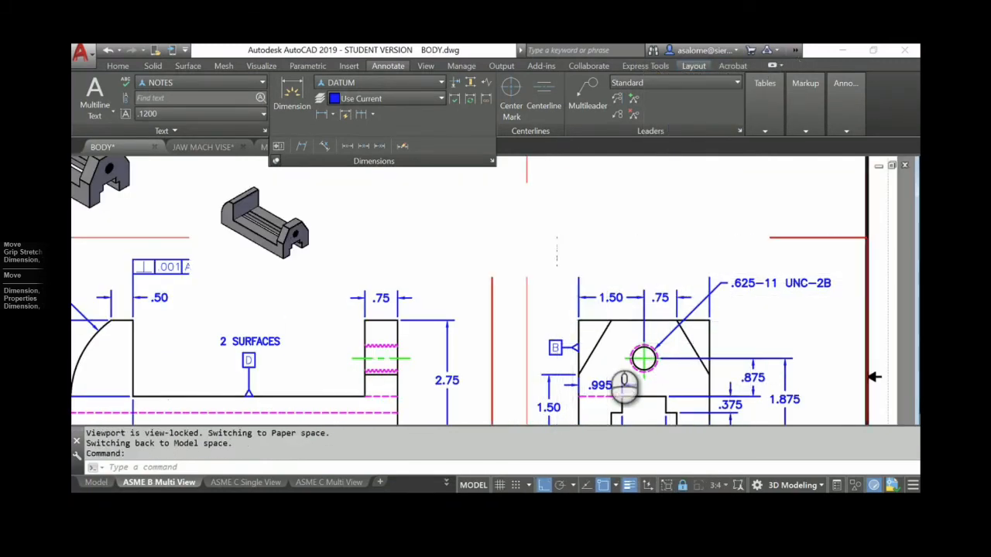
{"action": "middle_click_drag", "start_coordinate": [588, 350], "coordinate": [589, 275]}
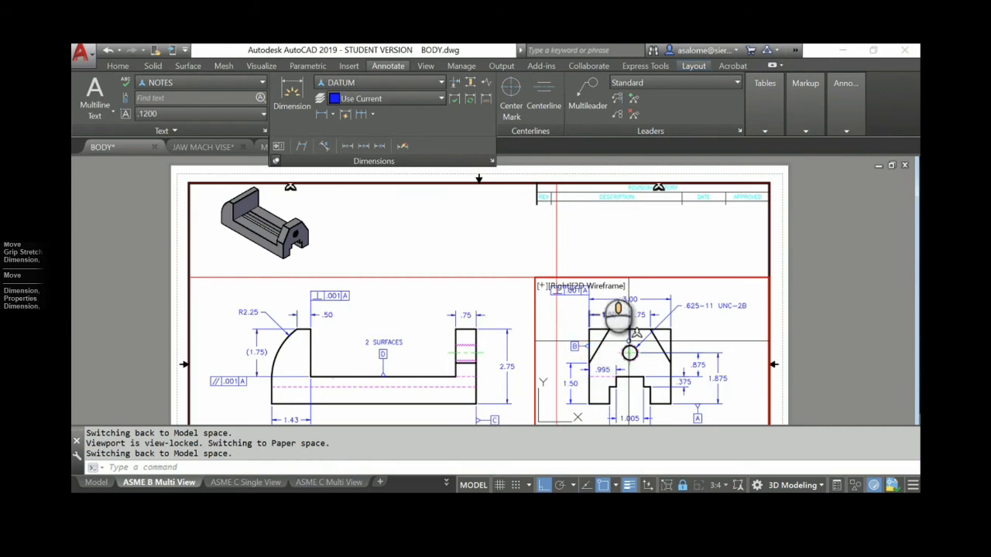
{"action": "middle_click_drag", "start_coordinate": [633, 329], "coordinate": [645, 252]}
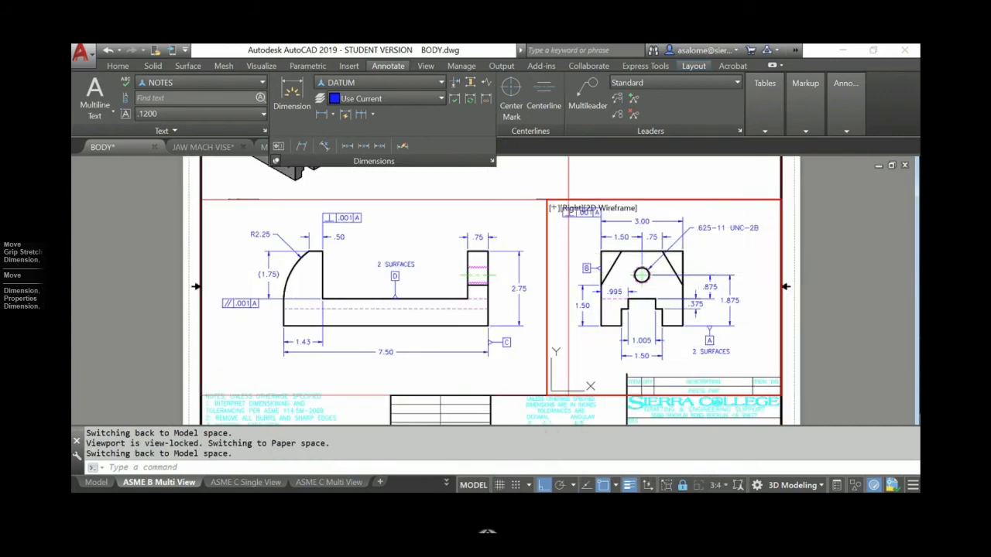
Step: Switch to TEAM PROJECT.pdf and examine the position tolerance callouts for the threaded hole and the bottom slot
{"action": "key", "text": "alt+Tab"}
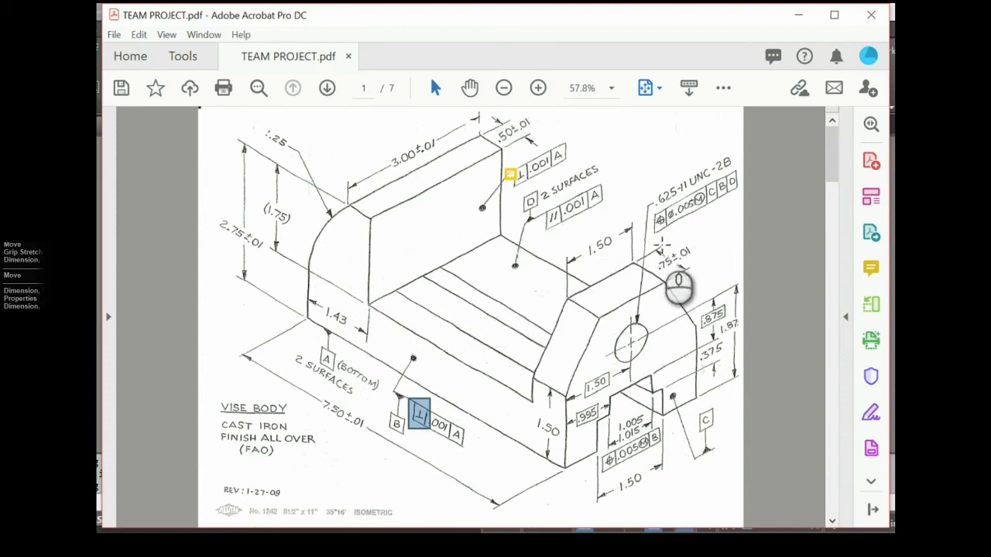
{"action": "left_click_drag", "start_coordinate": [655, 235], "coordinate": [731, 176]}
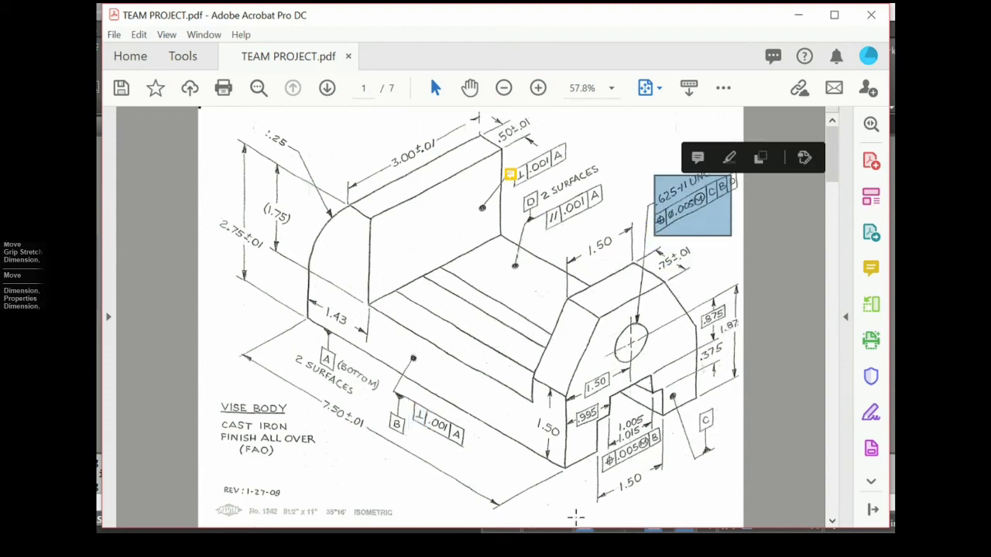
{"action": "left_click_drag", "start_coordinate": [609, 482], "coordinate": [674, 416]}
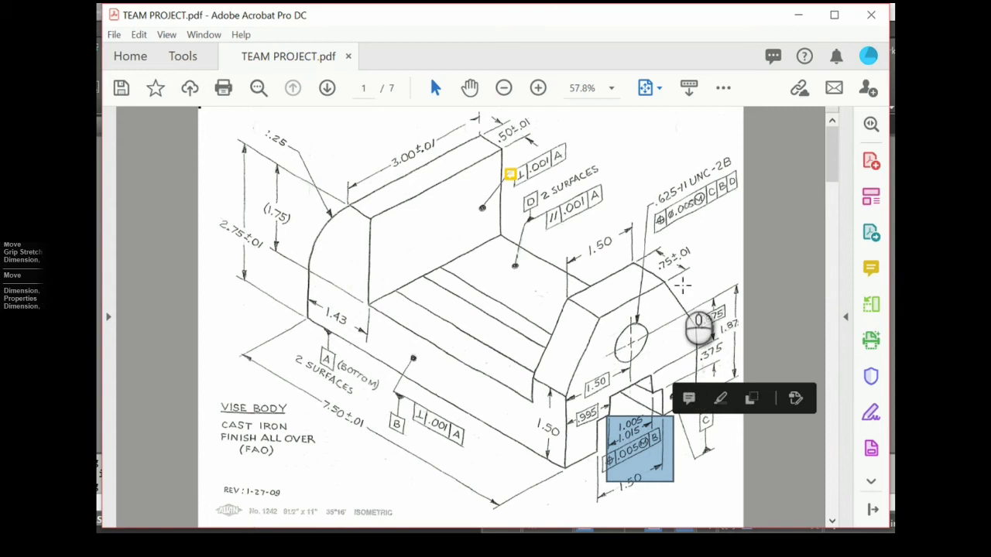
{"action": "left_click_drag", "start_coordinate": [654, 232], "coordinate": [708, 192]}
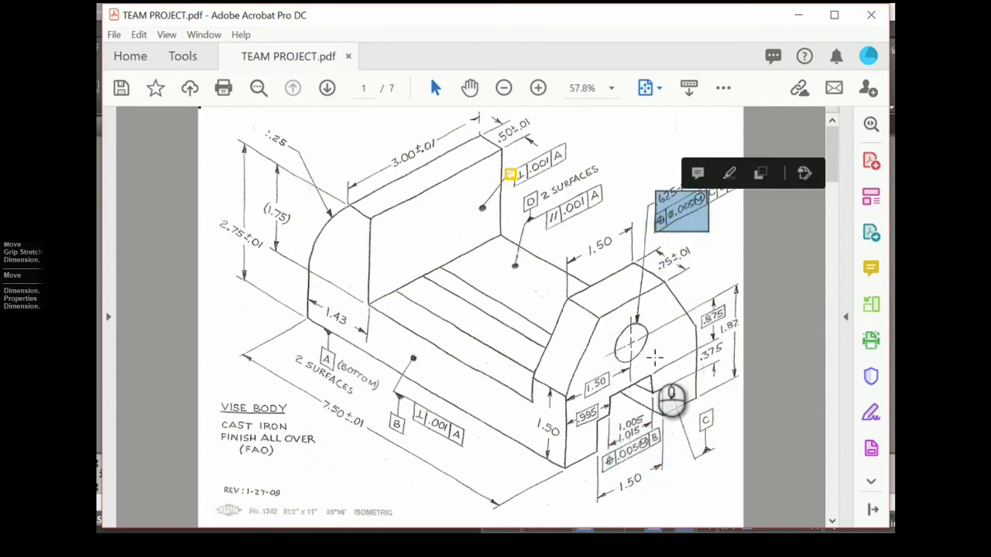
{"action": "left_click_drag", "start_coordinate": [597, 470], "coordinate": [648, 443]}
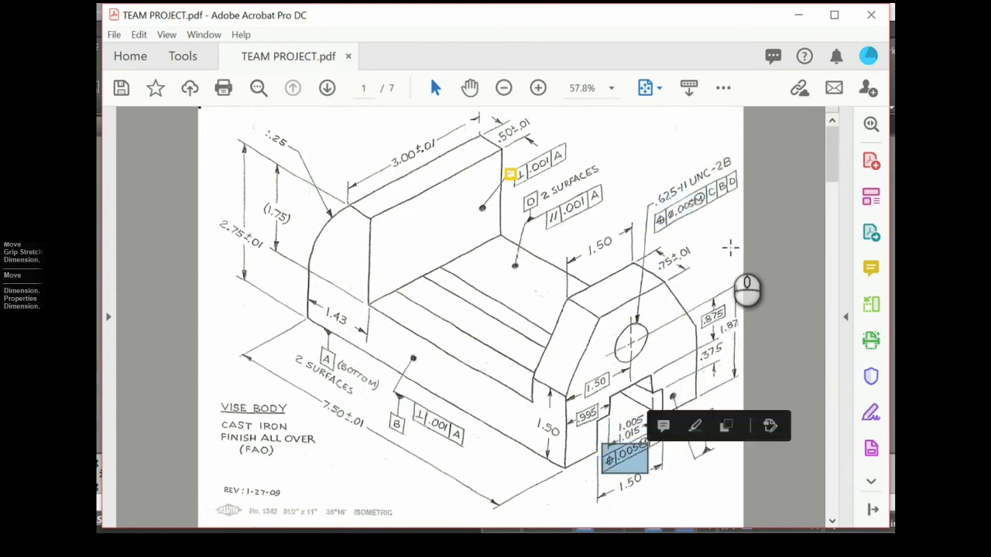
{"action": "left_click", "coordinate": [709, 237]}
{"action": "left_click", "coordinate": [791, 209]}
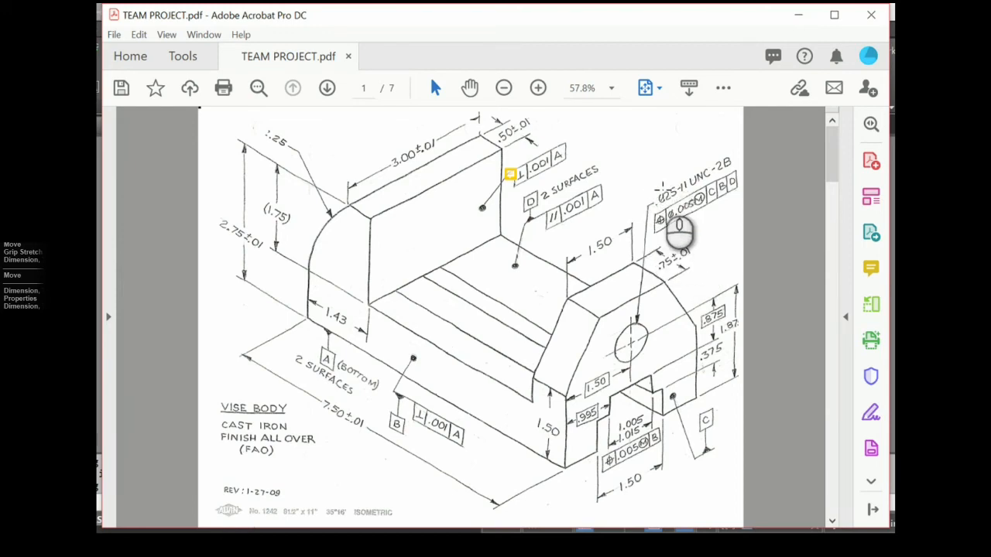
{"action": "left_click_drag", "start_coordinate": [665, 190], "coordinate": [687, 202]}
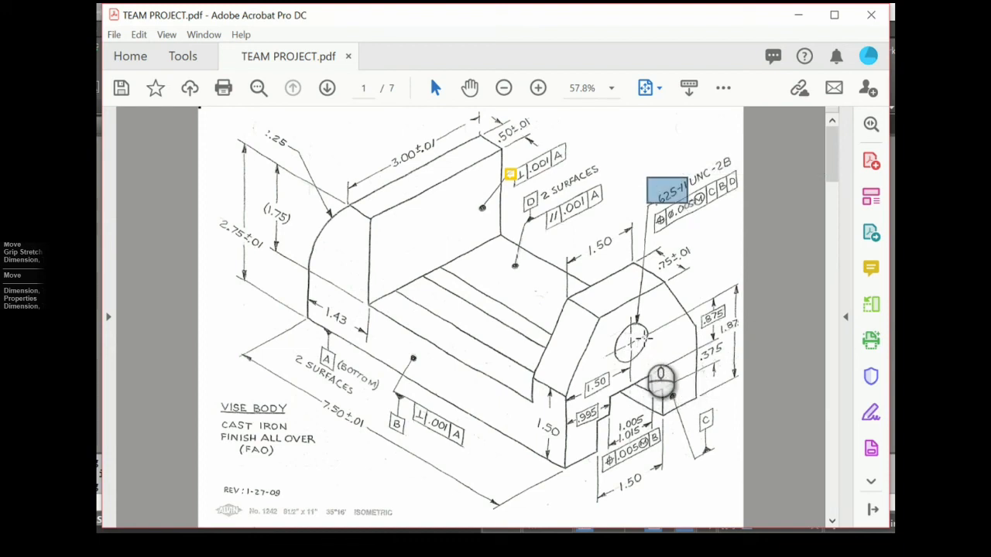
{"action": "left_click", "coordinate": [690, 227]}
{"action": "left_click", "coordinate": [675, 221]}
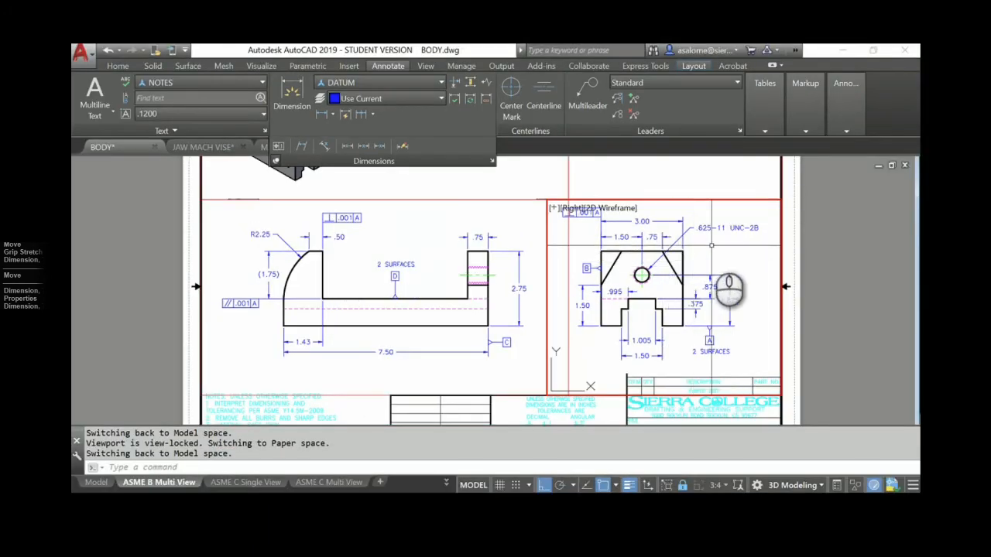
Step: In the right view's viewport, start a geometric tolerance with the position symbol, diameter .005 and the maximum material condition modifier
{"action": "left_click", "coordinate": [711, 246]}
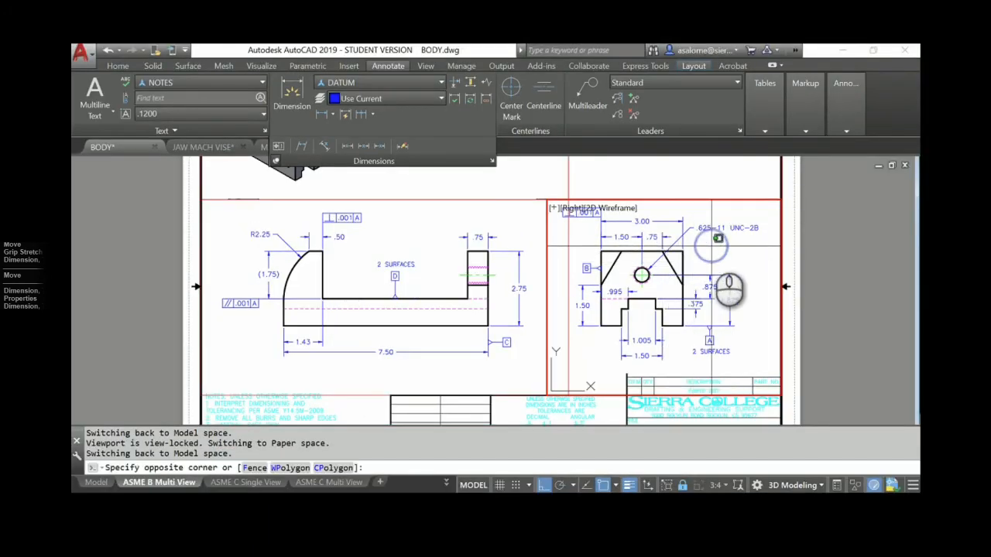
{"action": "scroll", "coordinate": [706, 235], "scroll_direction": "up", "scroll_amount": 4}
{"action": "mouse_move", "coordinate": [707, 235]}
{"action": "middle_mouse_down"}
{"action": "mouse_move", "coordinate": [638, 257]}
{"action": "mouse_move", "coordinate": [557, 249]}
{"action": "middle_mouse_up"}
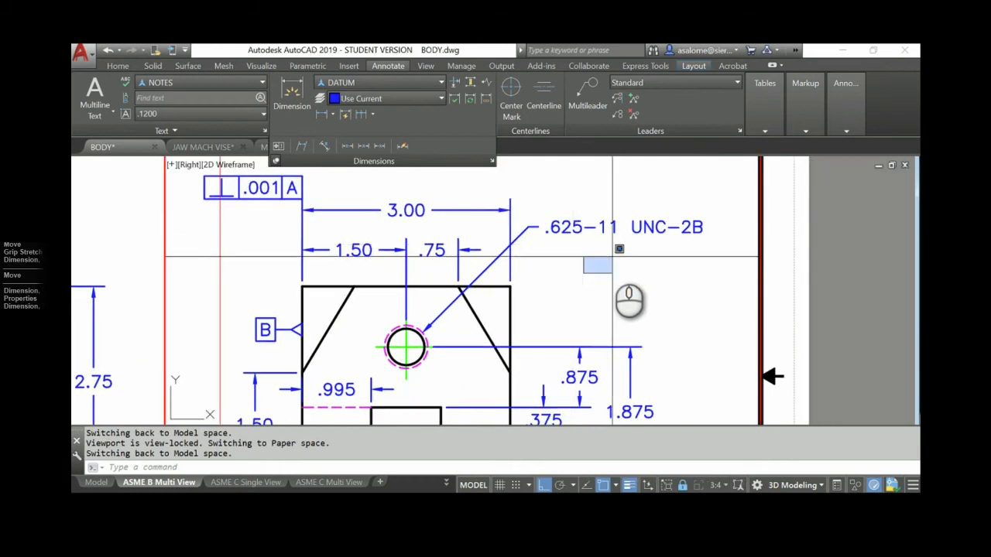
{"action": "left_click", "coordinate": [279, 145]}
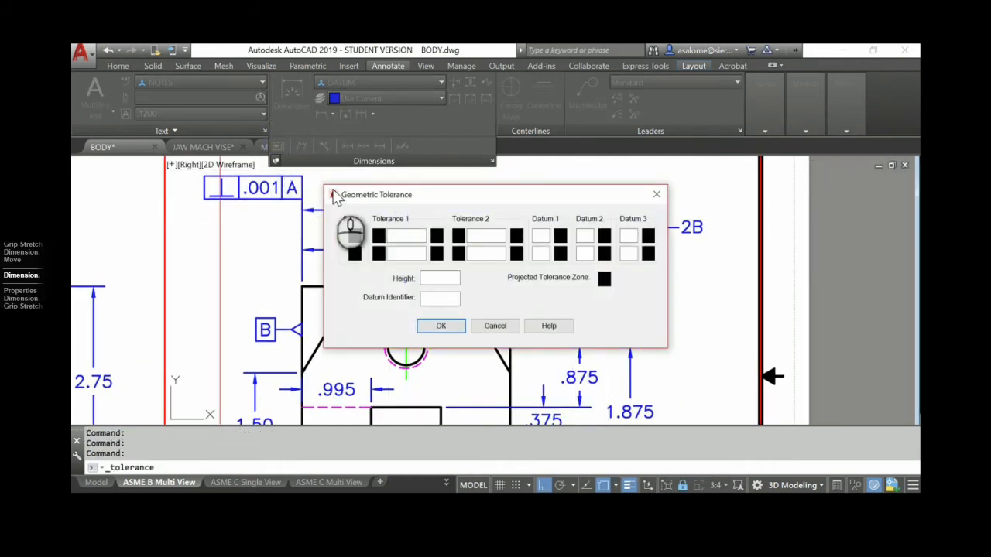
{"action": "left_click", "coordinate": [353, 236]}
{"action": "left_click", "coordinate": [445, 254]}
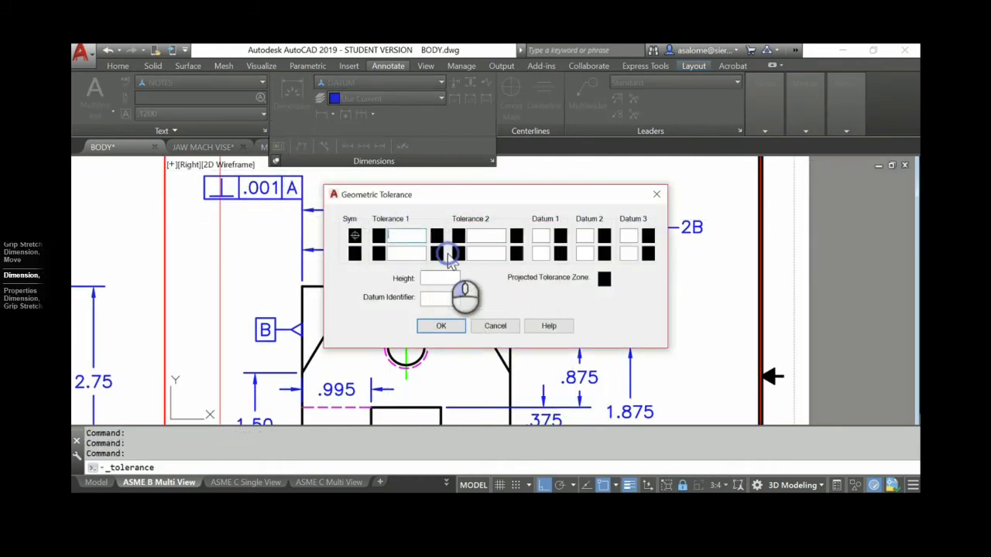
{"action": "left_click", "coordinate": [402, 237]}
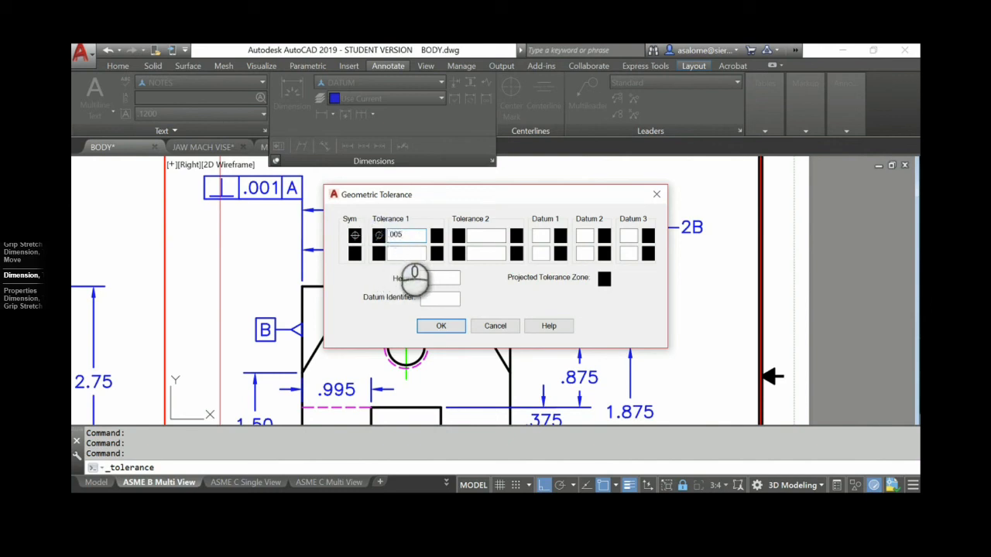
{"action": "left_click", "coordinate": [437, 235]}
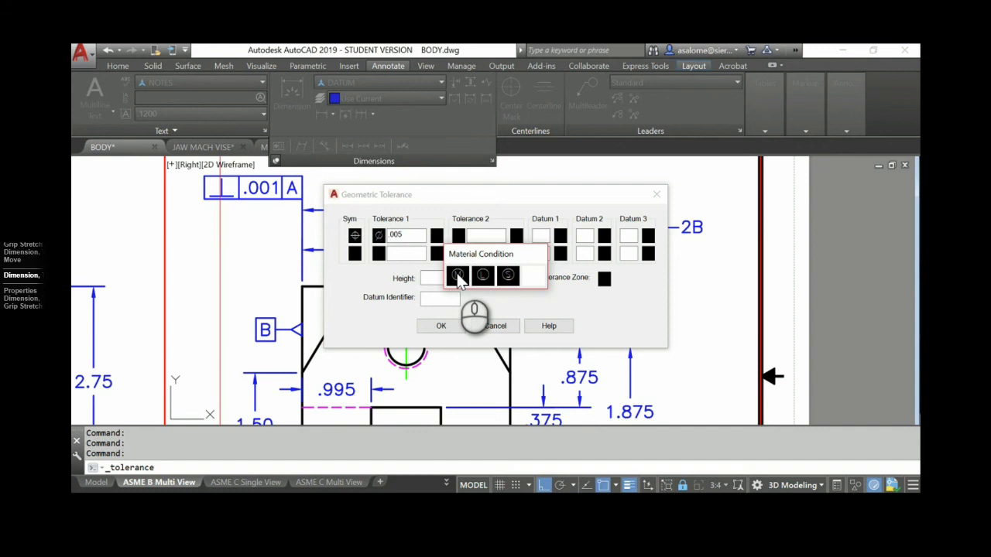
{"action": "left_click", "coordinate": [458, 275]}
Step: Reference datums C, B and D in the position tolerance and place the frame directly below the .625-11 UNC-2B note
{"action": "left_click", "coordinate": [545, 237]}
{"action": "type", "text": "C"}
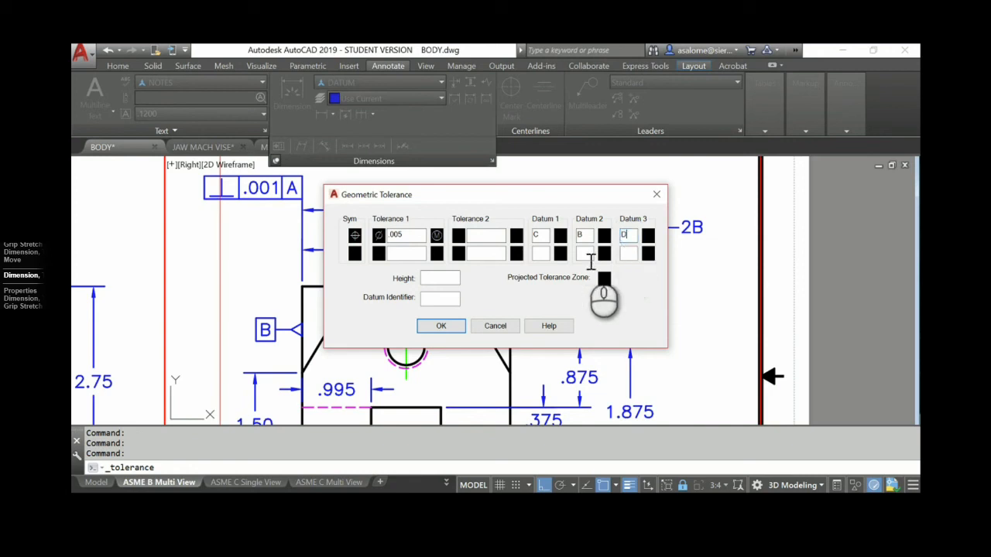
{"action": "left_click", "coordinate": [441, 326]}
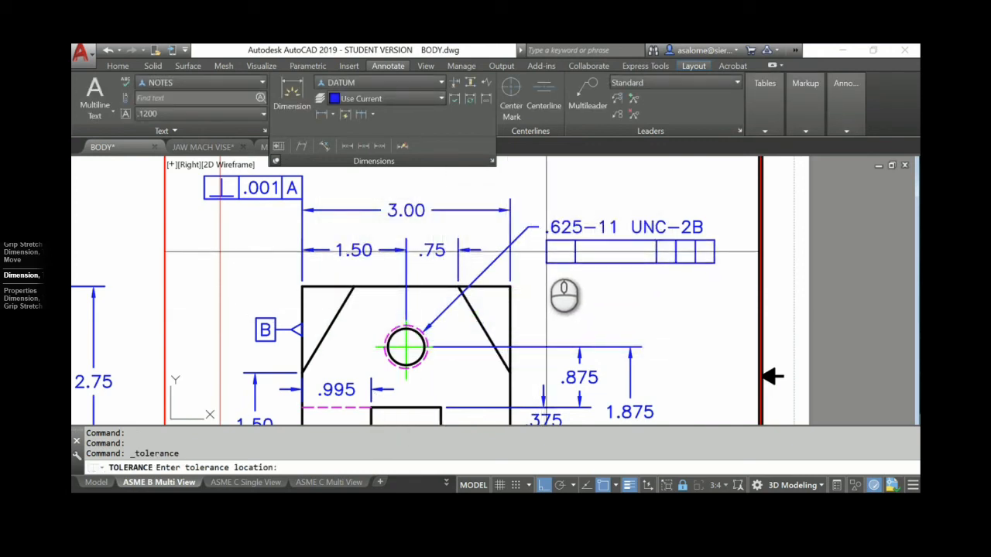
{"action": "left_click", "coordinate": [547, 253]}
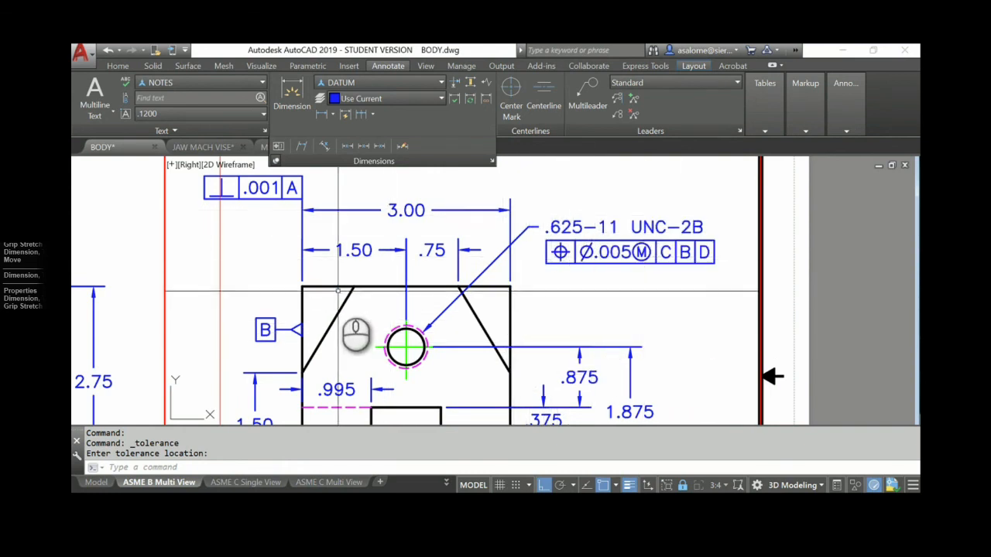
Step: Switch to TEAM PROJECT.pdf and examine the slot's width limits and the position tolerance frame beneath them
{"action": "scroll", "coordinate": [337, 294], "scroll_direction": "down", "scroll_amount": 3}
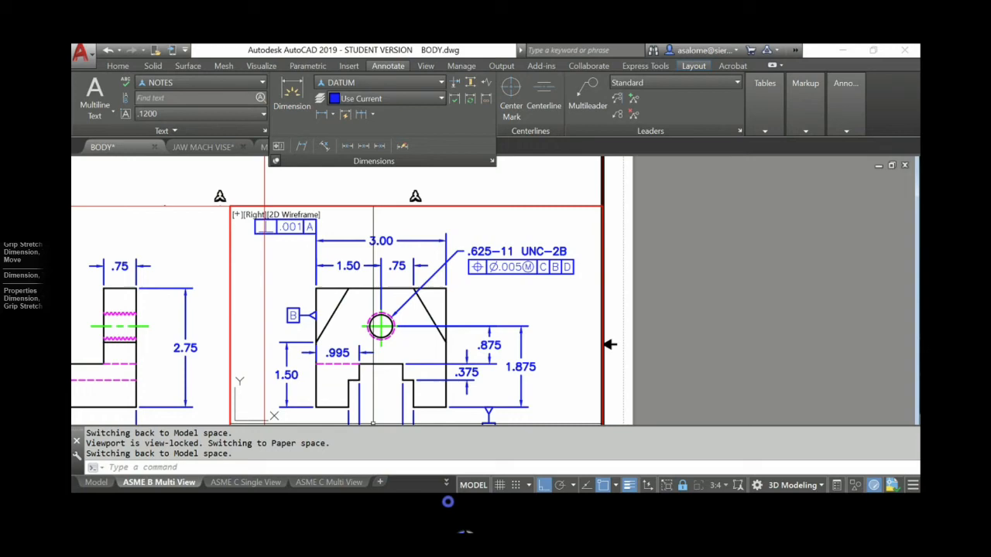
{"action": "left_click", "coordinate": [447, 501]}
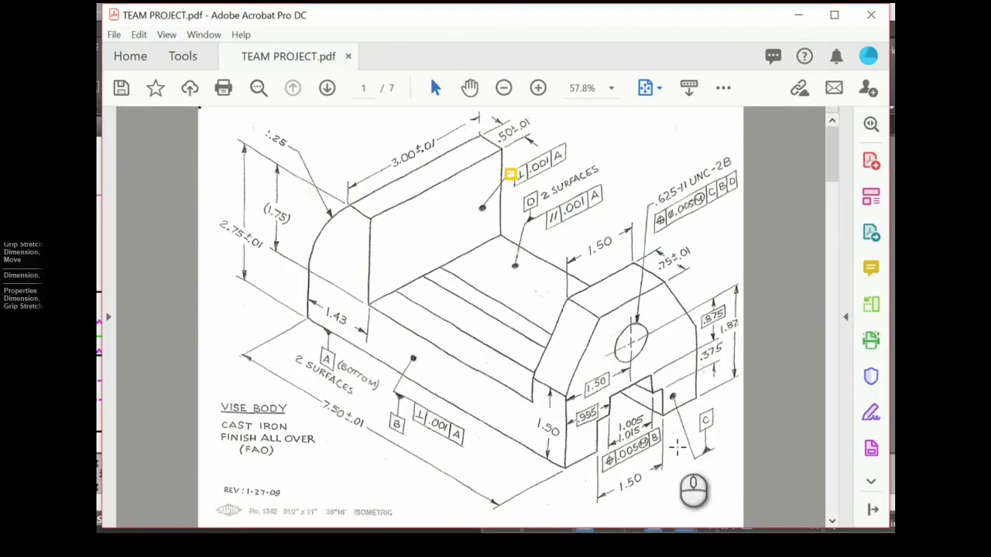
{"action": "left_click_drag", "start_coordinate": [607, 478], "coordinate": [667, 437]}
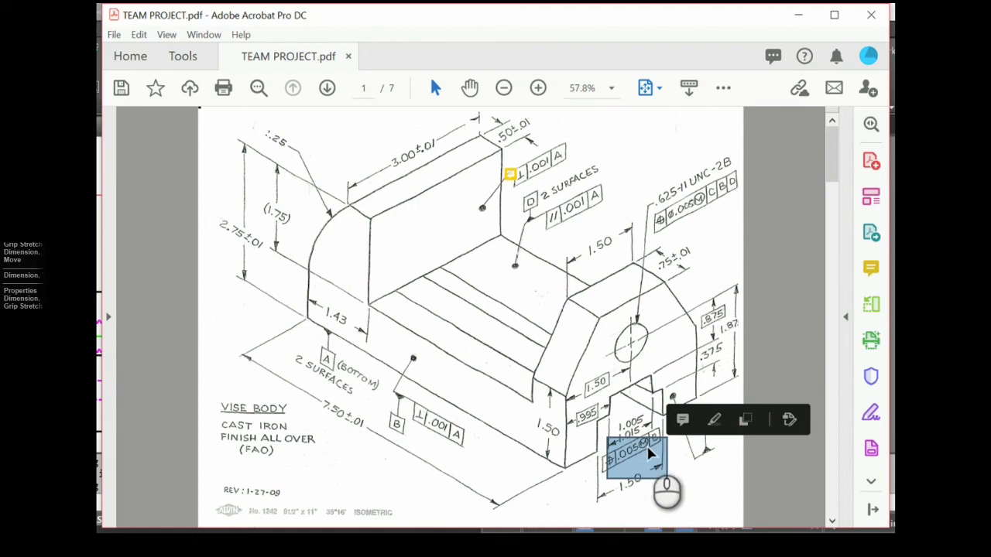
{"action": "left_click", "coordinate": [699, 493]}
{"action": "left_click", "coordinate": [765, 380]}
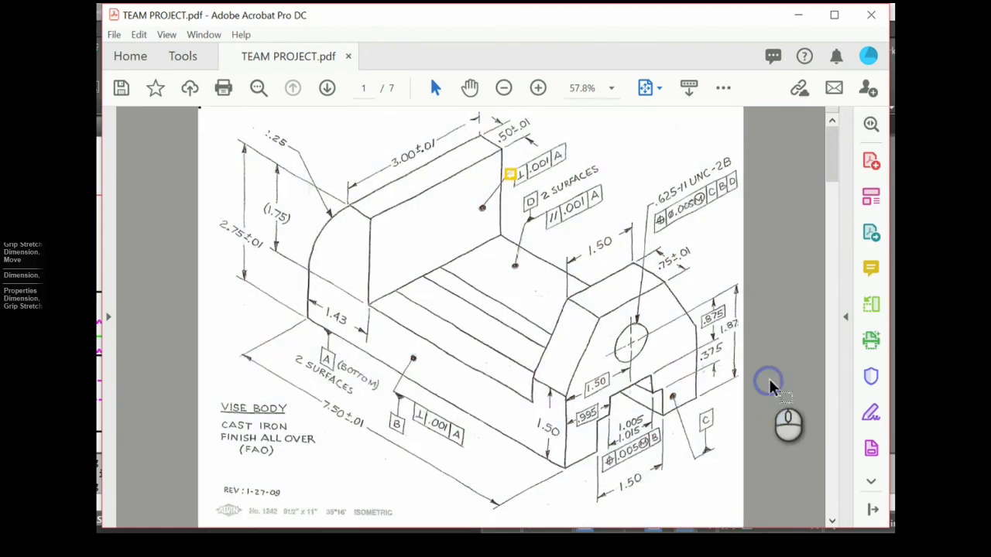
{"action": "left_click_drag", "start_coordinate": [620, 419], "coordinate": [640, 432]}
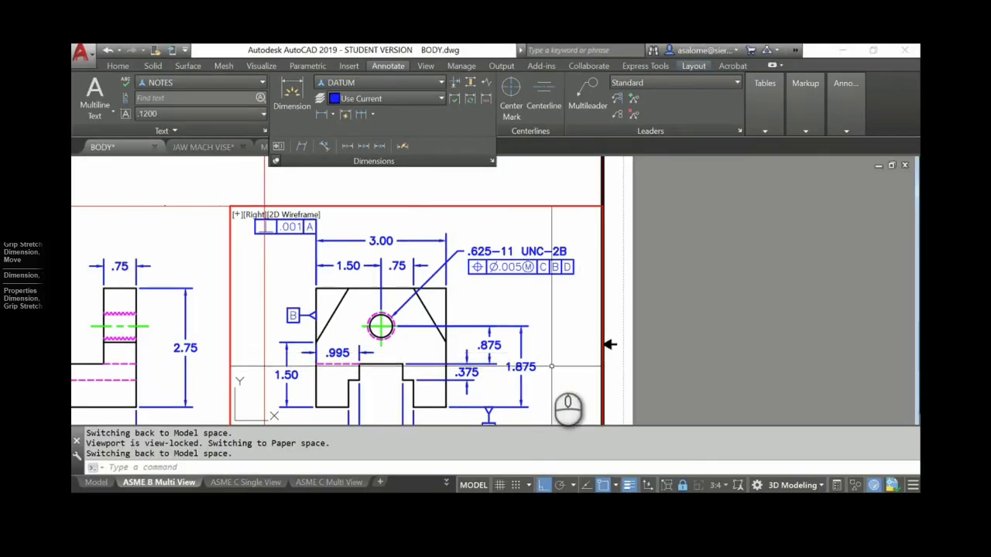
Step: Back in BODY.dwg, set the slot's 1.005 width dimension to the Limits tolerance display with an upper limit of .0100
{"action": "scroll", "coordinate": [550, 366], "scroll_direction": "up", "scroll_amount": 1}
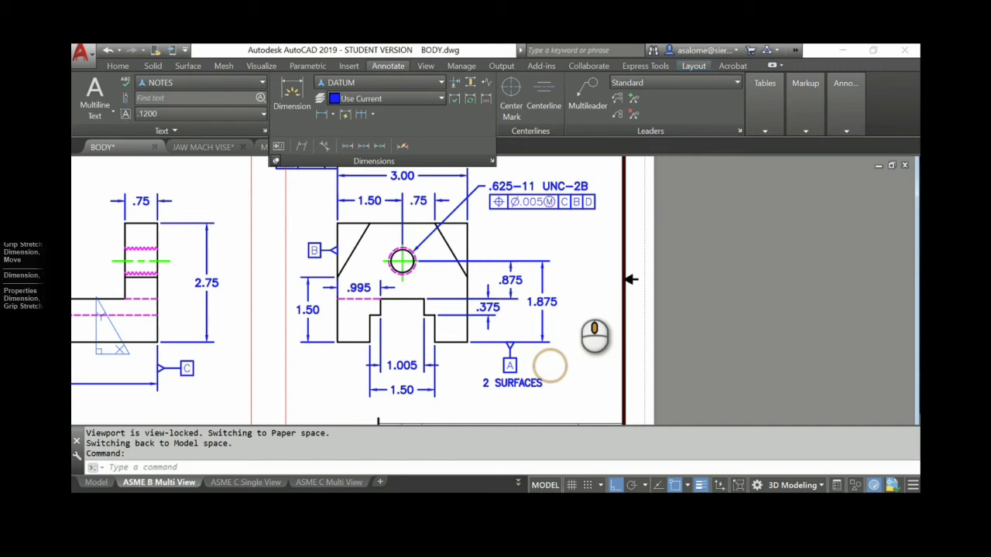
{"action": "middle_click_drag", "start_coordinate": [594, 336], "coordinate": [625, 264]}
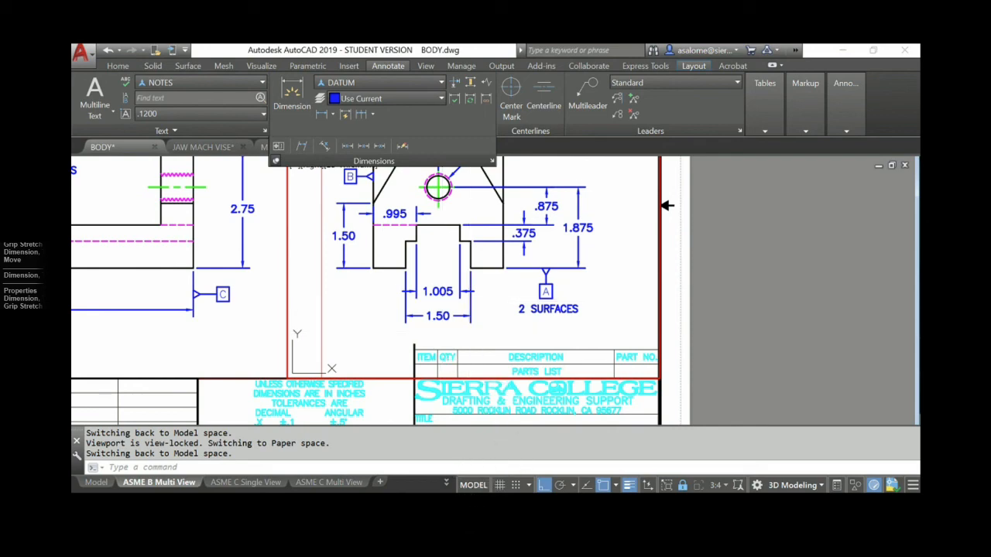
{"action": "left_click", "coordinate": [449, 509]}
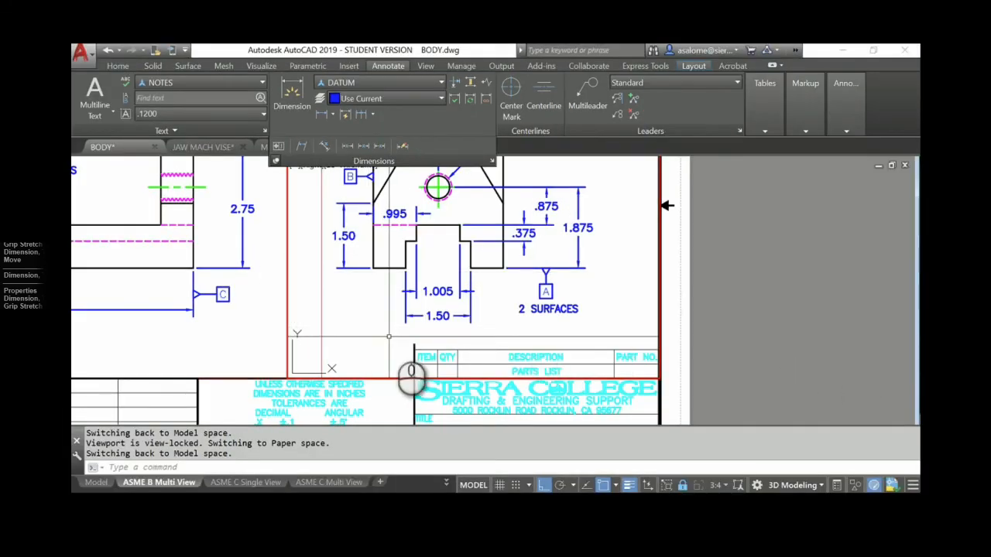
{"action": "left_click", "coordinate": [438, 292]}
{"action": "mouse_move", "coordinate": [438, 291]}
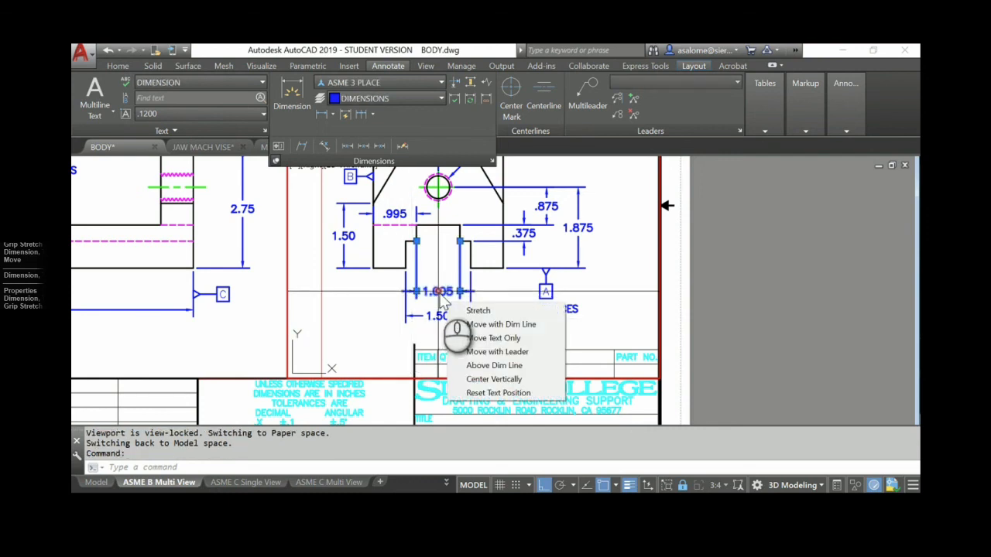
{"action": "right_click", "coordinate": [360, 299]}
{"action": "left_click", "coordinate": [404, 473]}
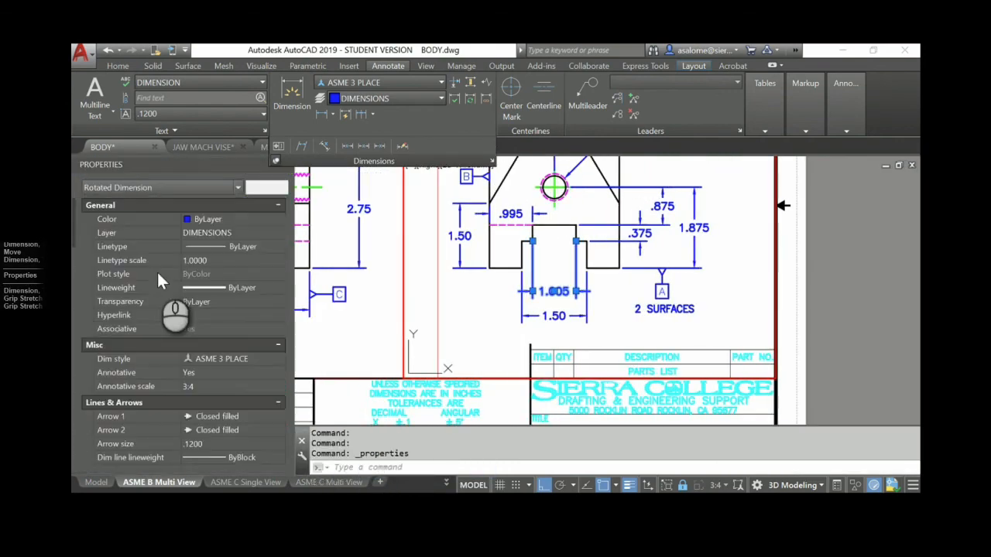
{"action": "left_click_drag", "start_coordinate": [82, 256], "coordinate": [79, 438]}
{"action": "left_click", "coordinate": [229, 278]}
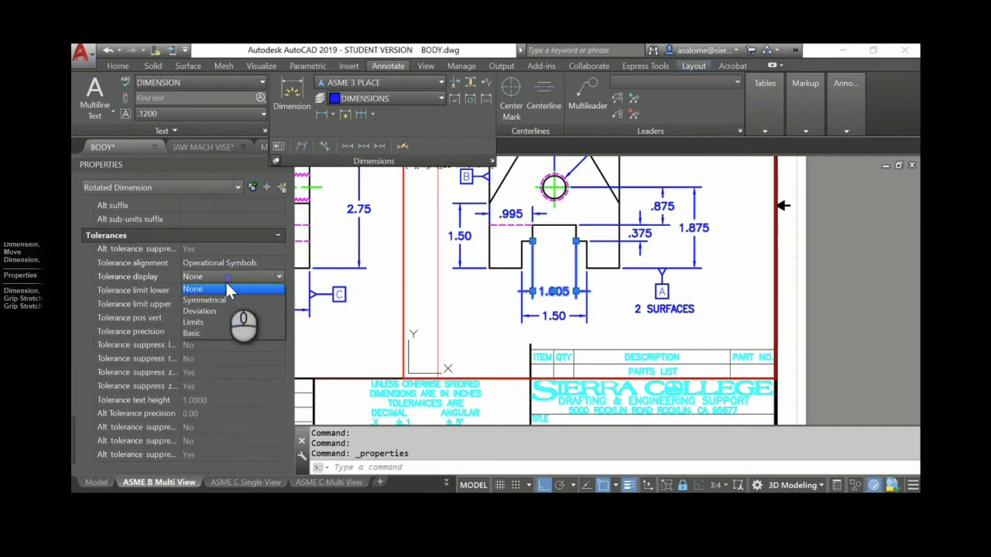
{"action": "left_click", "coordinate": [220, 318]}
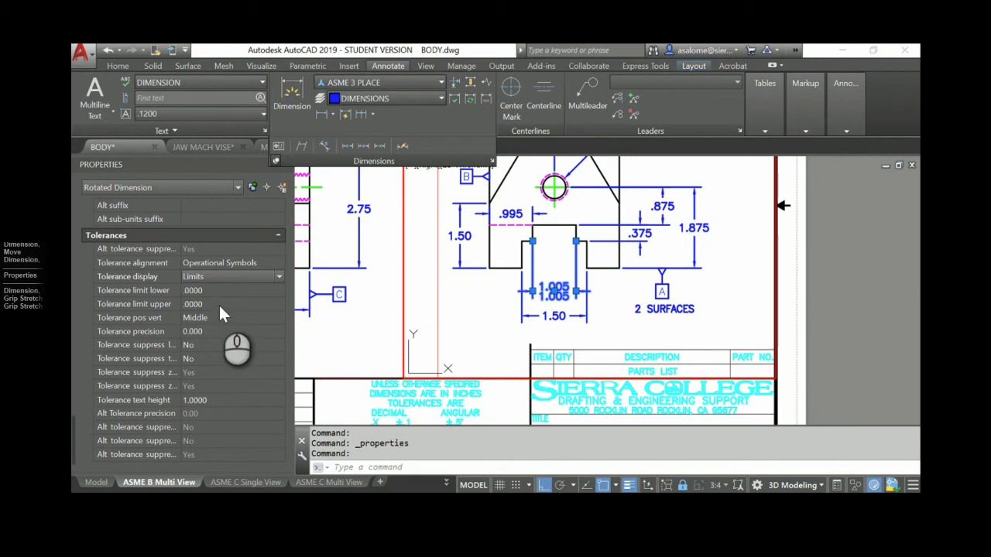
{"action": "left_click", "coordinate": [219, 305]}
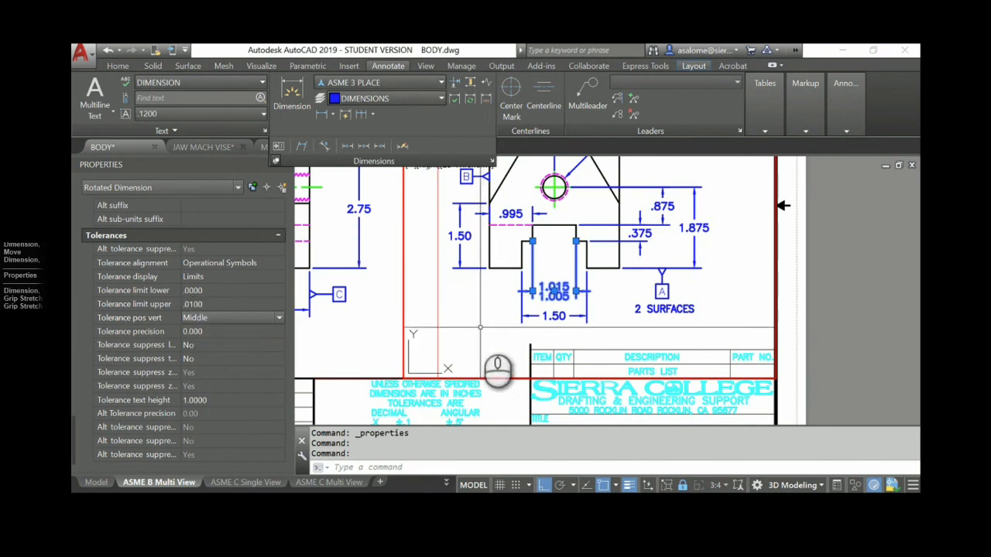
Step: Check the slot's position frame in TEAM PROJECT.pdf, and in BODY.dwg define a .005 position tolerance with the maximum material condition modifier
{"action": "key", "text": "Escape"}
{"action": "key", "text": "alt+Tab"}
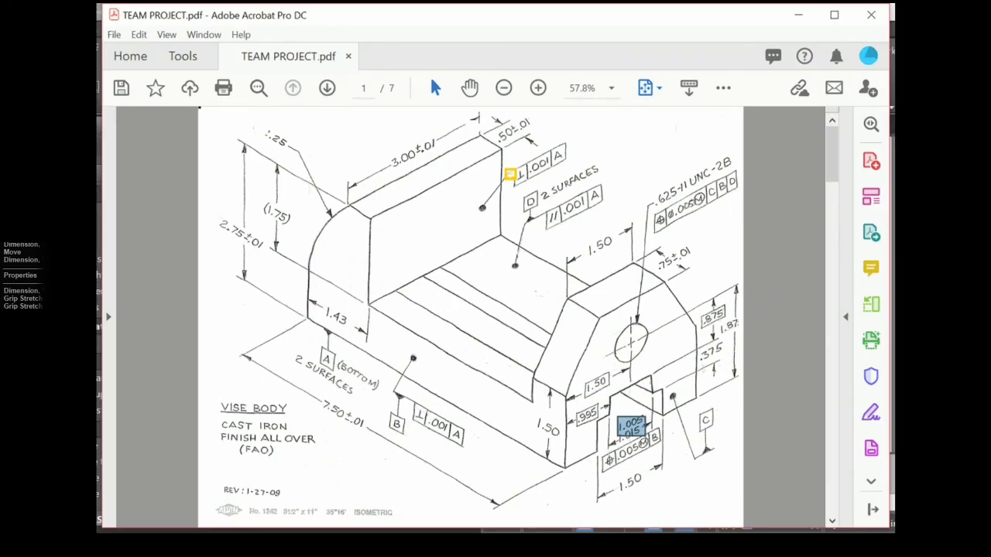
{"action": "key", "text": "alt+Tab"}
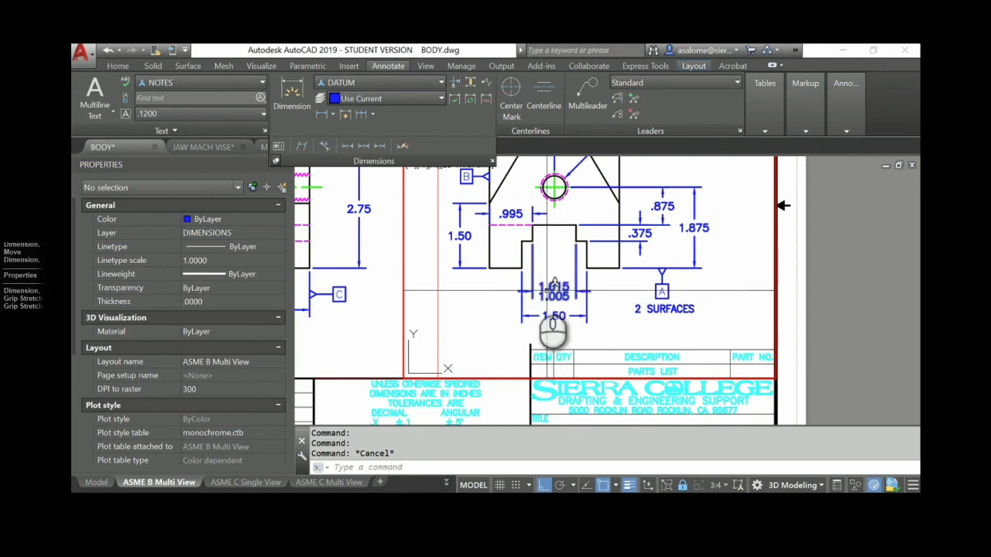
{"action": "scroll", "coordinate": [496, 294], "scroll_direction": "up", "scroll_amount": 4}
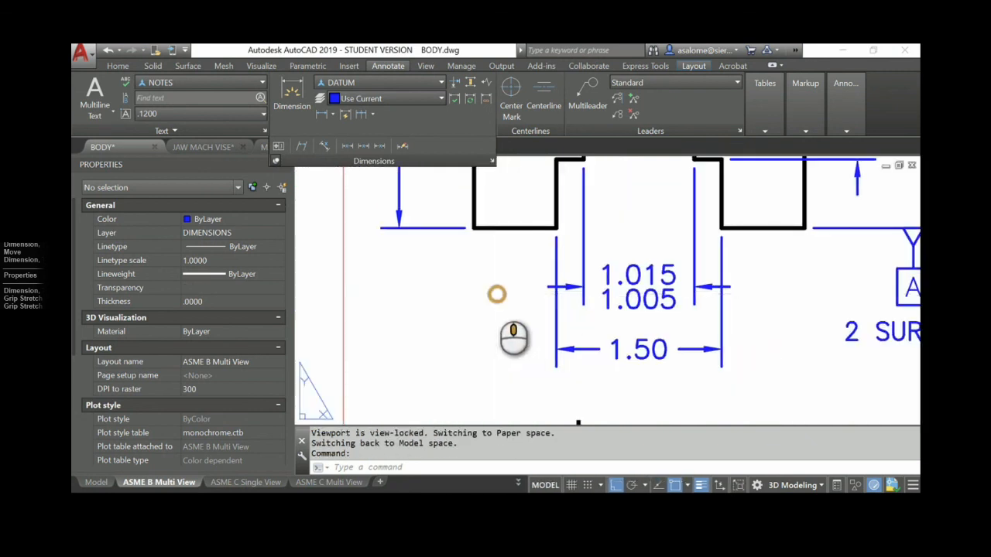
{"action": "middle_click_drag", "start_coordinate": [496, 294], "coordinate": [383, 267]}
{"action": "left_click", "coordinate": [279, 146]}
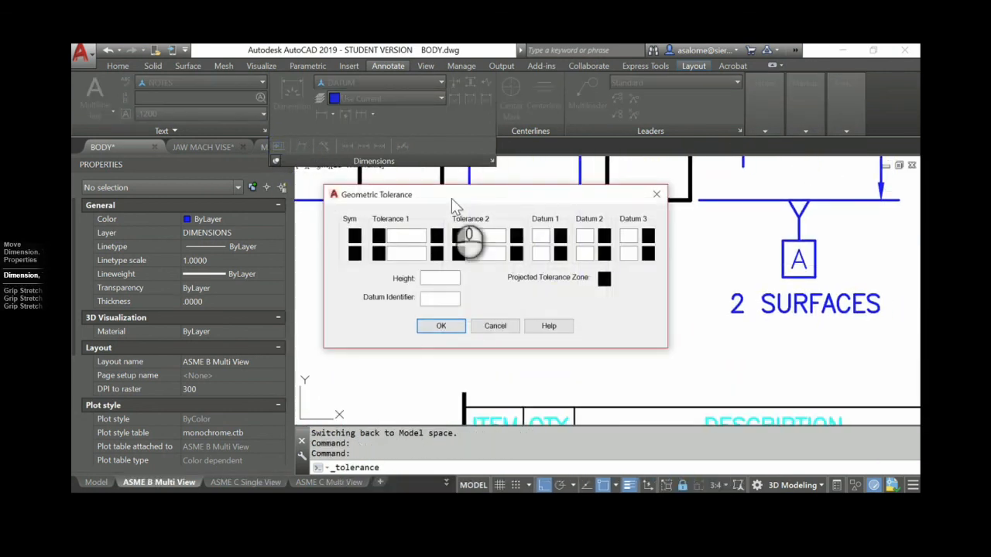
{"action": "left_click", "coordinate": [354, 236]}
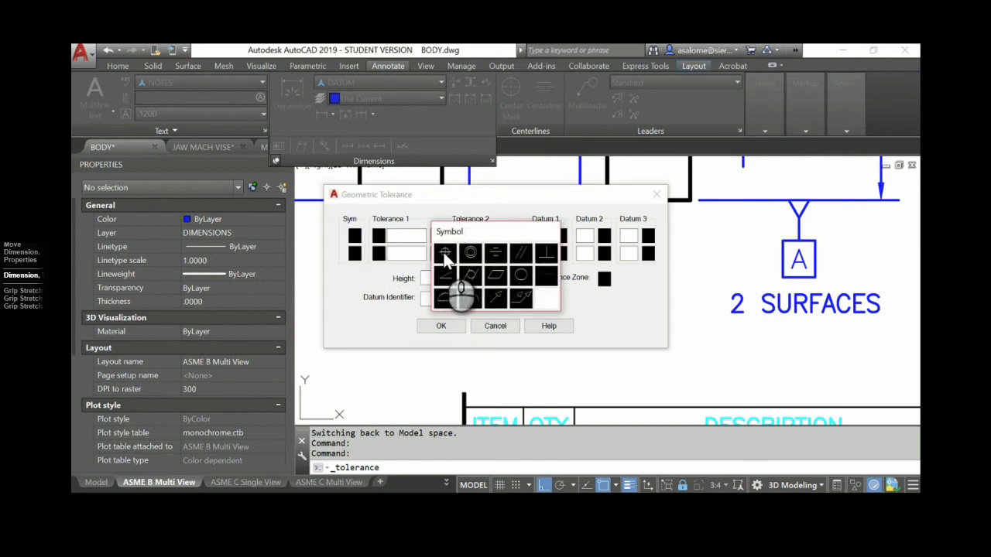
{"action": "left_click", "coordinate": [445, 254]}
{"action": "left_click", "coordinate": [404, 238]}
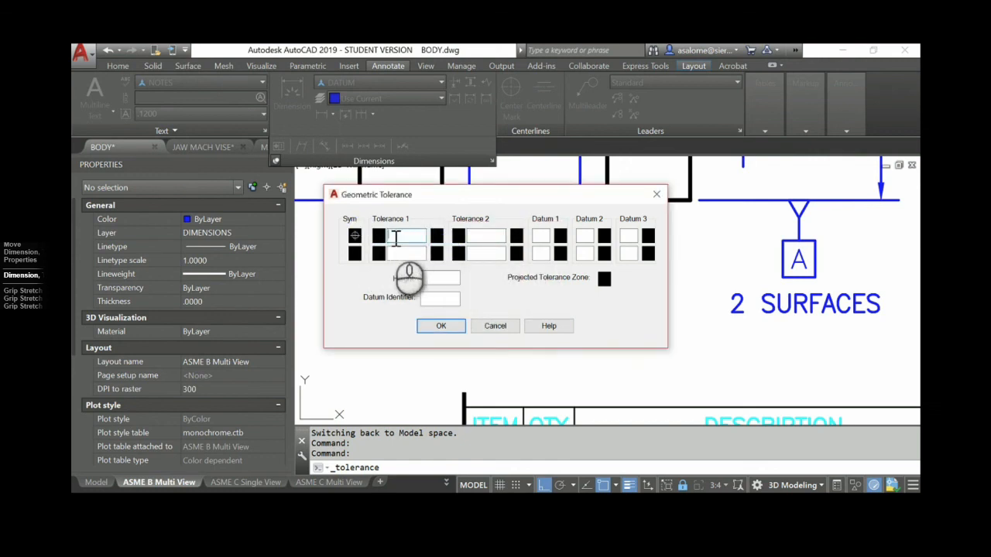
{"action": "left_click", "coordinate": [407, 237]}
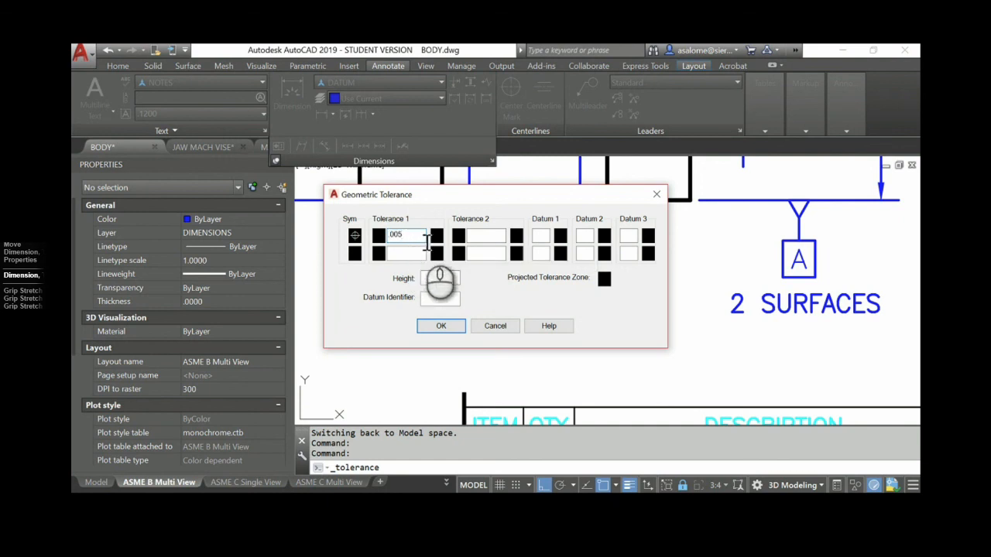
{"action": "left_click", "coordinate": [437, 236]}
{"action": "left_click", "coordinate": [456, 276]}
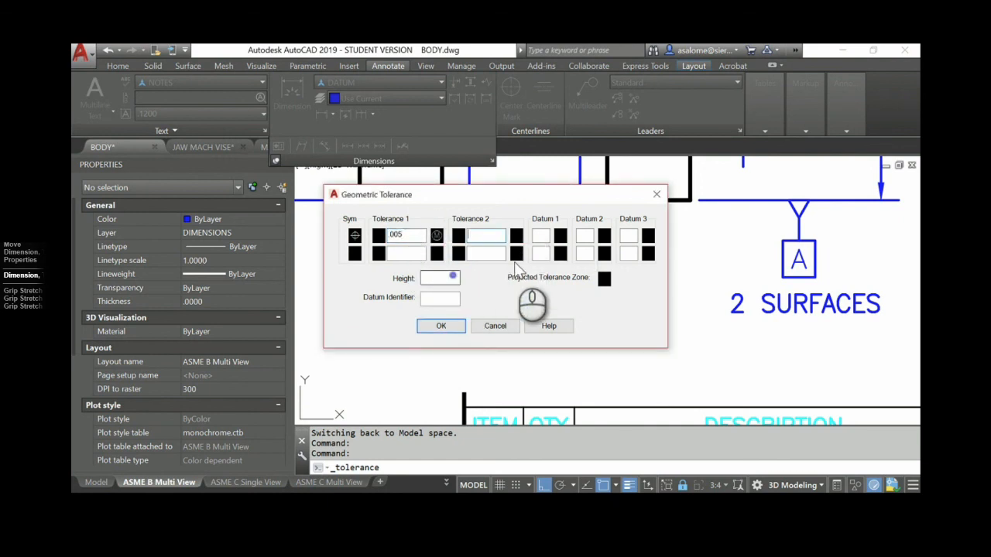
Step: Reference datum B in the position tolerance and place the frame below the 2 SURFACES note
{"action": "left_click", "coordinate": [540, 236]}
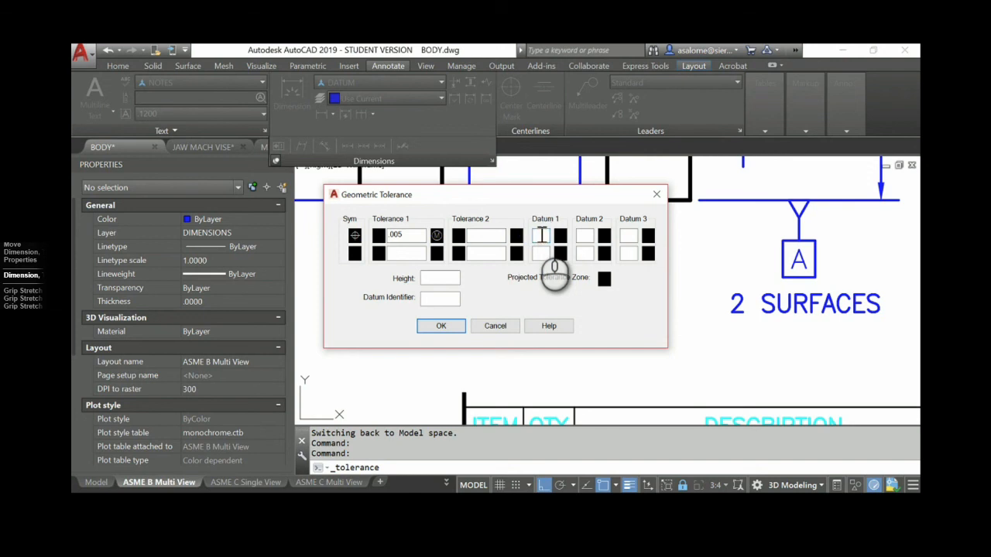
{"action": "left_click", "coordinate": [443, 326]}
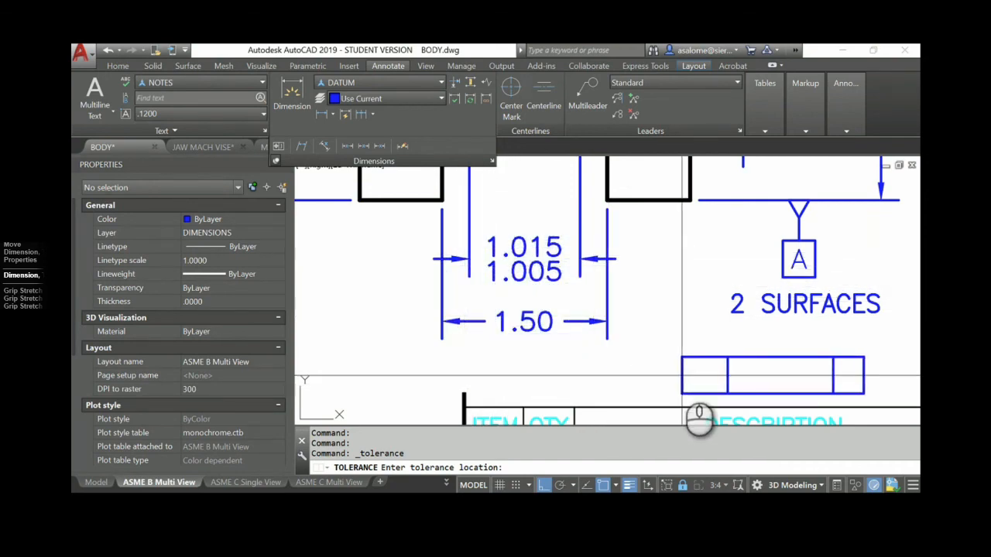
{"action": "left_click", "coordinate": [681, 375]}
{"action": "scroll", "coordinate": [507, 296], "scroll_direction": "down", "scroll_amount": 2}
{"action": "mouse_move", "coordinate": [521, 253]}
{"action": "middle_mouse_down"}
{"action": "mouse_move", "coordinate": [529, 296]}
{"action": "mouse_move", "coordinate": [560, 270]}
{"action": "middle_mouse_up"}
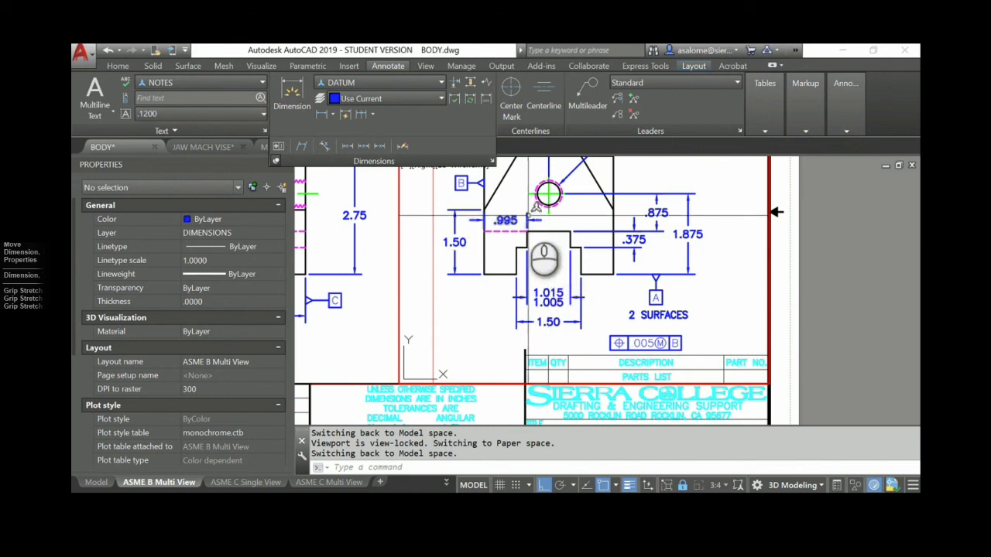
Step: Move the .995 dimension below the view, level with the slot's limits dimension, and shift its extension line origins to the lower corners
{"action": "left_click", "coordinate": [501, 221]}
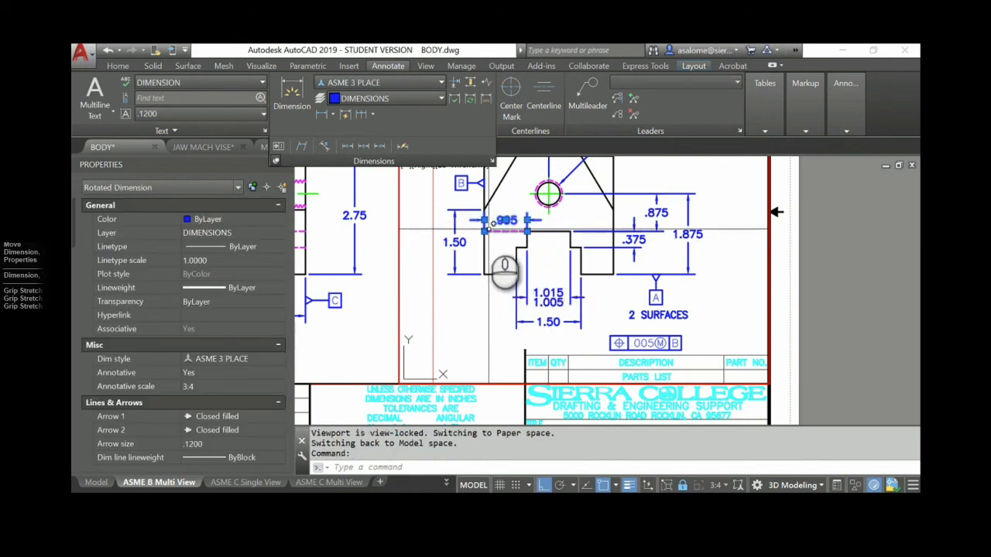
{"action": "left_click", "coordinate": [483, 222]}
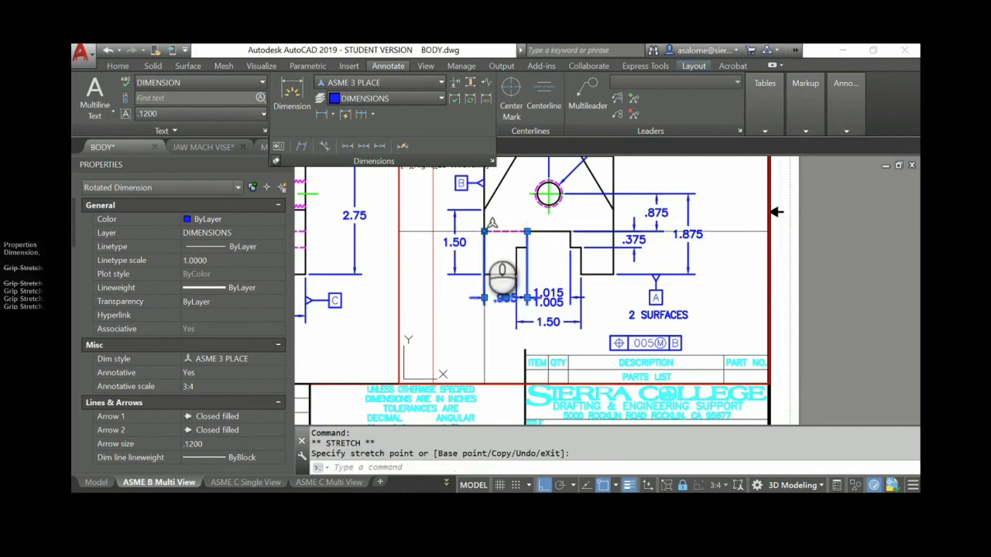
{"action": "left_click", "coordinate": [483, 232]}
{"action": "left_click", "coordinate": [483, 274]}
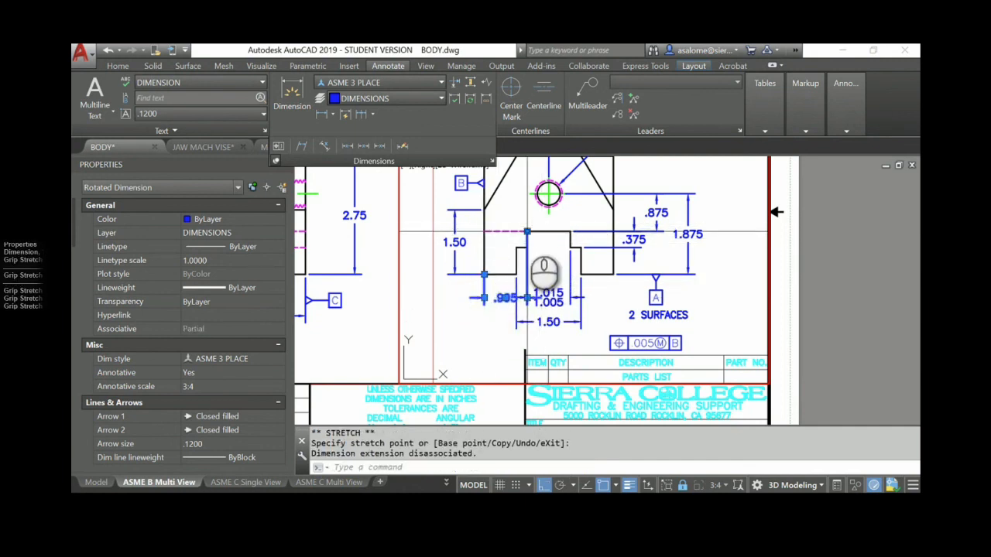
{"action": "left_click", "coordinate": [527, 232]}
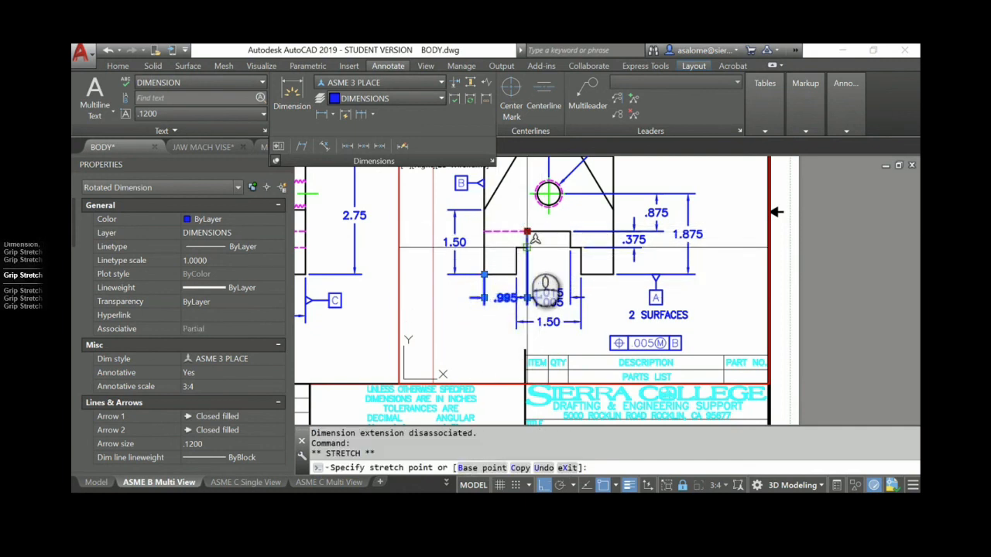
{"action": "left_click", "coordinate": [580, 313]}
{"action": "key", "text": "Escape"}
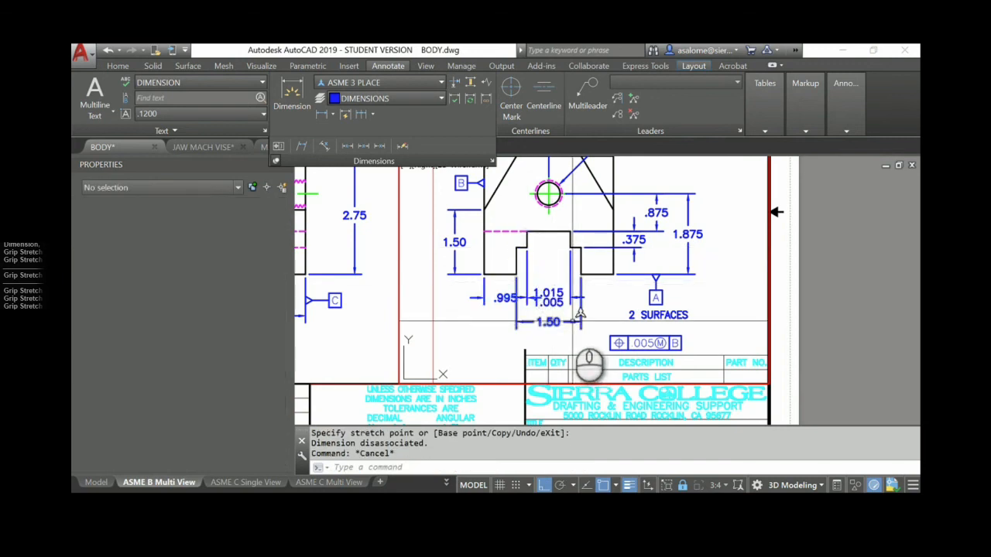
Step: Move the horizontal 1.50 slot dimension up between the hole and the slot, and shift its extension line origins to the slot's step corners
{"action": "left_click", "coordinate": [577, 320]}
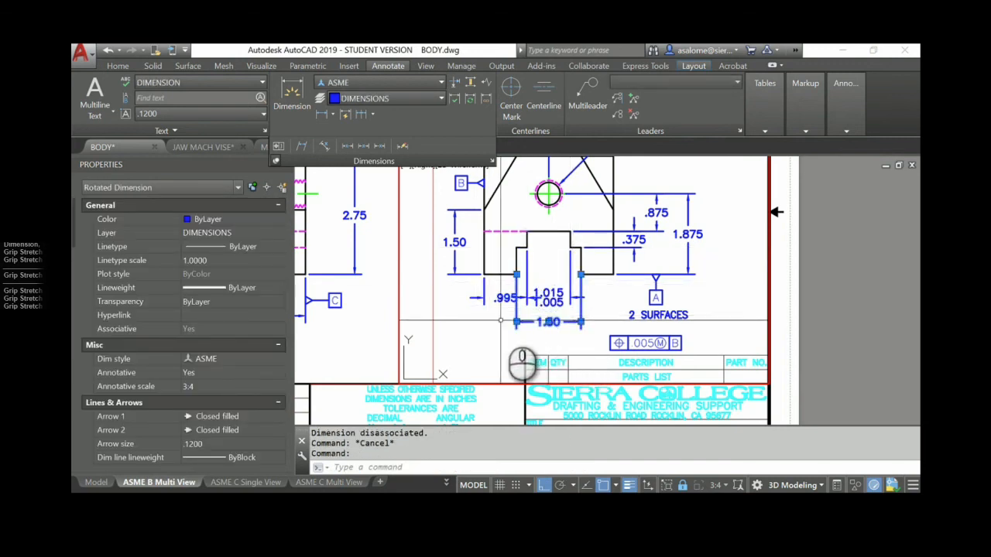
{"action": "left_click", "coordinate": [516, 322]}
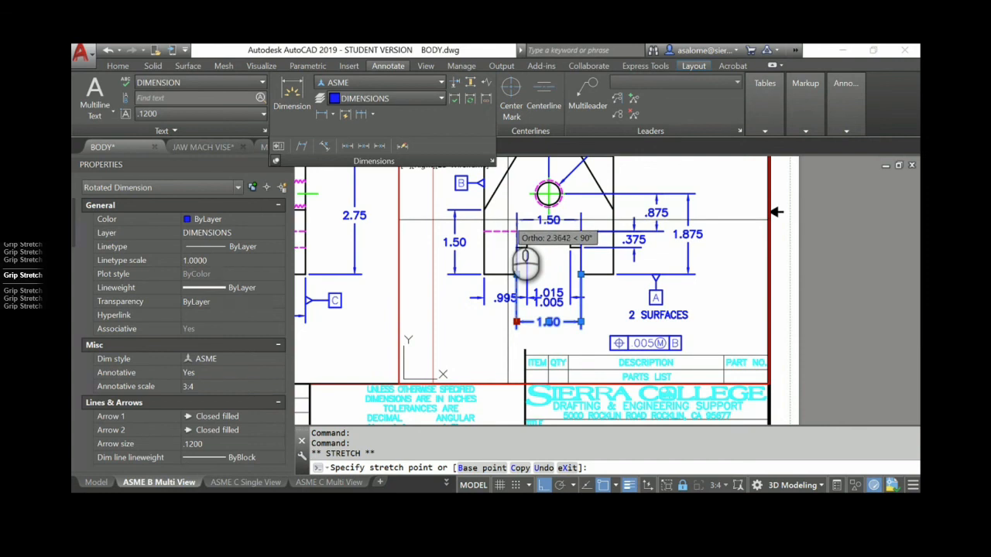
{"action": "scroll", "coordinate": [508, 220], "scroll_direction": "up", "scroll_amount": 3}
{"action": "left_click", "coordinate": [515, 222]}
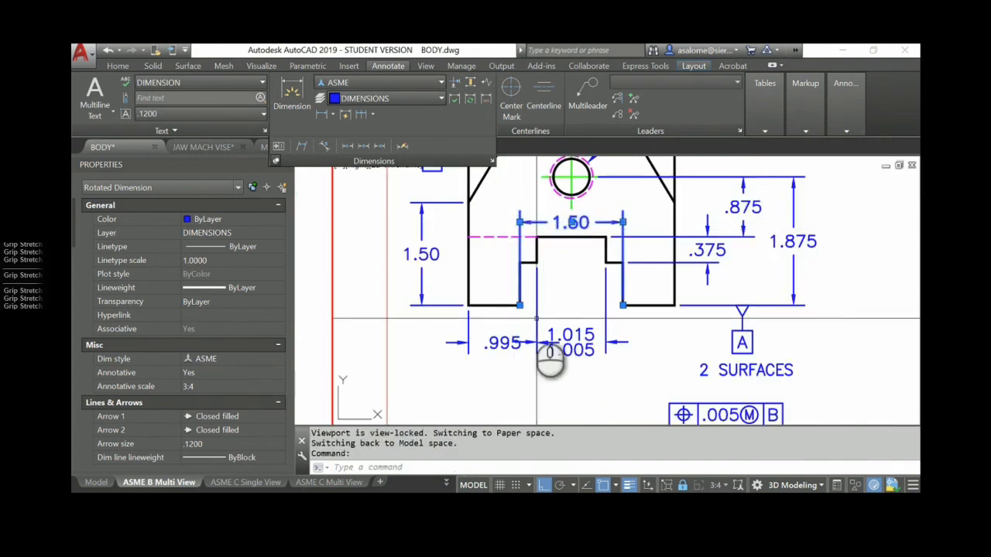
{"action": "left_click", "coordinate": [519, 305]}
{"action": "left_click", "coordinate": [520, 262]}
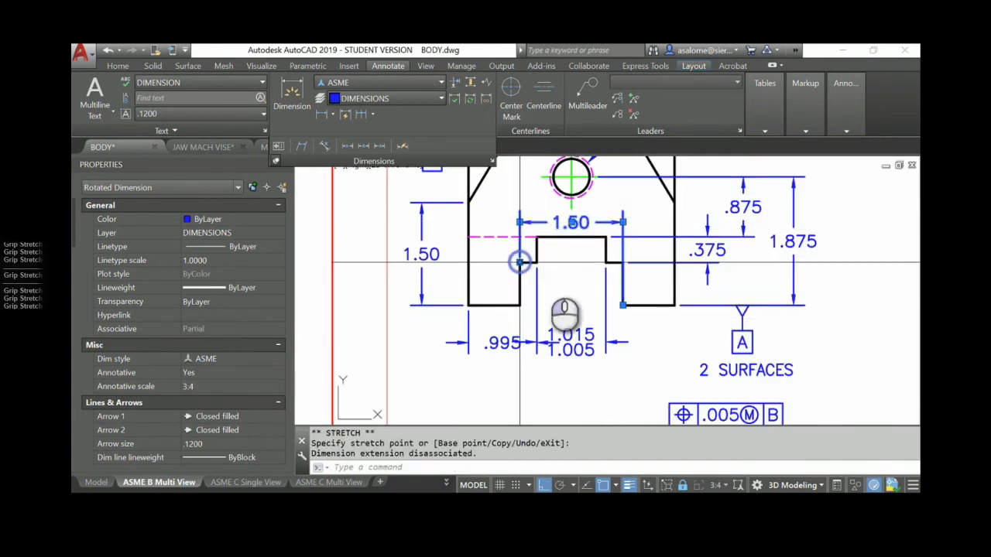
{"action": "left_click", "coordinate": [623, 305]}
{"action": "left_click", "coordinate": [623, 262]}
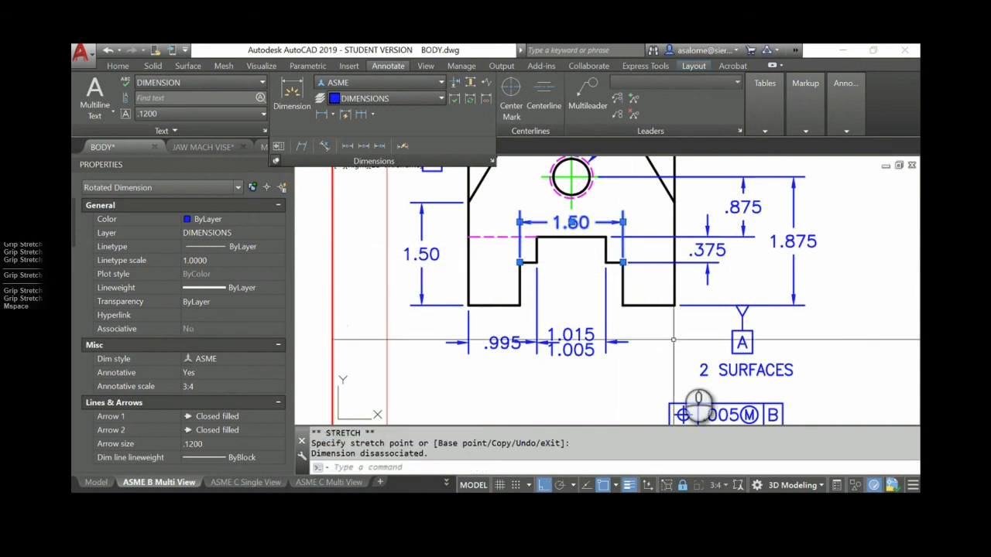
Step: Lower the slot's 1.015/1.005 limits dimension so that it clears the .995 dimension
{"action": "left_click", "coordinate": [584, 335]}
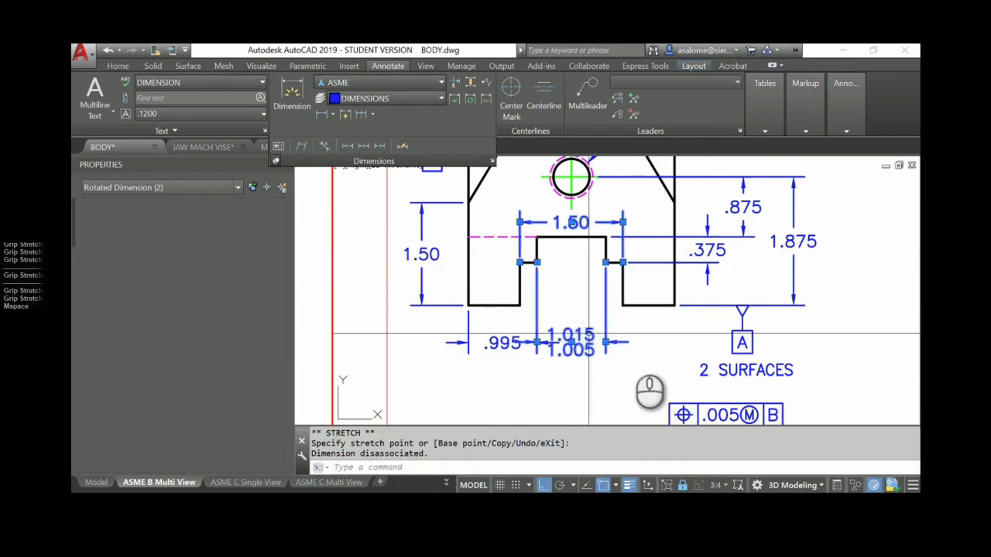
{"action": "left_click", "coordinate": [606, 342]}
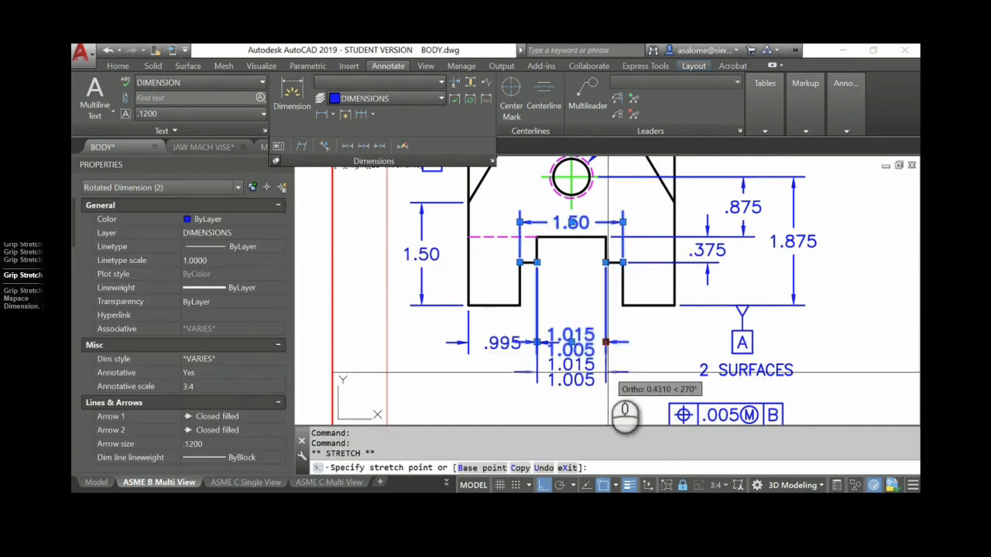
{"action": "left_click", "coordinate": [608, 375]}
Step: Move the .005 position tolerance frame directly beneath the slot's 1.015/1.005 limits dimension, with Ortho off
{"action": "left_click", "coordinate": [690, 405]}
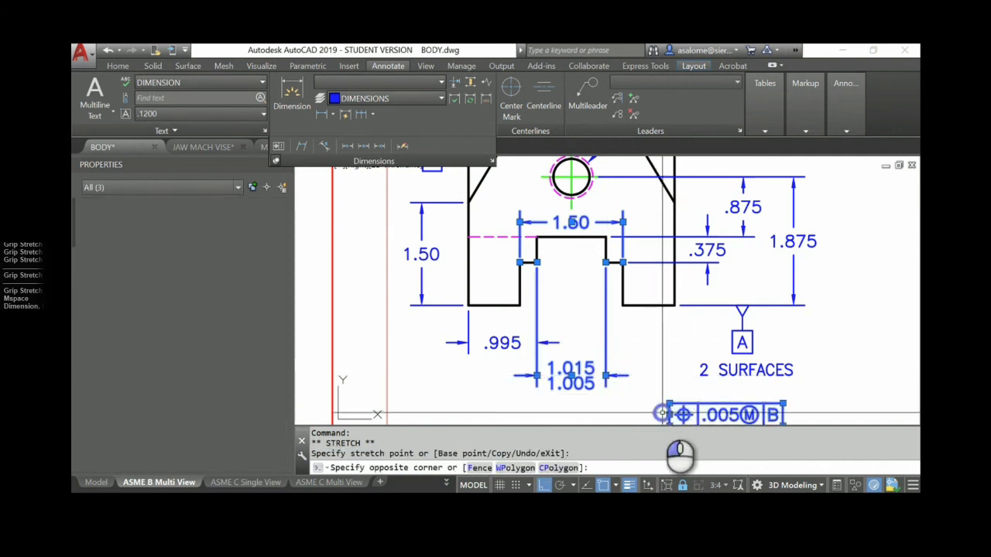
{"action": "left_click", "coordinate": [663, 414]}
{"action": "left_click", "coordinate": [669, 415]}
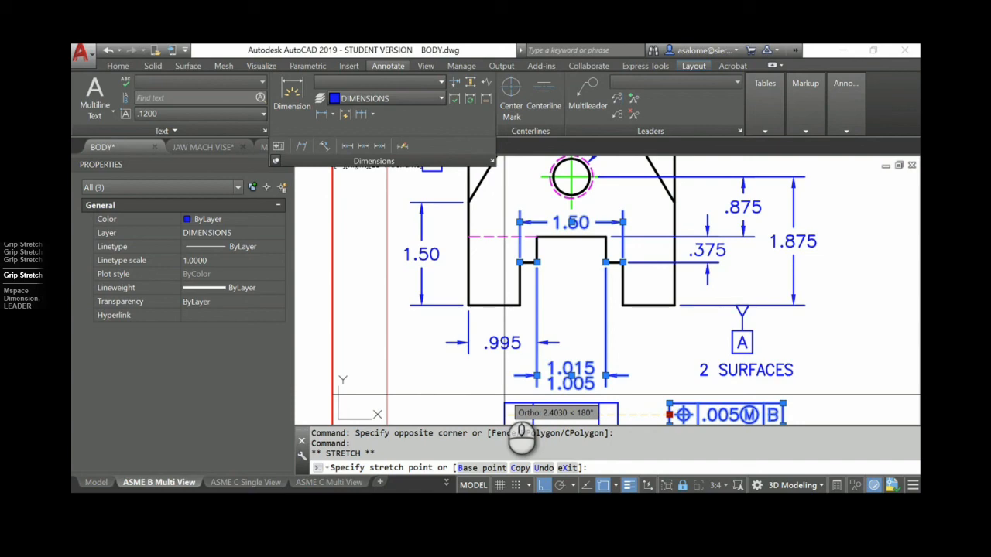
{"action": "key", "text": "F8"}
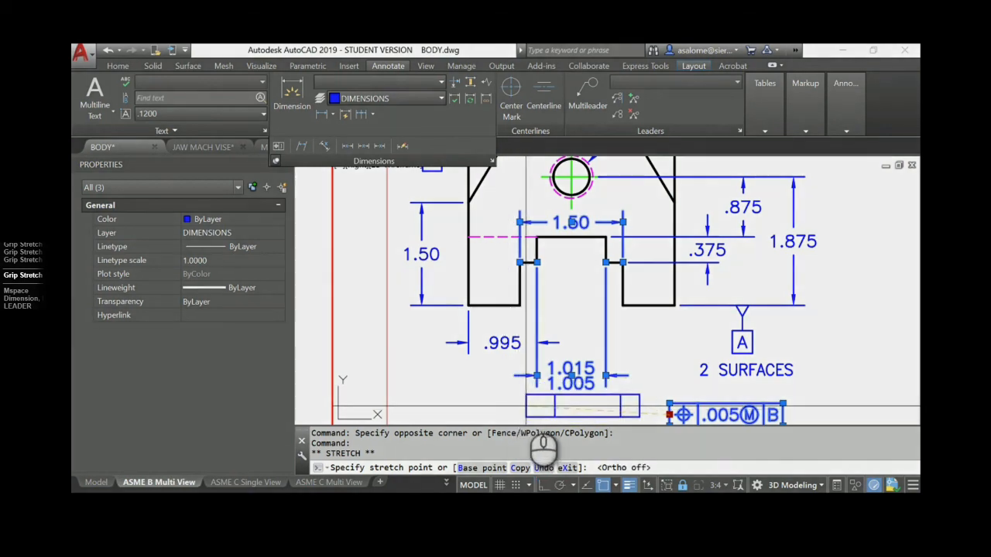